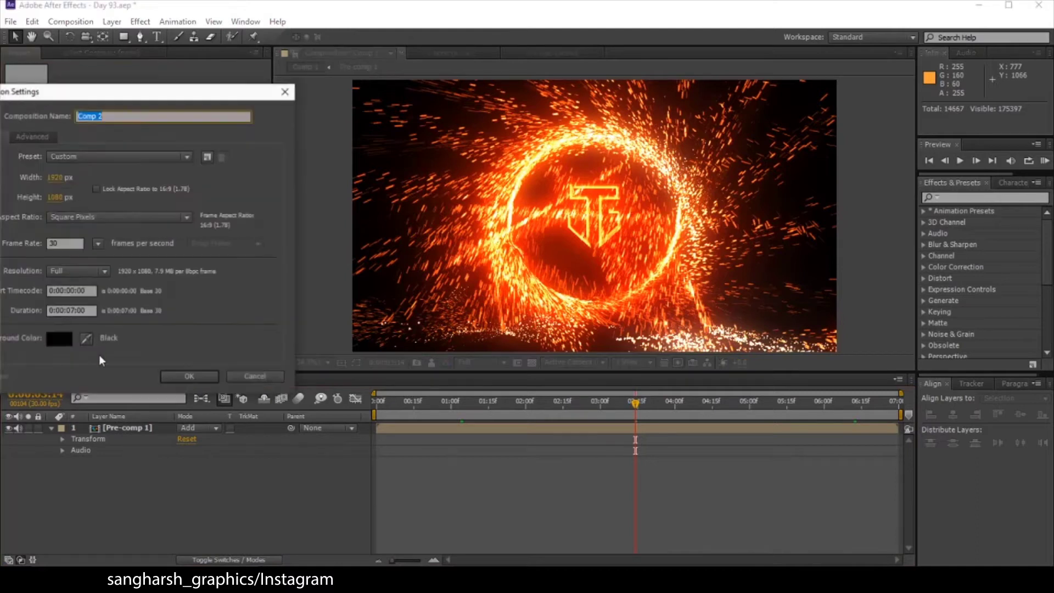
- Name the new 1920 x 1080 composition Main, create it, and add a black solid named core at composition size
text(Main)
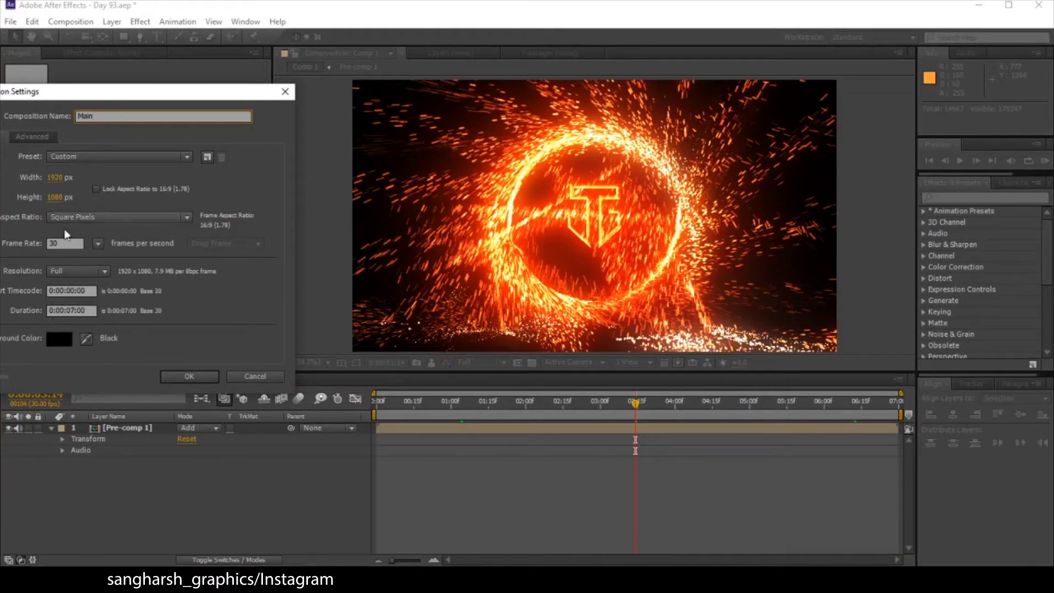
click(199, 378)
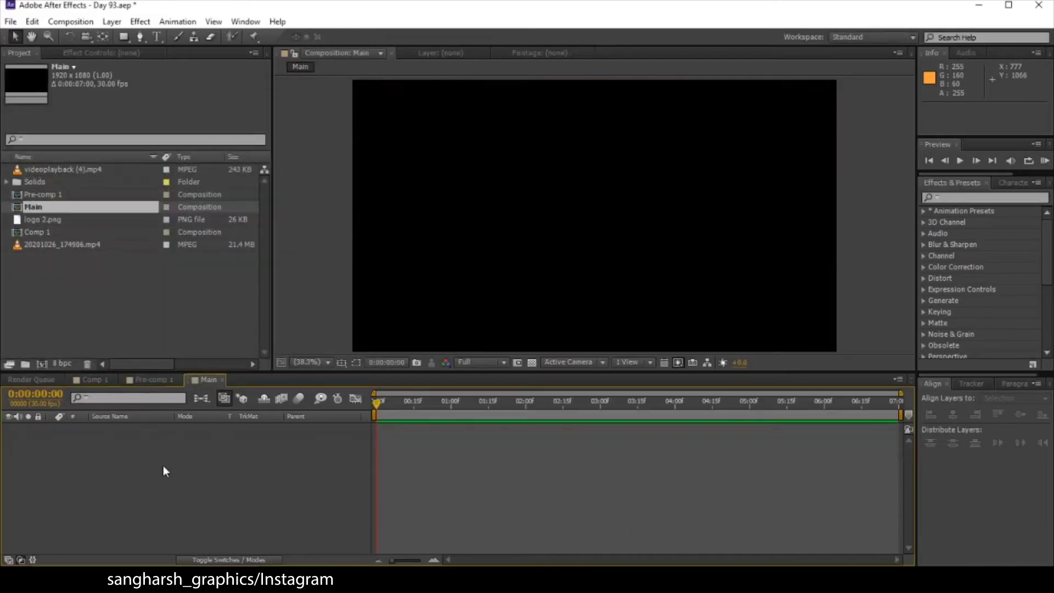
right_click(144, 456)
mouse_move(228, 318)
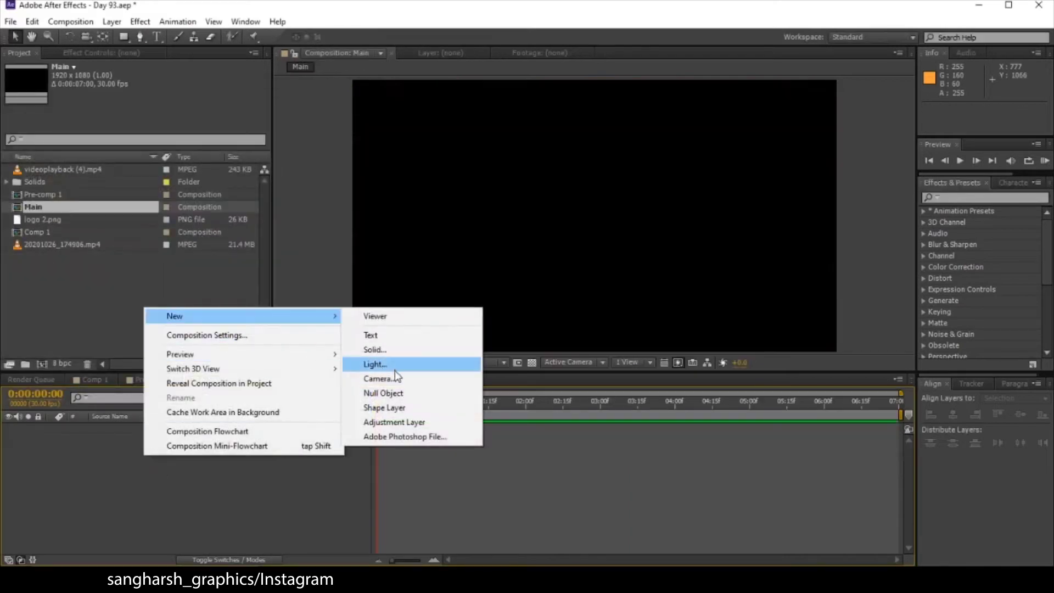
click(393, 348)
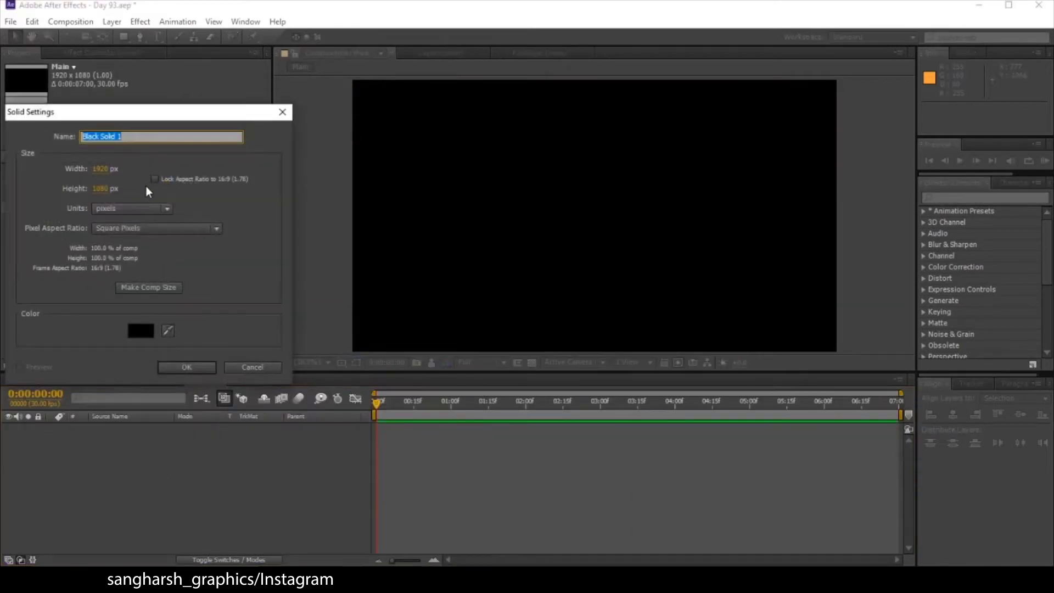
text(core)
click(194, 367)
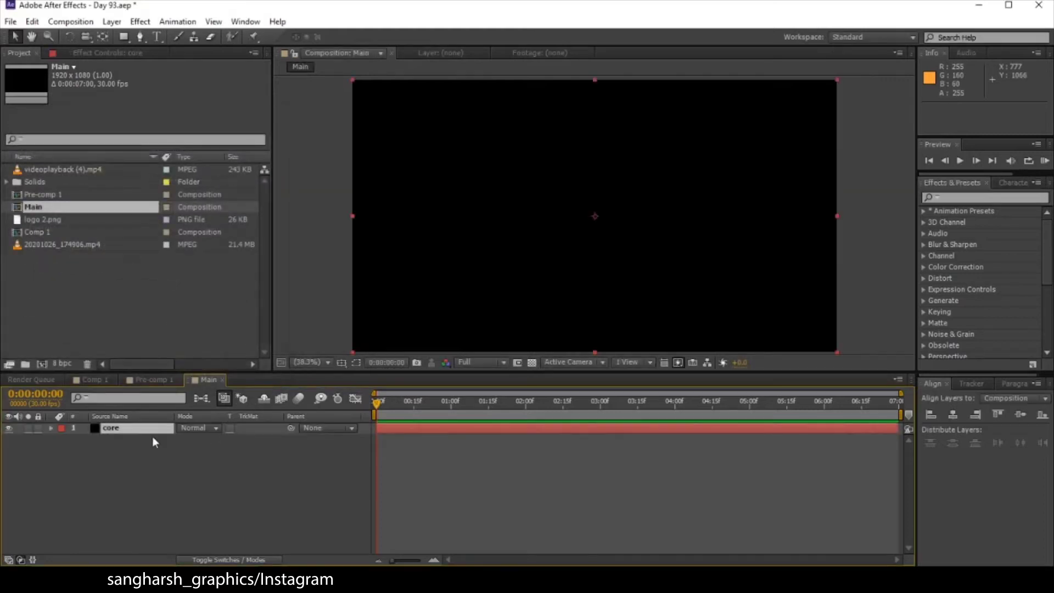
- Draw a centred circular mask about 835 px wide on the core solid with the Ellipse tool and copy its mask path
click(126, 42)
click(179, 64)
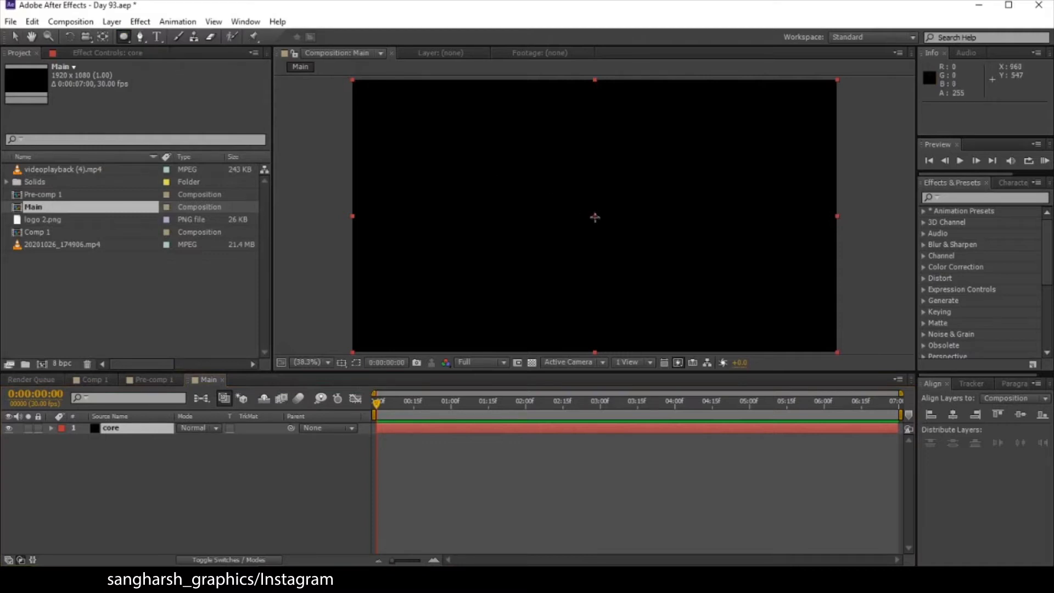
drag(594, 218, 706, 291)
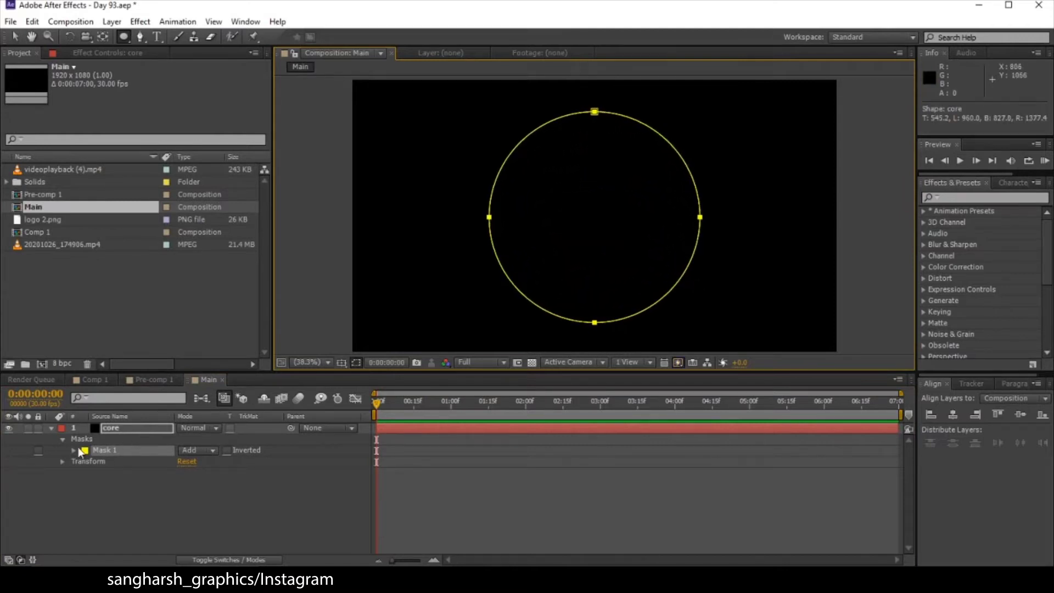
click(73, 450)
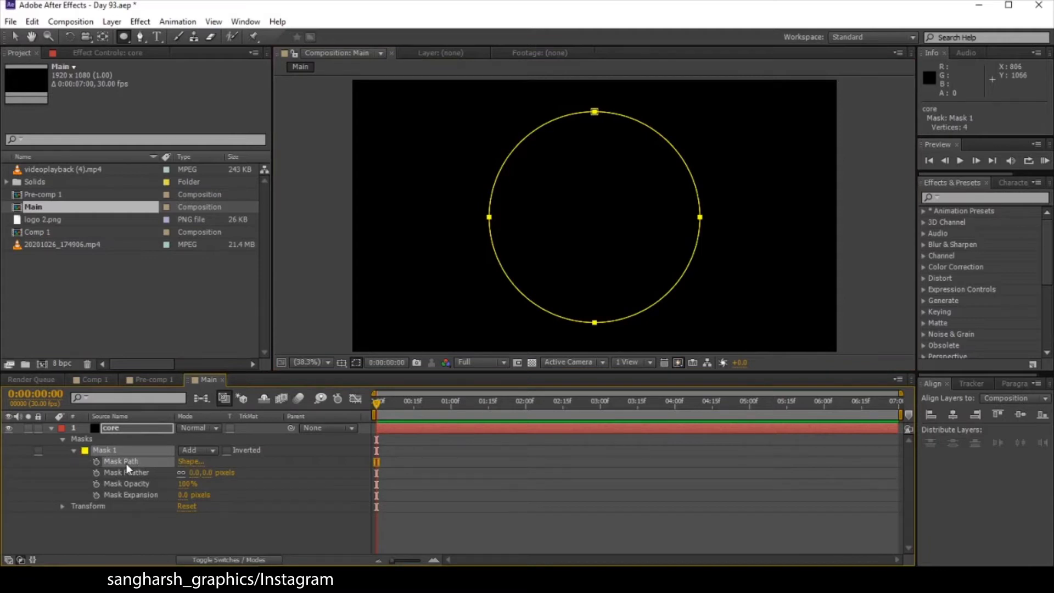
click(52, 429)
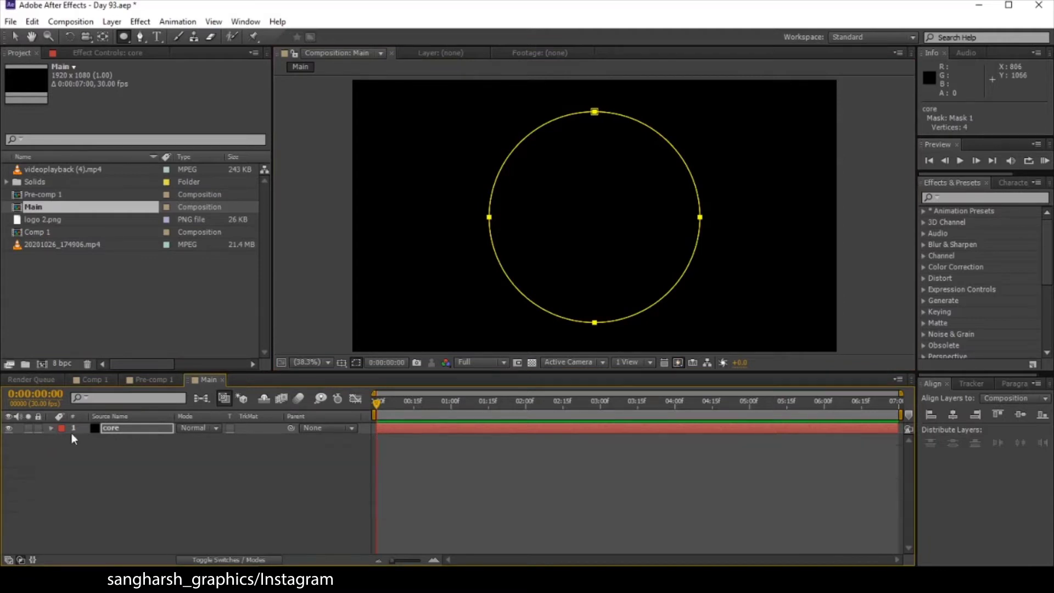
- Find the Trapcode Particular effect and apply it to the core layer
click(981, 197)
text(part)
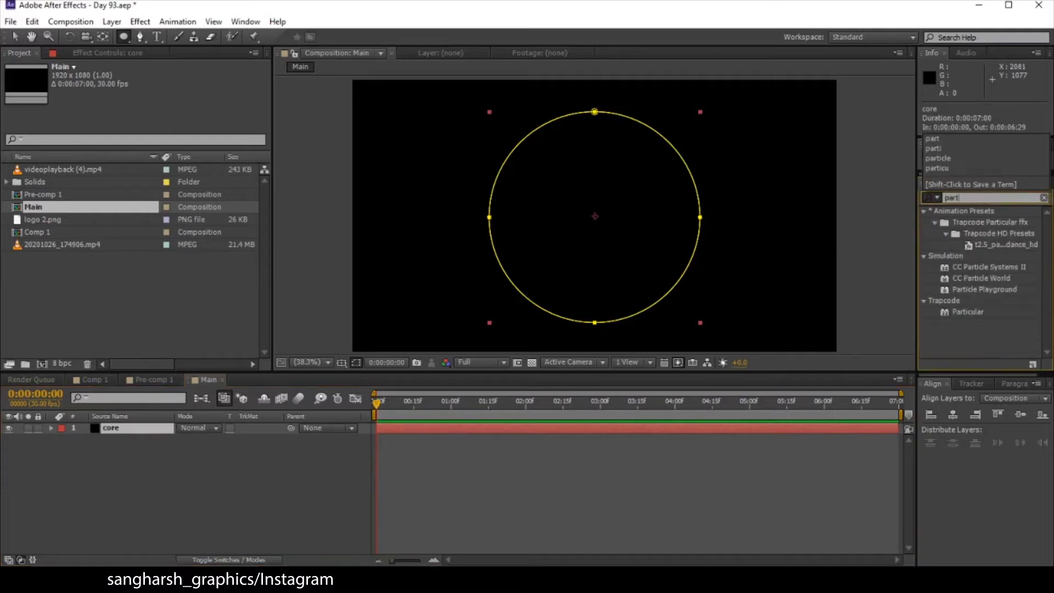
text(icu)
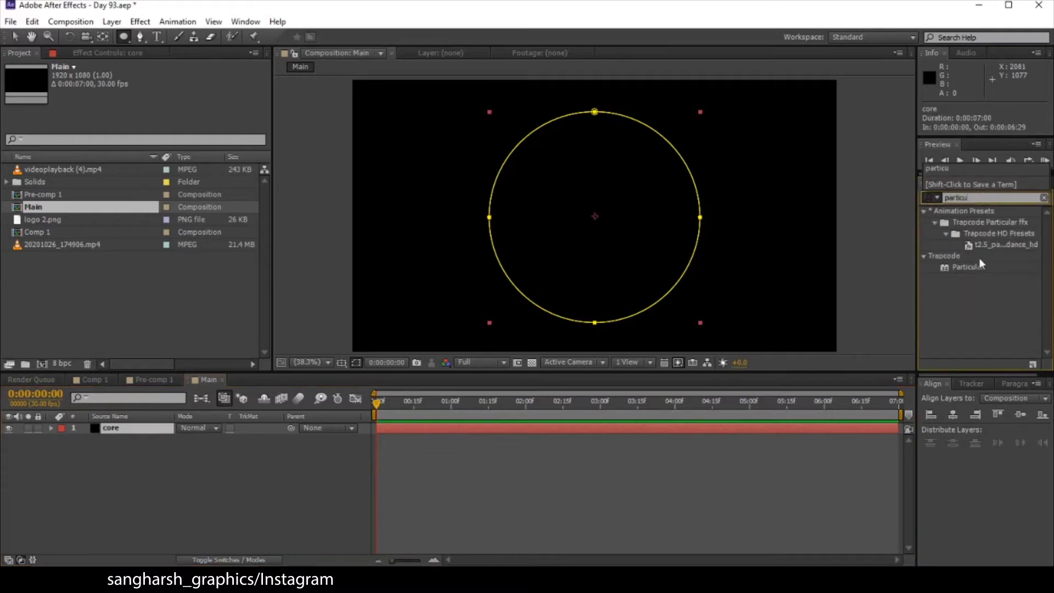
drag(981, 264, 134, 430)
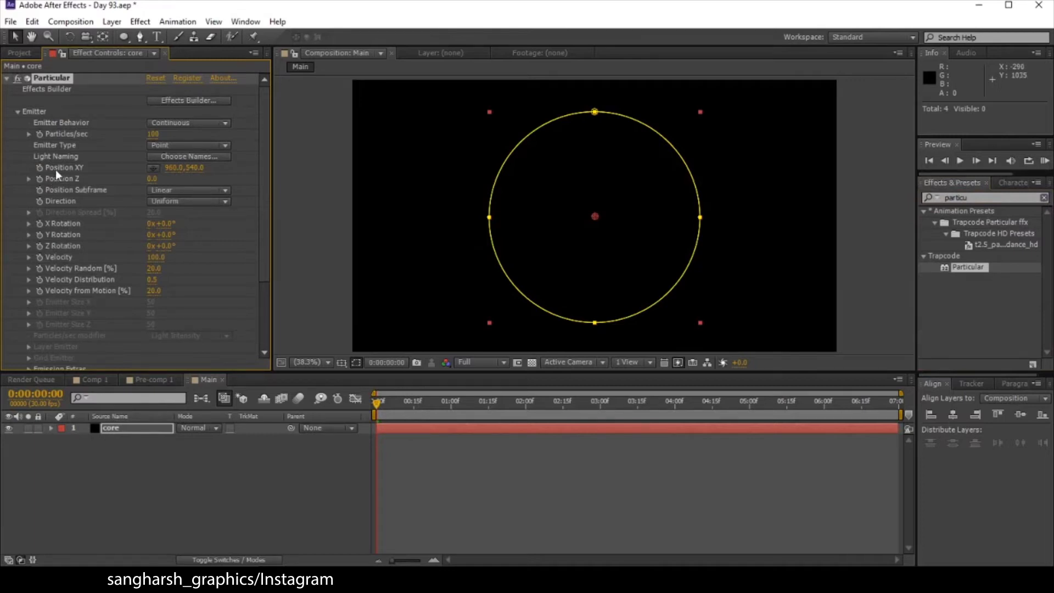
- Paste the circular mask path onto the Particular emitter's Position XY with an expression enabled, and preview the motion
alt+click(40, 167)
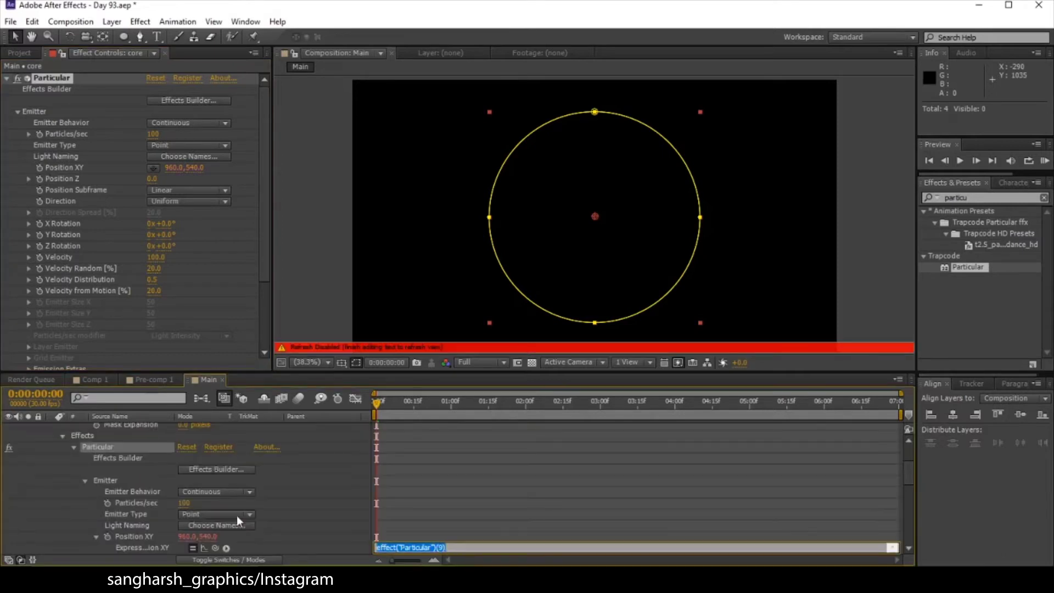
click(148, 537)
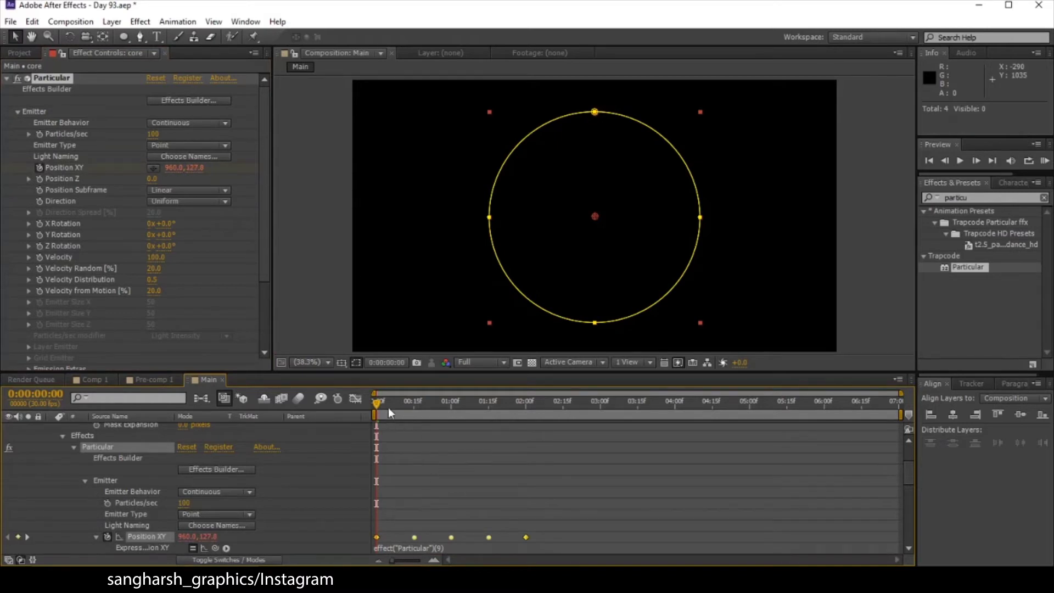
key(space)
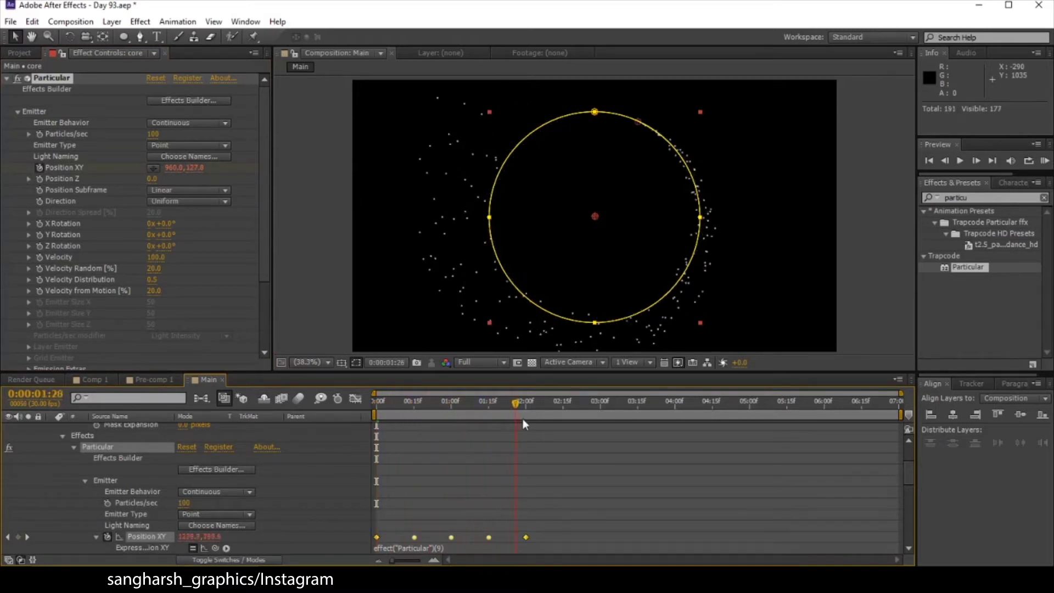
drag(523, 419, 393, 417)
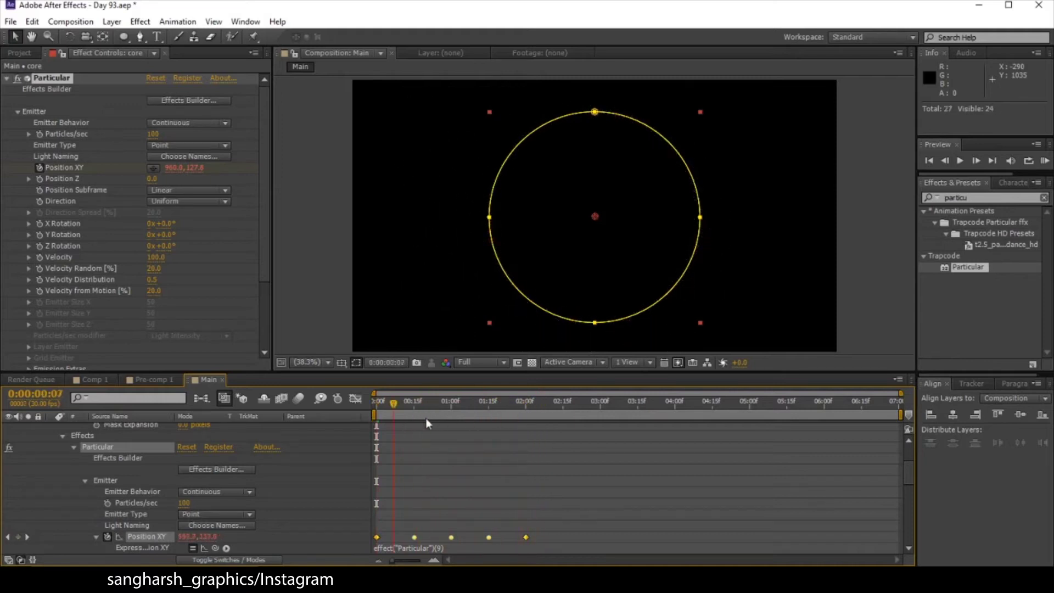
key(space)
- Compress the Position XY keyframes so the last one sits at 0:00:00:18, and collapse the layer's properties
drag(526, 537, 431, 537)
key(ctrl+z)
click(517, 504)
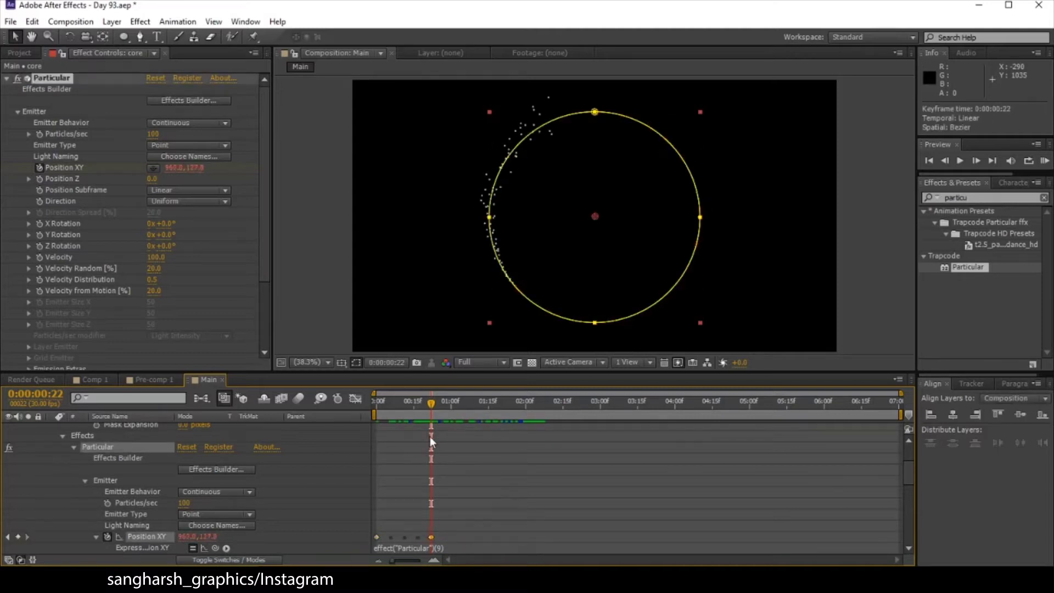
click(422, 404)
drag(423, 404, 421, 403)
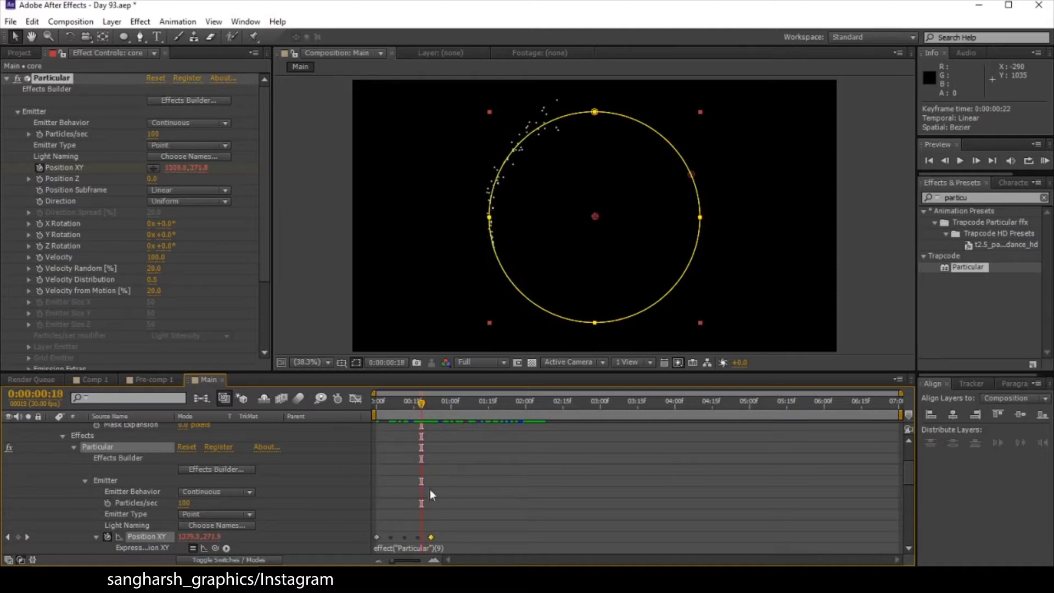
drag(431, 537, 420, 537)
scroll(79, 439, up, 3)
click(49, 431)
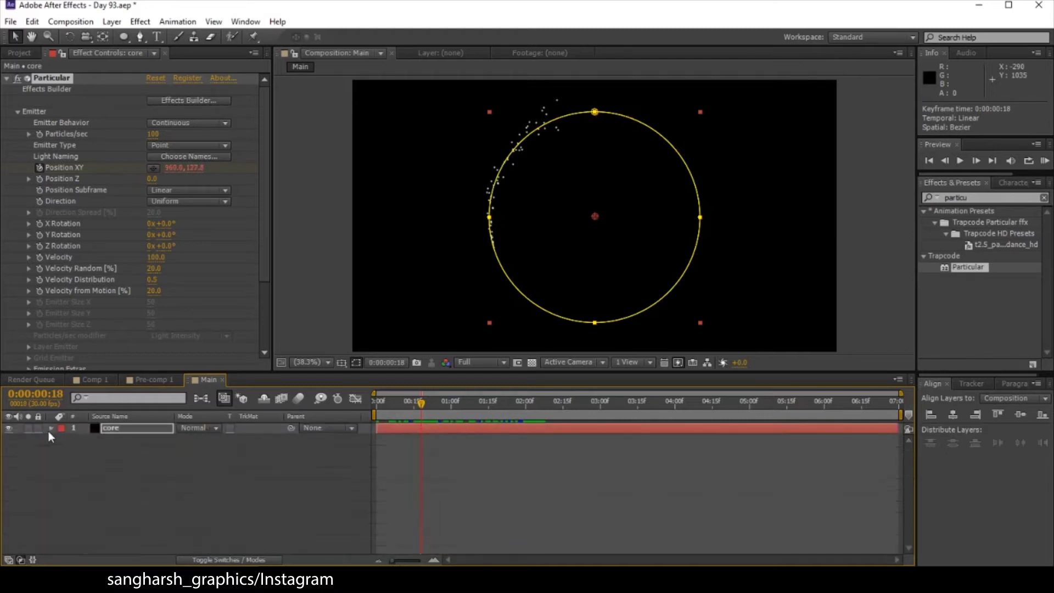
- Replace the Position XY expression on the core layer with loopOut() and scrub the timeline to check the looping motion
click(116, 430)
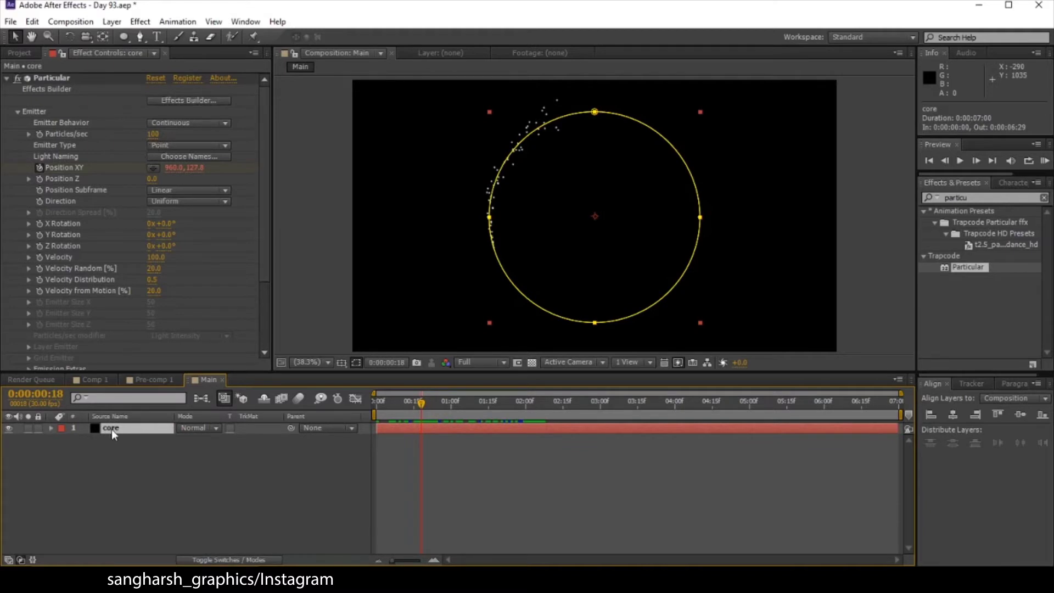
key(u)
drag(448, 404, 404, 395)
click(423, 459)
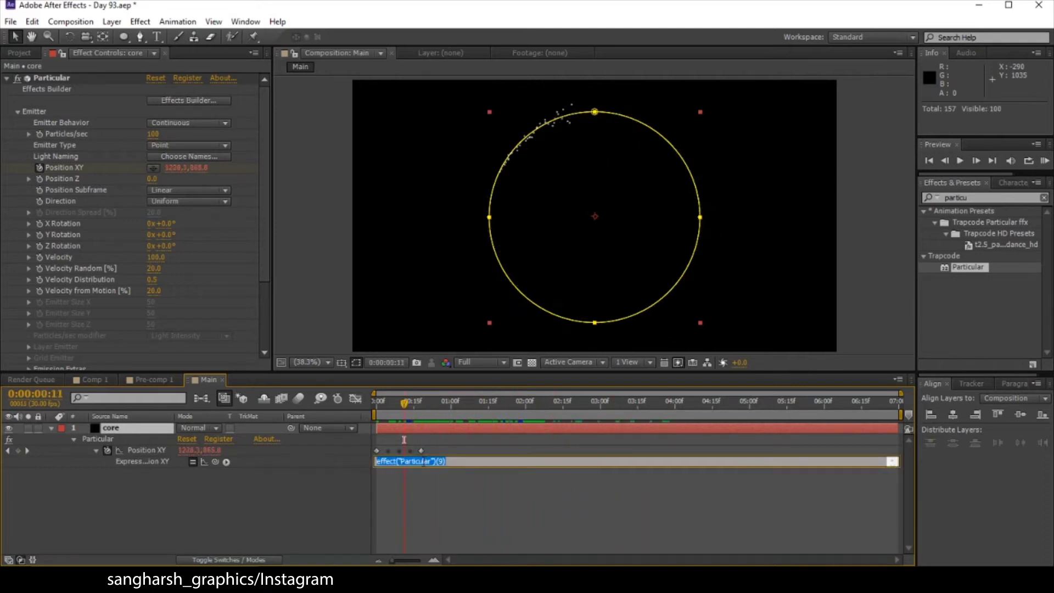
text(loopOut())
click(447, 502)
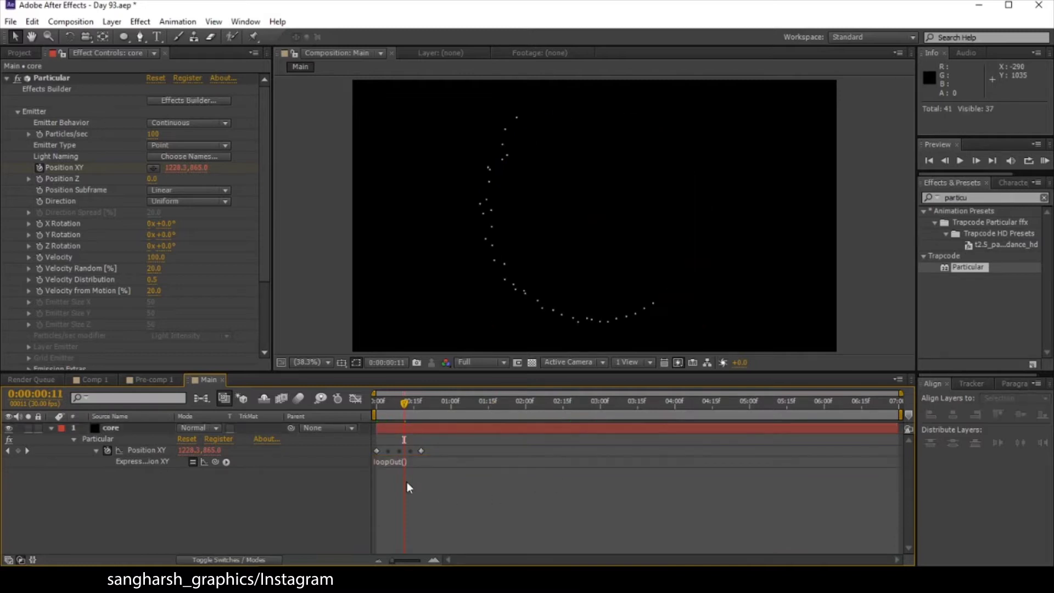
click(414, 404)
drag(415, 403, 767, 432)
click(382, 411)
click(411, 416)
- Change the Particular emitter type to Sphere and its direction to Directional with a direction spread of 5%
click(191, 147)
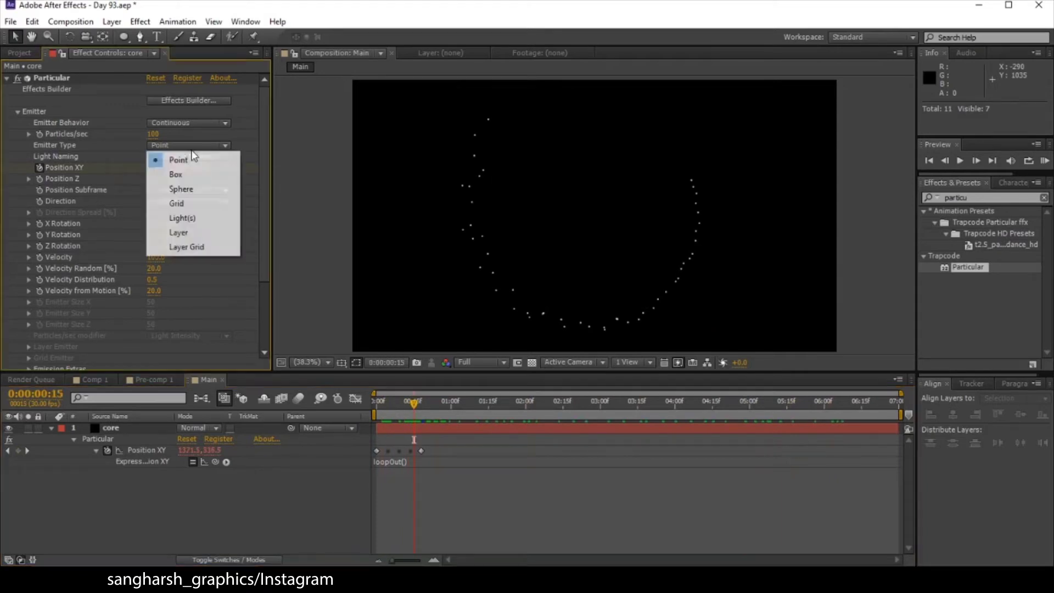
click(189, 189)
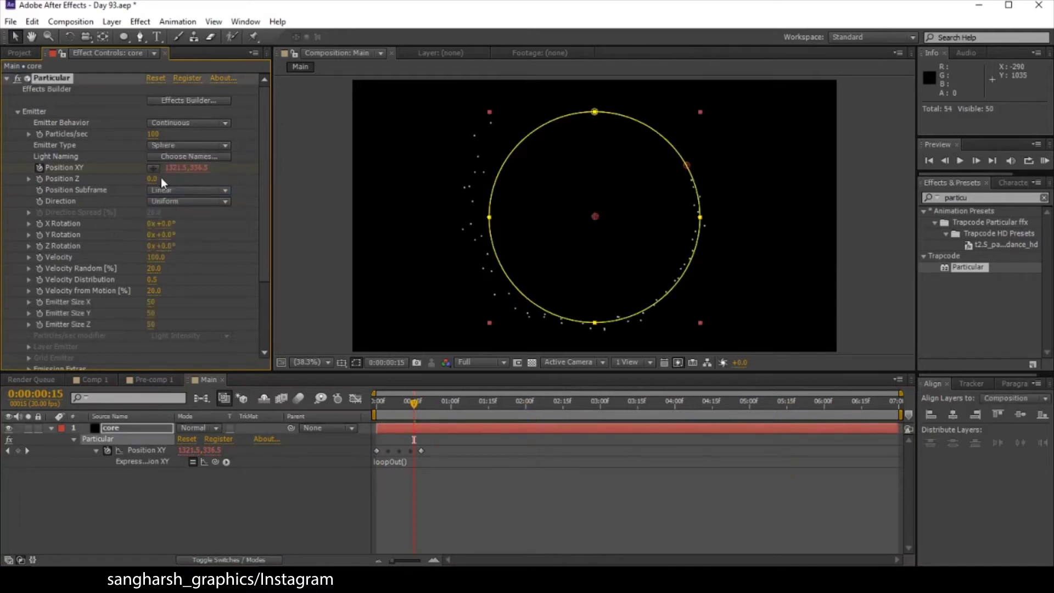
click(186, 201)
click(186, 226)
click(153, 214)
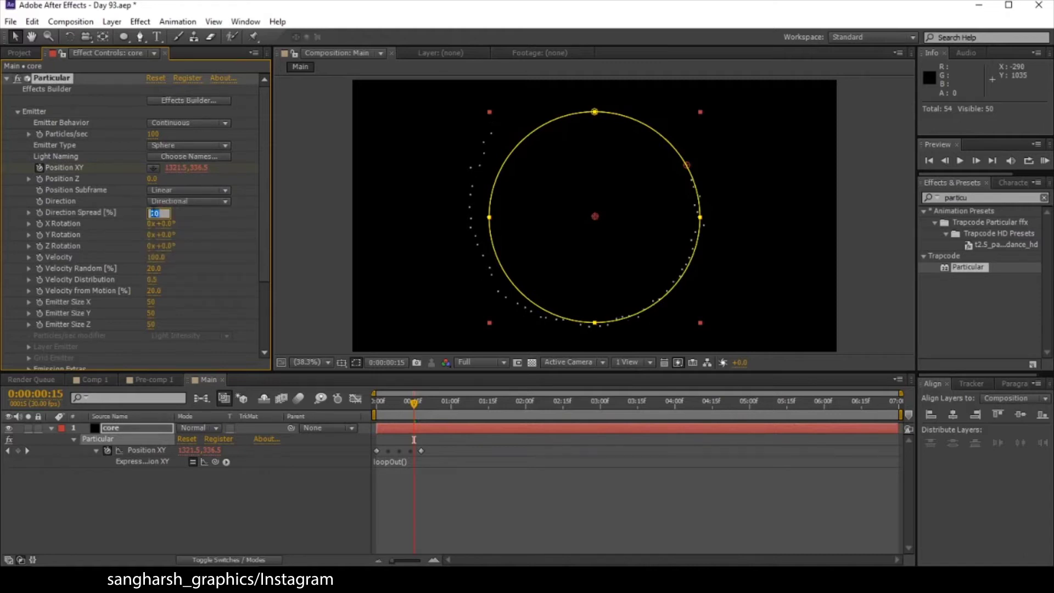
text(205)
key(Return)
- Set the emitter's X Rotation to -90° and its Y Rotation to -1x-90°
click(167, 224)
text(-90)
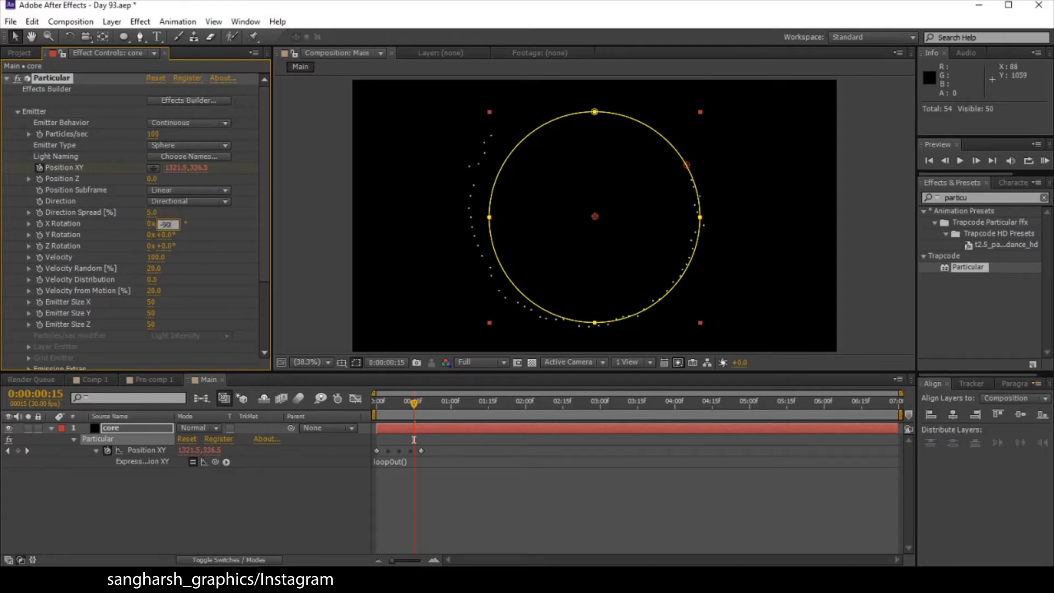
key(Return)
click(163, 235)
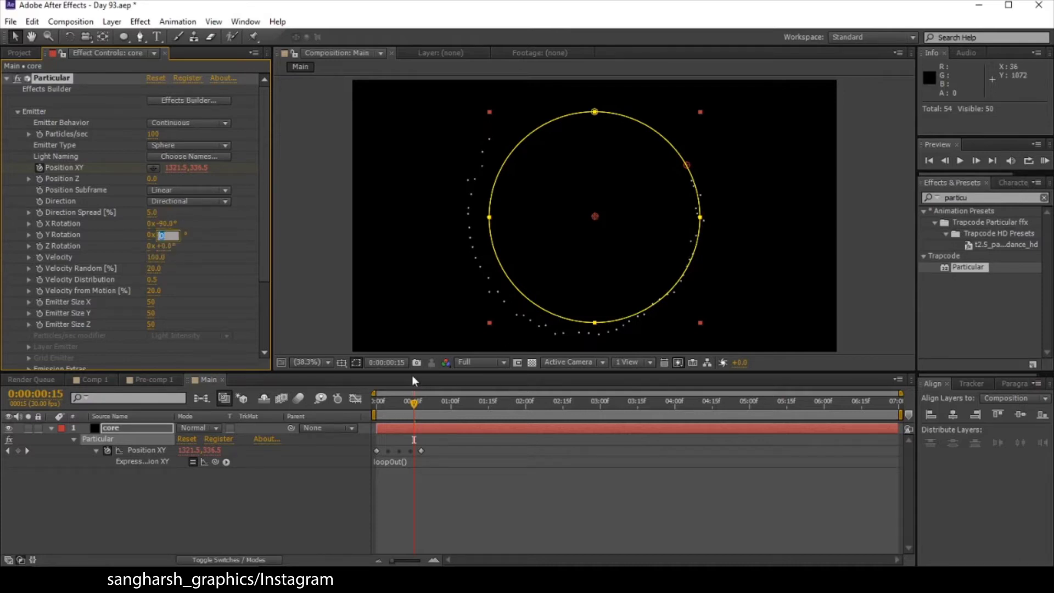
text(-90)
key(Return)
click(150, 234)
text(-1)
key(Return)
mouse_move(422, 404)
mouse_down()
mouse_move(430, 397)
mouse_move(423, 406)
mouse_up()
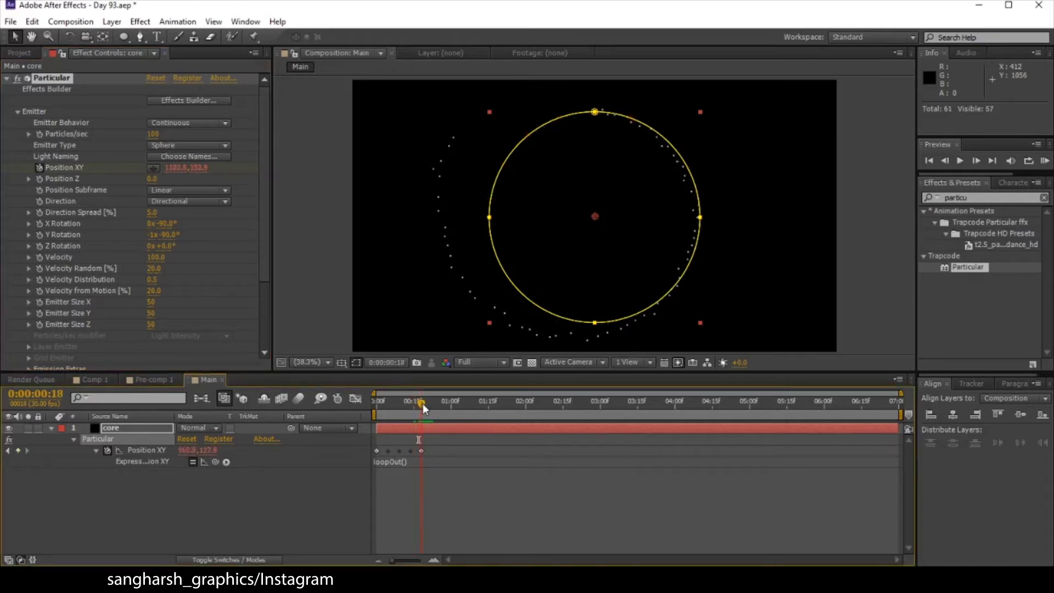
alt+click(39, 235)
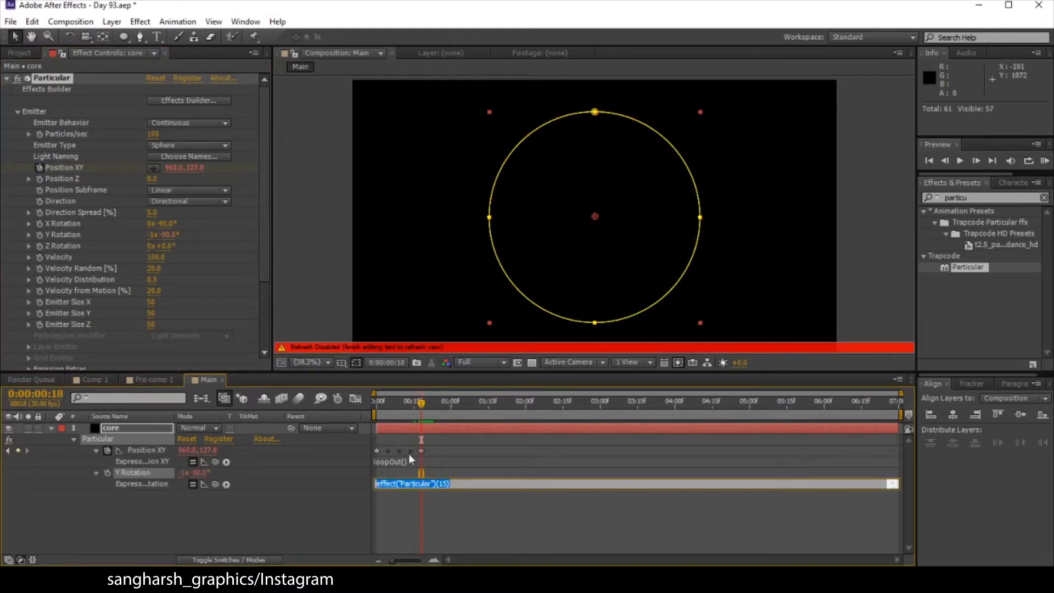
click(373, 410)
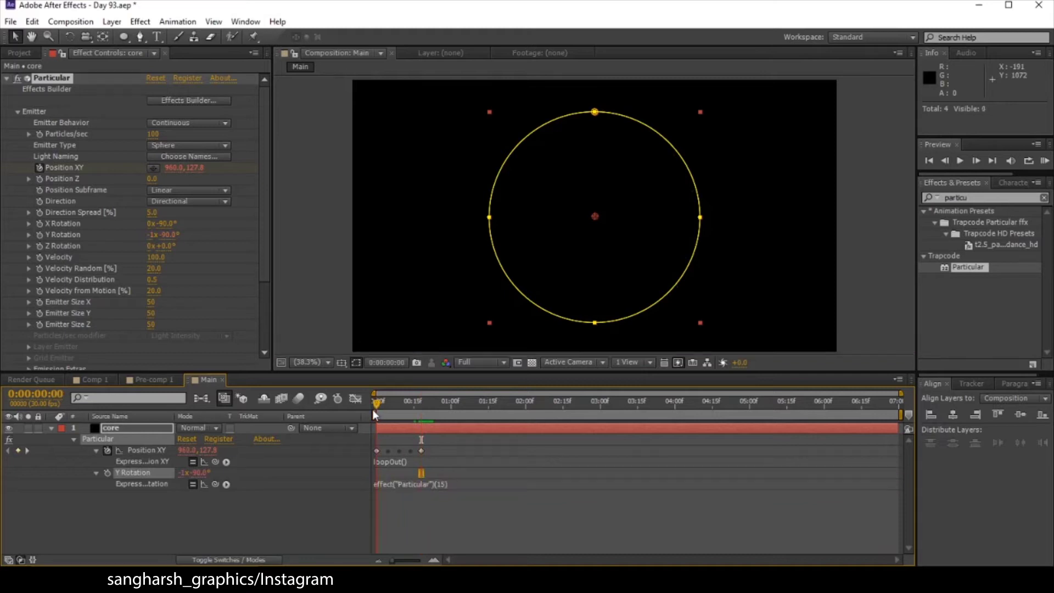
click(150, 235)
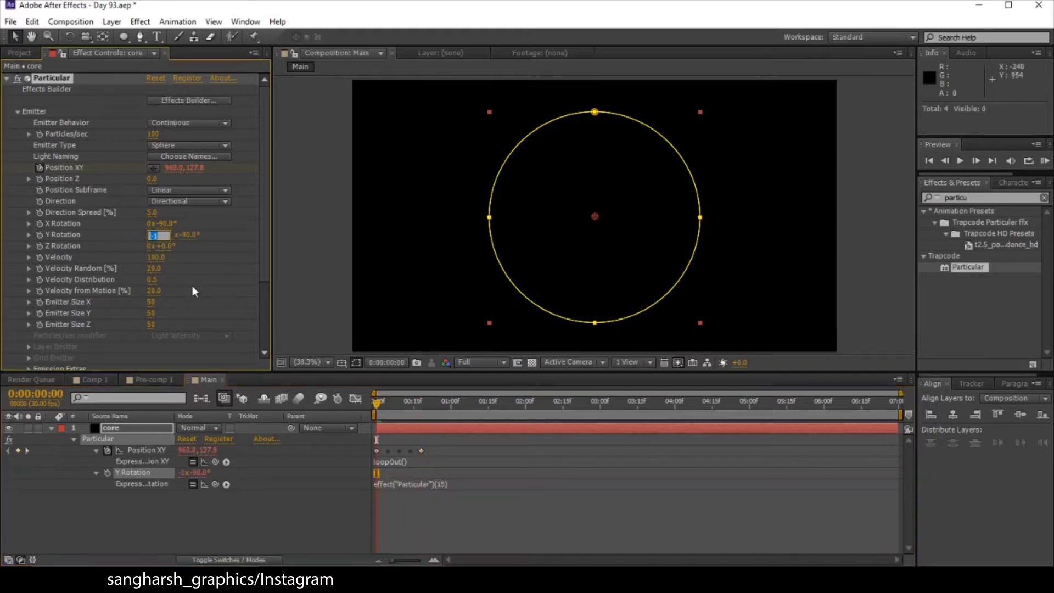
text(0)
key(Return)
key(ctrl+z)
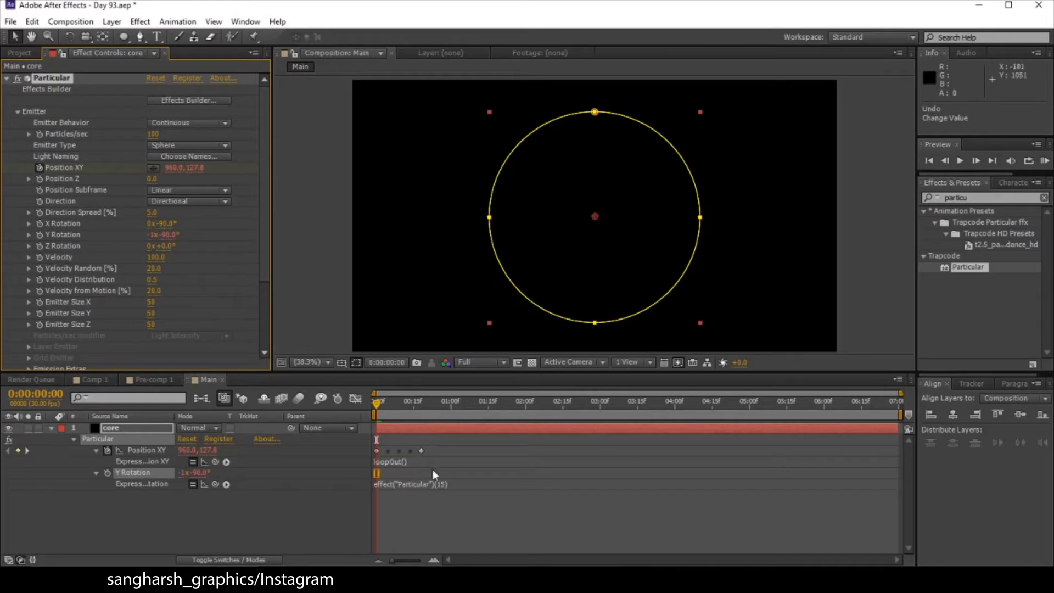
alt+click(39, 234)
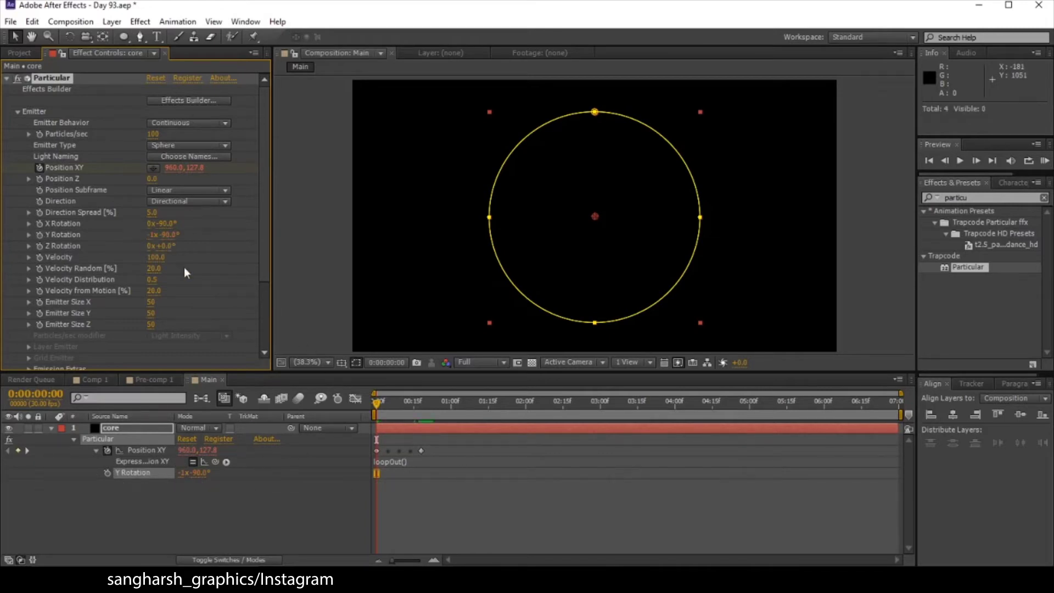
- Keyframe the emitter's Y Rotation at the start of the timeline and set it to 0x-90° at 0:00:00:18
click(38, 235)
drag(405, 406, 421, 407)
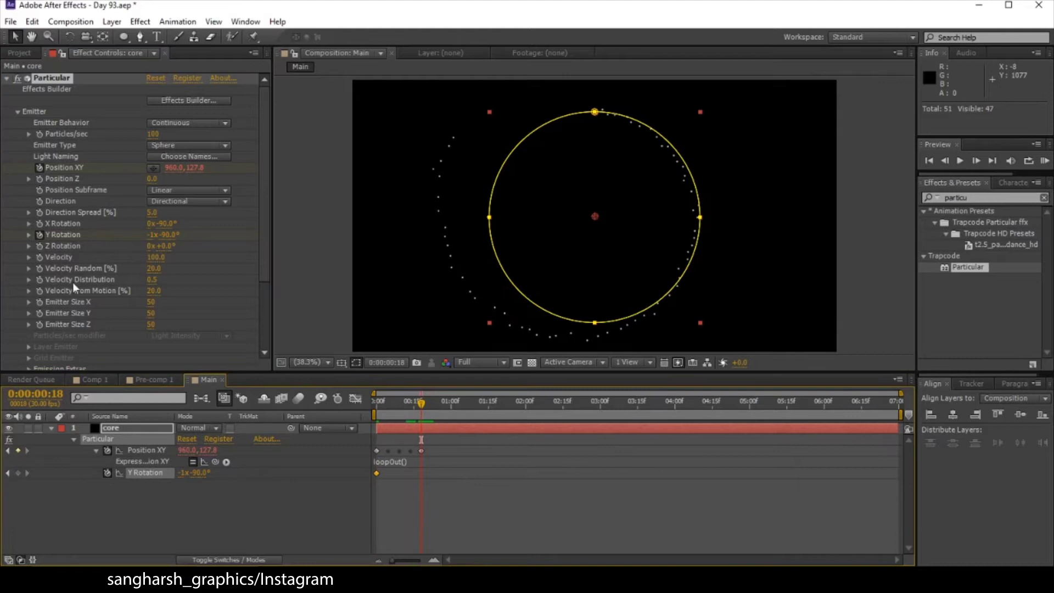
click(156, 234)
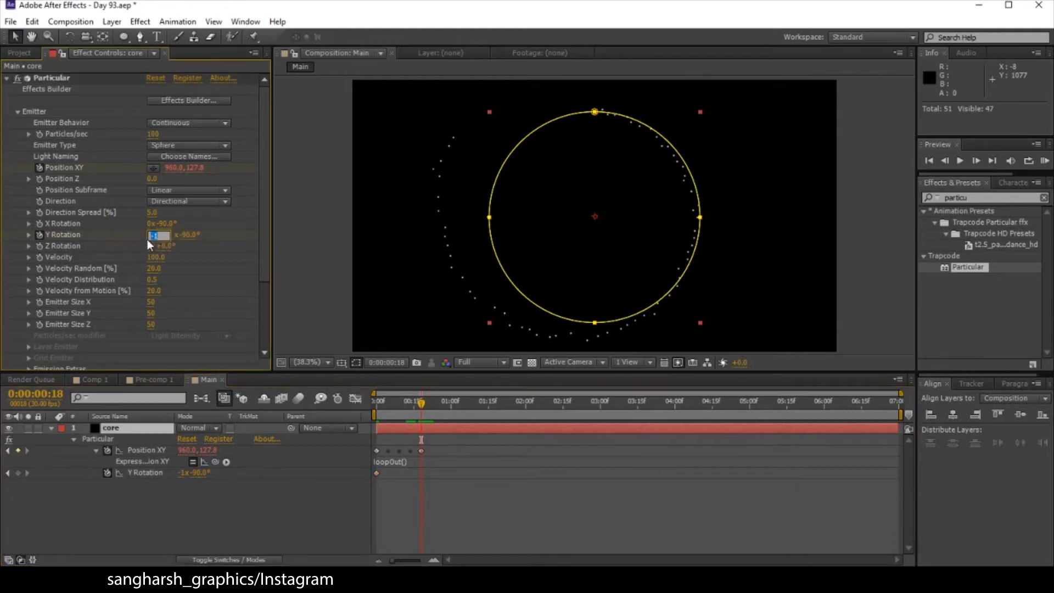
text(0)
double_click(51, 78)
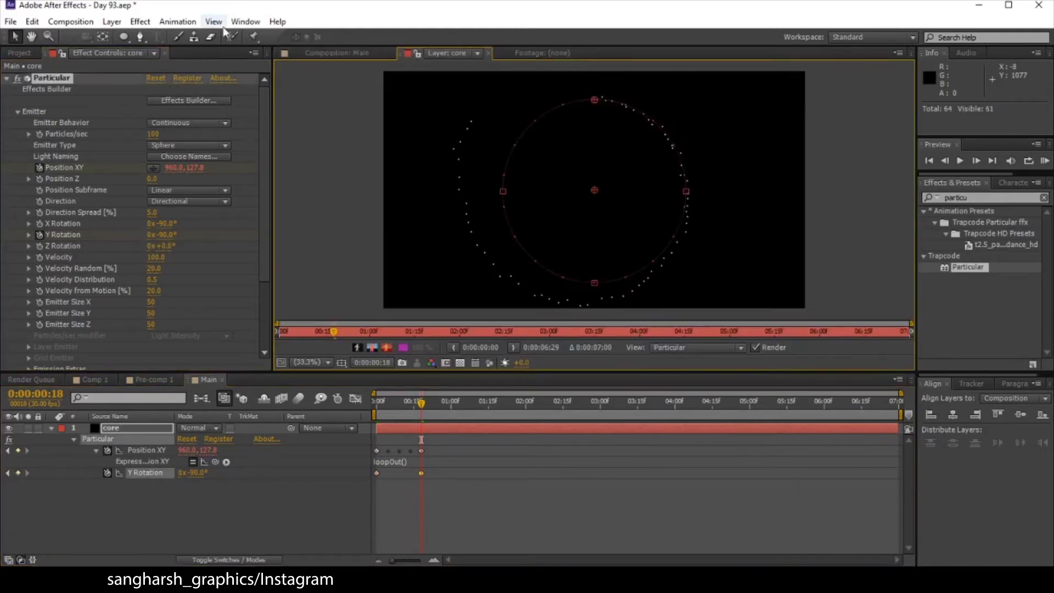
click(337, 53)
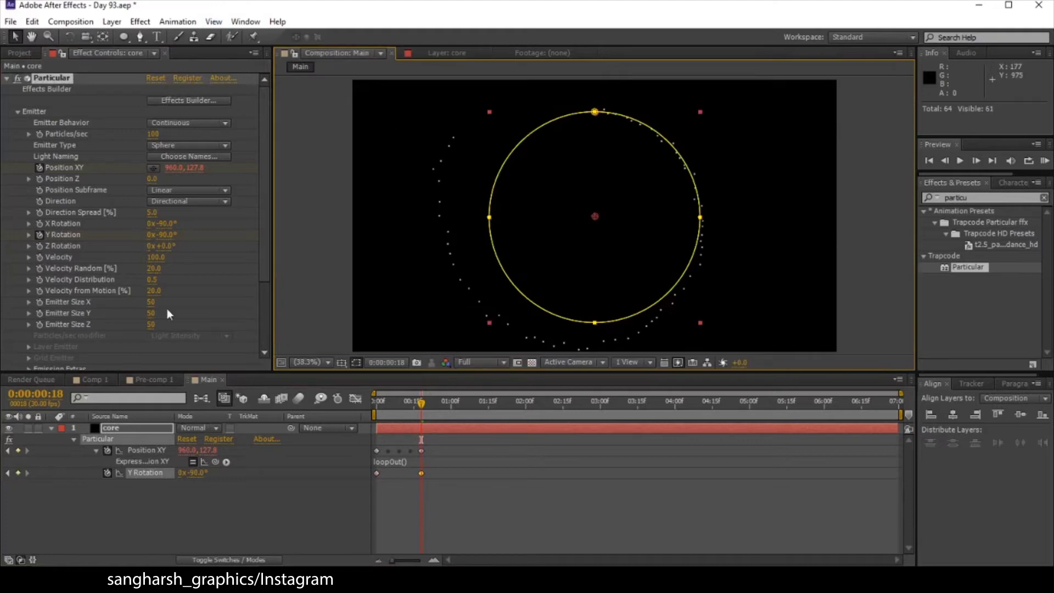
- Replace the Y Rotation expression with loopOut() and scrub the timeline to check the rotating emission
alt+click(107, 472)
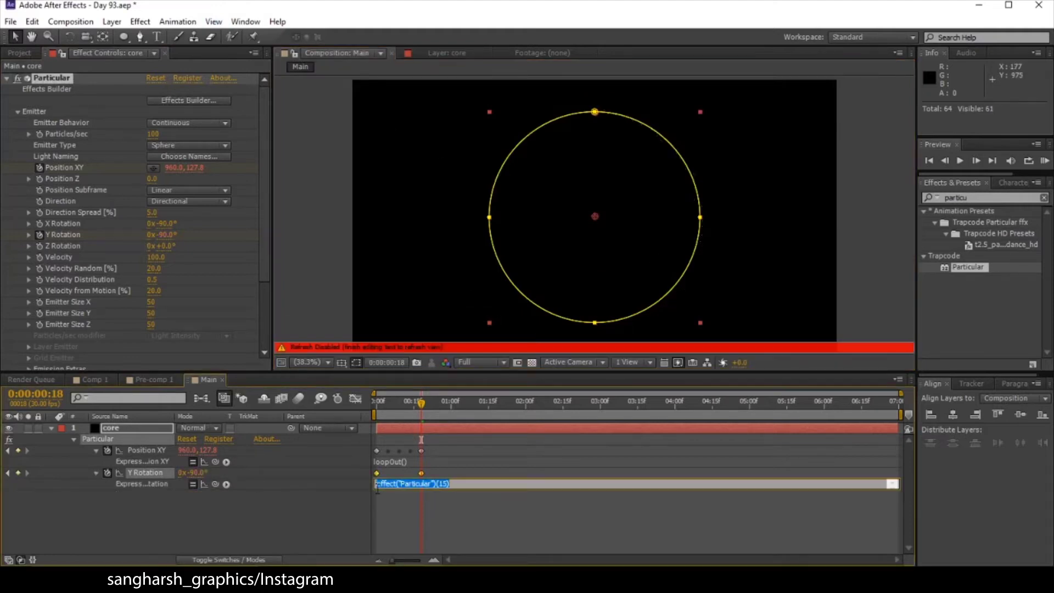
text(loopO)
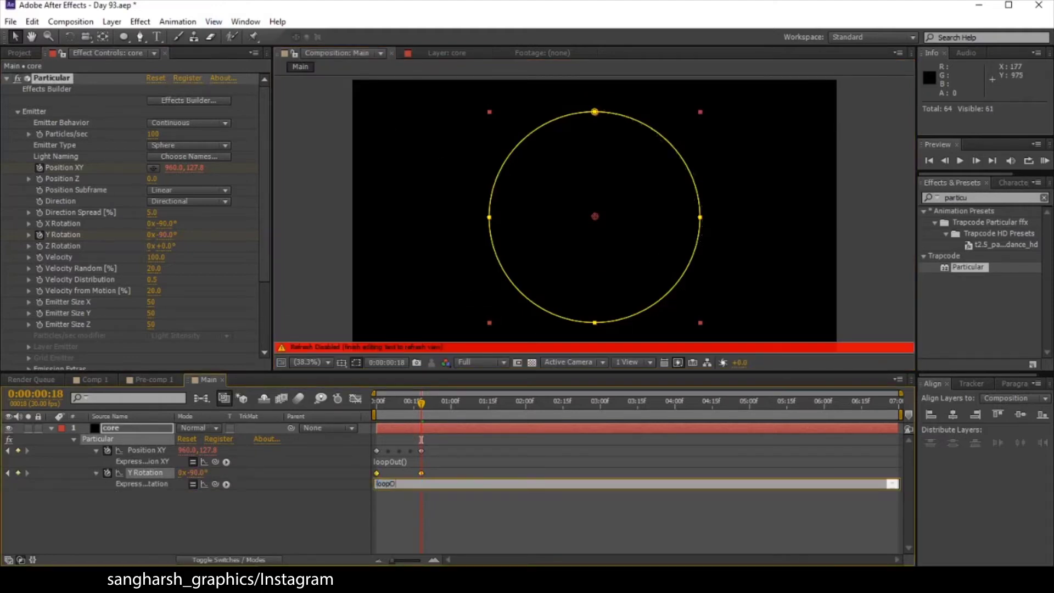
text(ut())
click(421, 439)
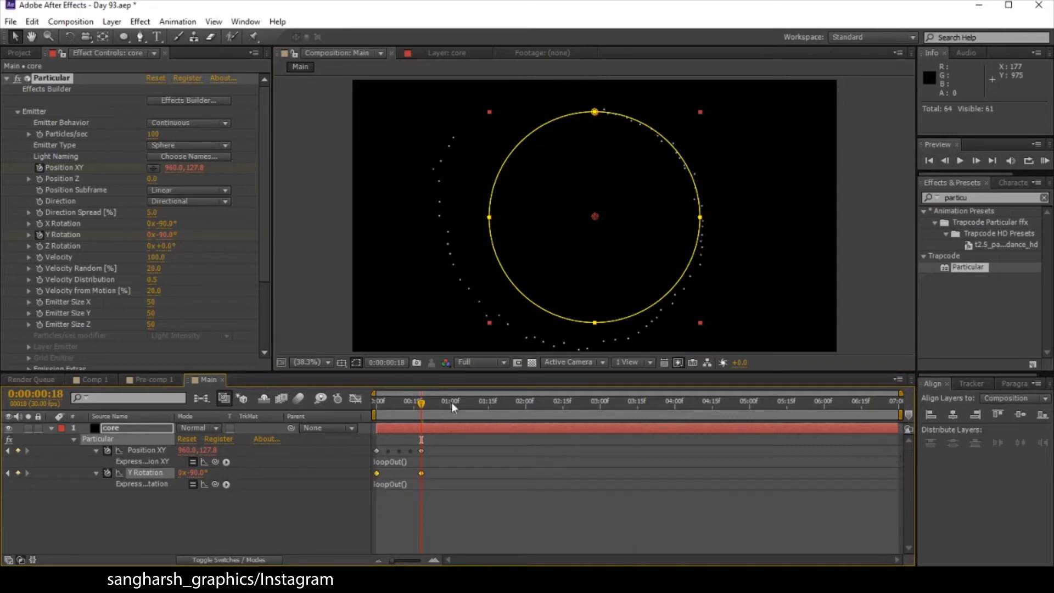
mouse_move(421, 403)
mouse_down()
mouse_move(388, 409)
mouse_move(414, 414)
mouse_up()
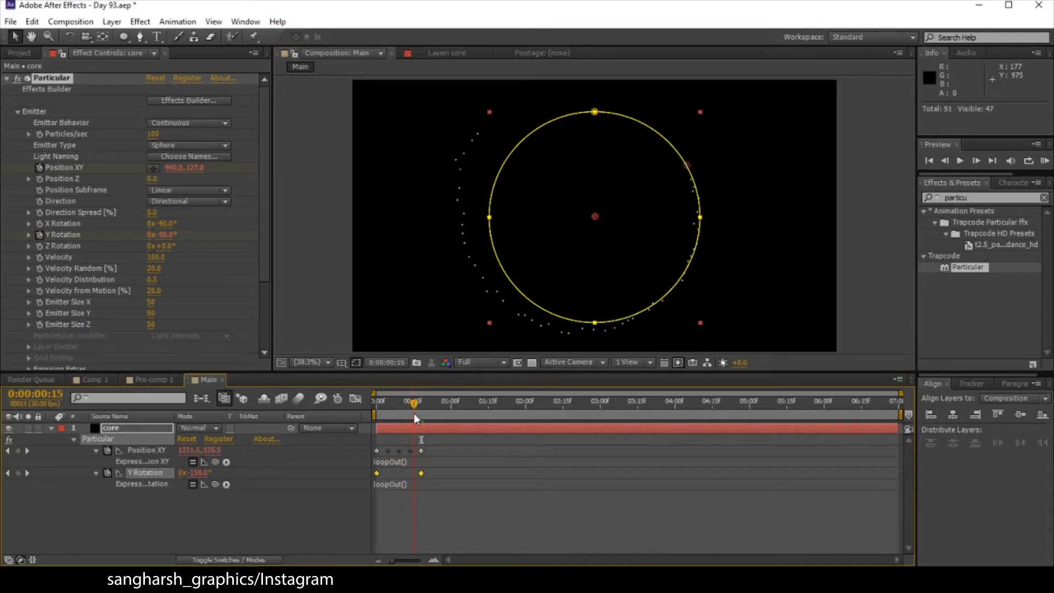
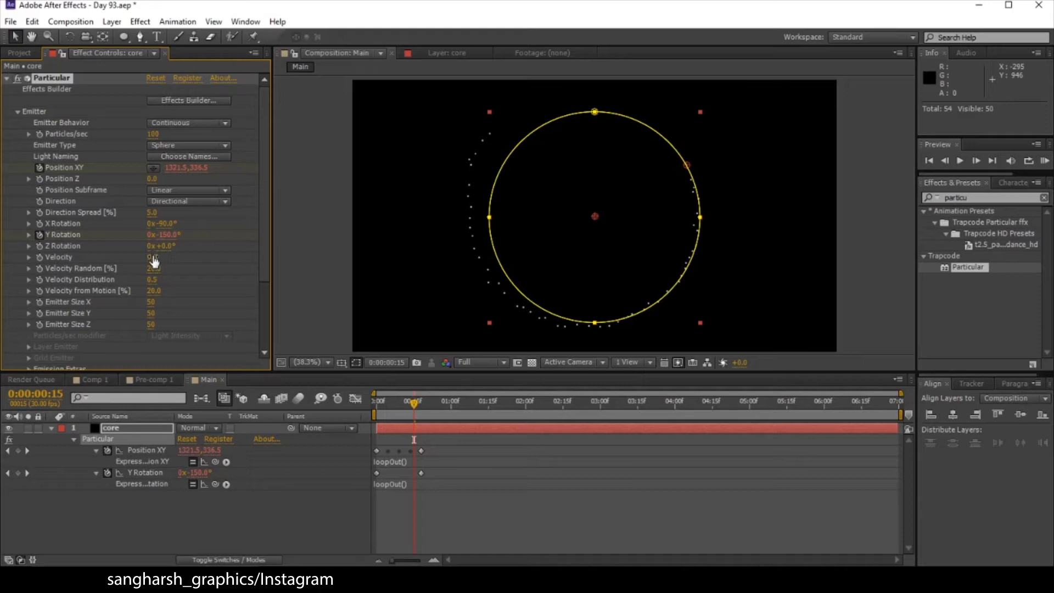
- Set the emitter's Velocity Random to 100%, Velocity Distribution to 0 and Velocity from Motion to 15%
click(153, 268)
text(100)
key(Return)
click(152, 279)
text(0)
key(Return)
click(153, 291)
text(15)
key(Return)
- Set the emitter size to 0 in X, 0 in Y and 150 in Z
click(153, 302)
text(0)
click(150, 313)
text(0)
key(Return)
click(150, 324)
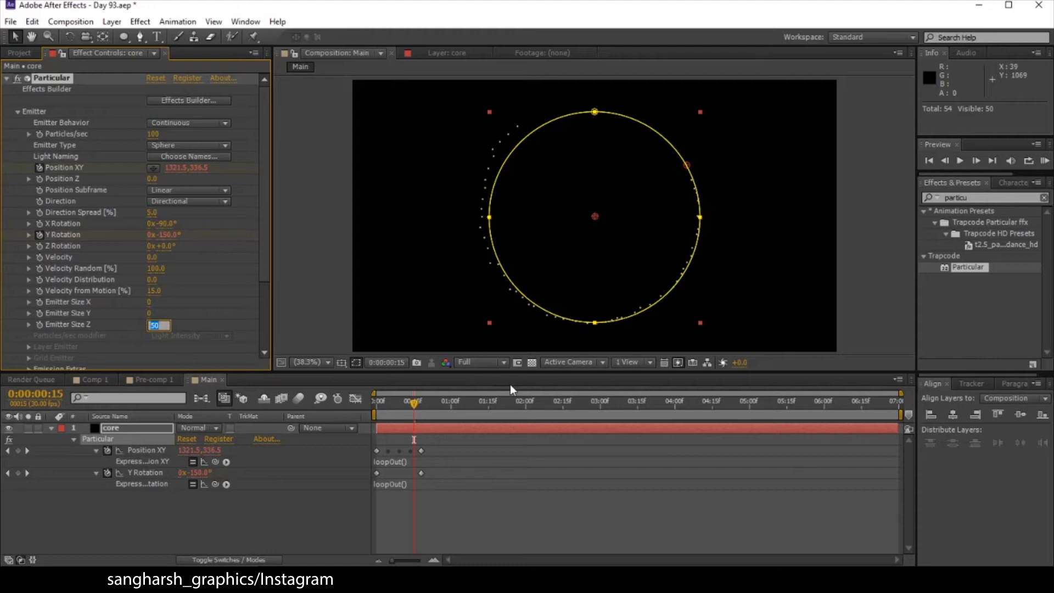
text(150)
key(Return)
- In the Particle settings, set Life to 0.3 seconds and Sphere Feather to 0
scroll(111, 309, down, 4)
scroll(85, 328, down, 2)
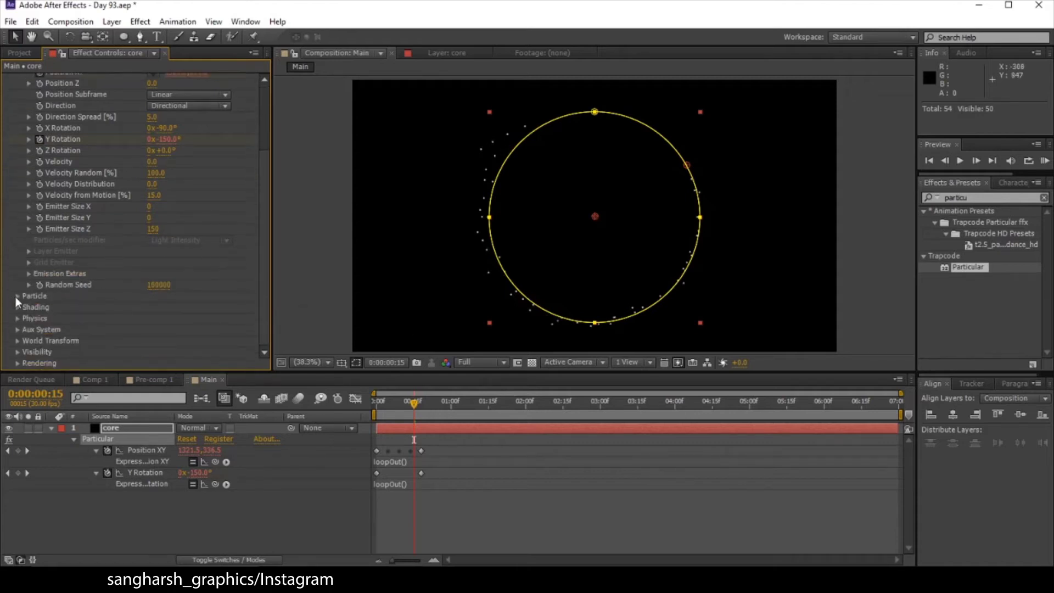
click(15, 296)
scroll(167, 268, down, 5)
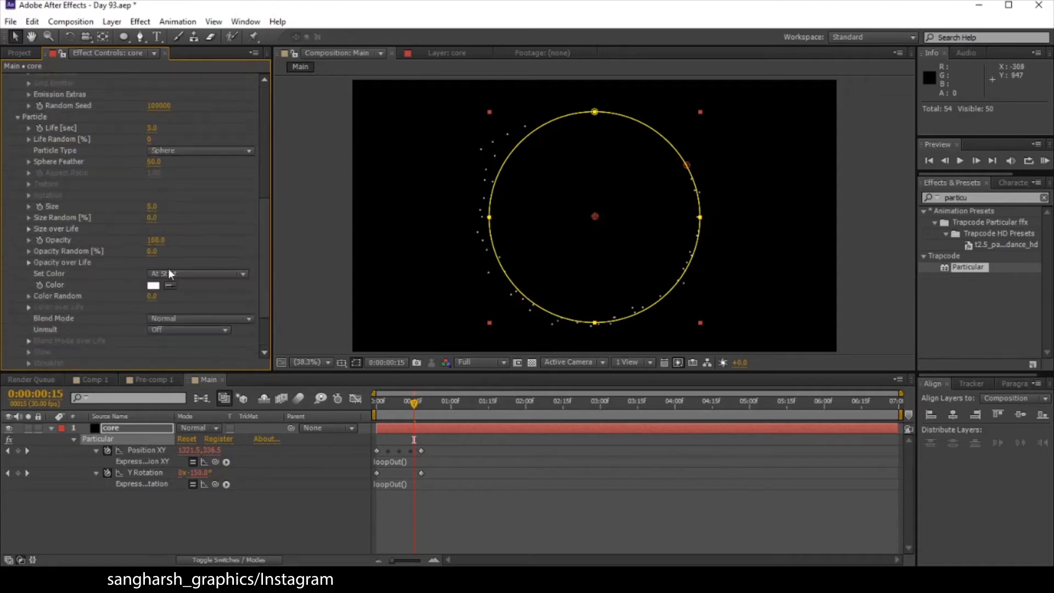
click(153, 129)
text(0.3)
key(Return)
click(153, 162)
text(0)
key(Return)
- Set the particle Size to 3 and Opacity Random to 50%
click(152, 209)
text(3)
key(Return)
click(151, 251)
text(50)
key(Return)
- Shape the Size over Life curve to fall steadily from full size at the start to zero at the end, and preview it
click(28, 229)
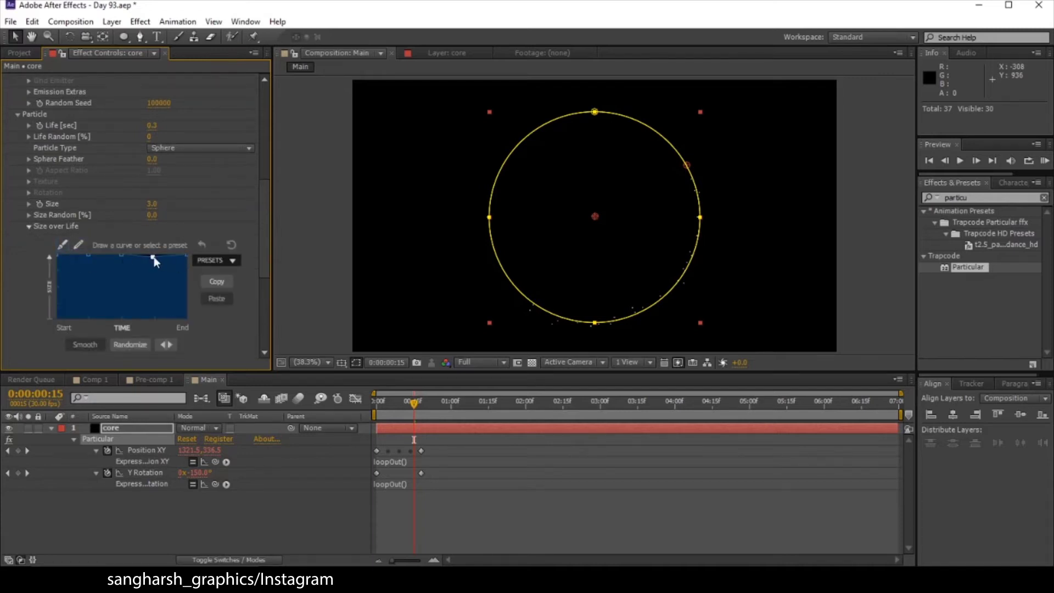
key(Delete)
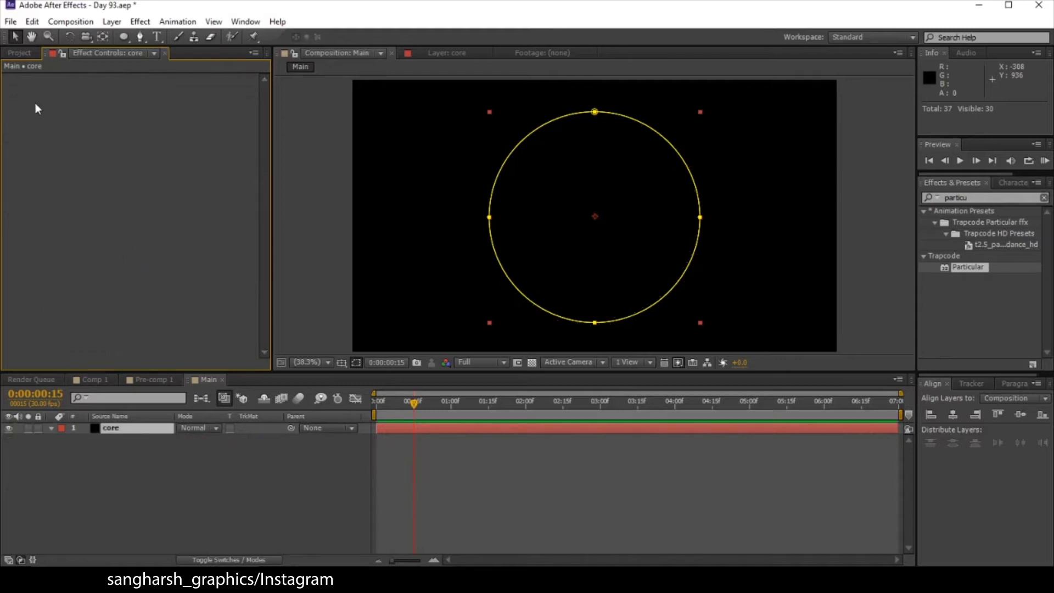
key(ctrl+z)
scroll(123, 242, down, 10)
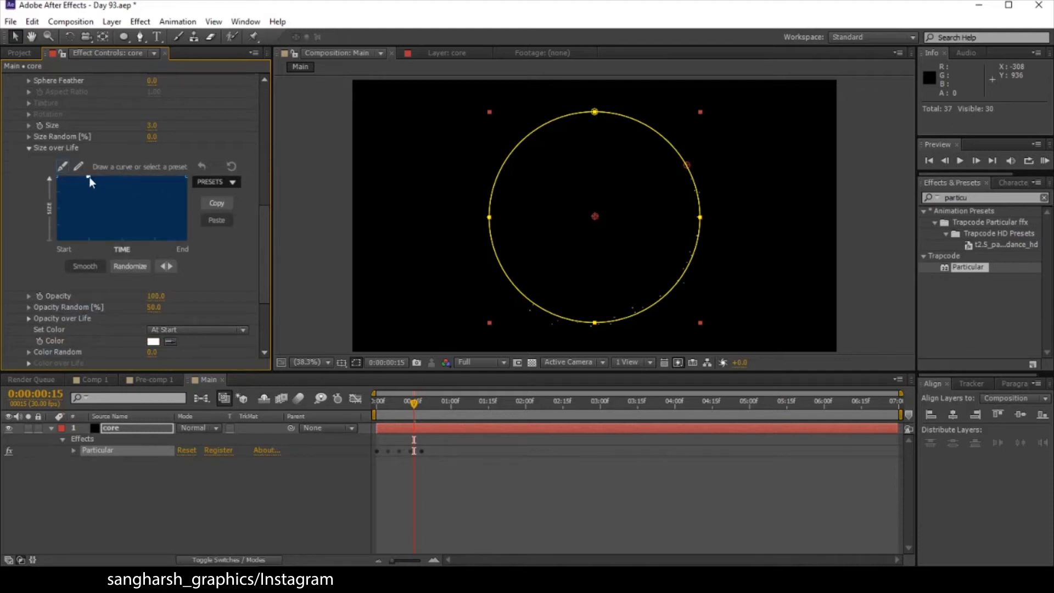
mouse_move(89, 177)
mouse_down()
mouse_move(118, 207)
mouse_move(189, 209)
mouse_move(190, 246)
mouse_up()
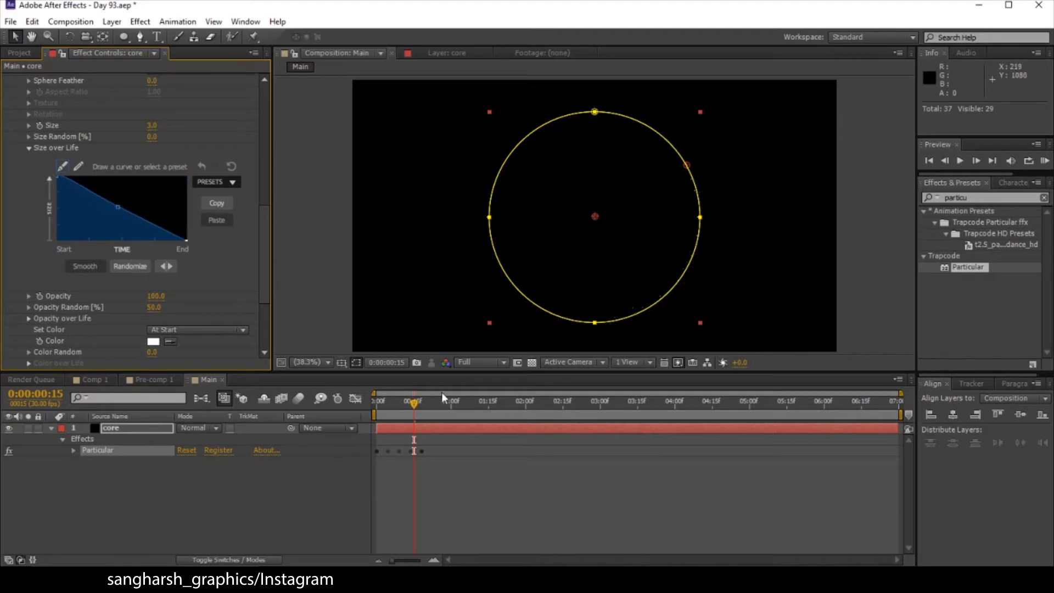
mouse_move(471, 400)
mouse_down()
mouse_move(520, 406)
mouse_move(491, 403)
mouse_up()
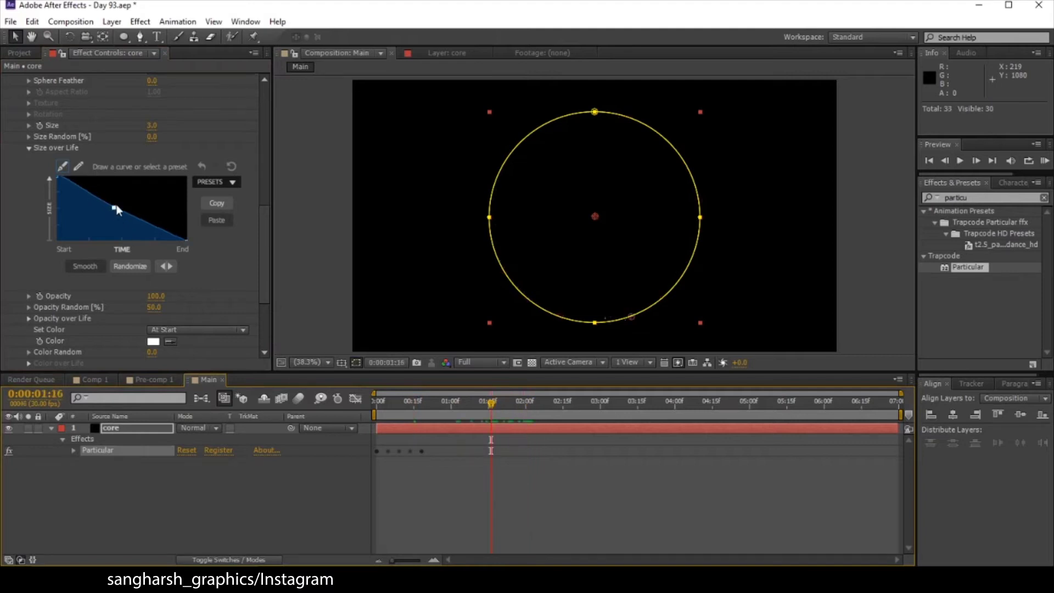
- Add keyframes for Particles/sec, Velocity from Motion and Life at 0:00:00:20 and reveal the core layer's keyframed properties
scroll(126, 231, up, 5)
scroll(131, 240, up, 3)
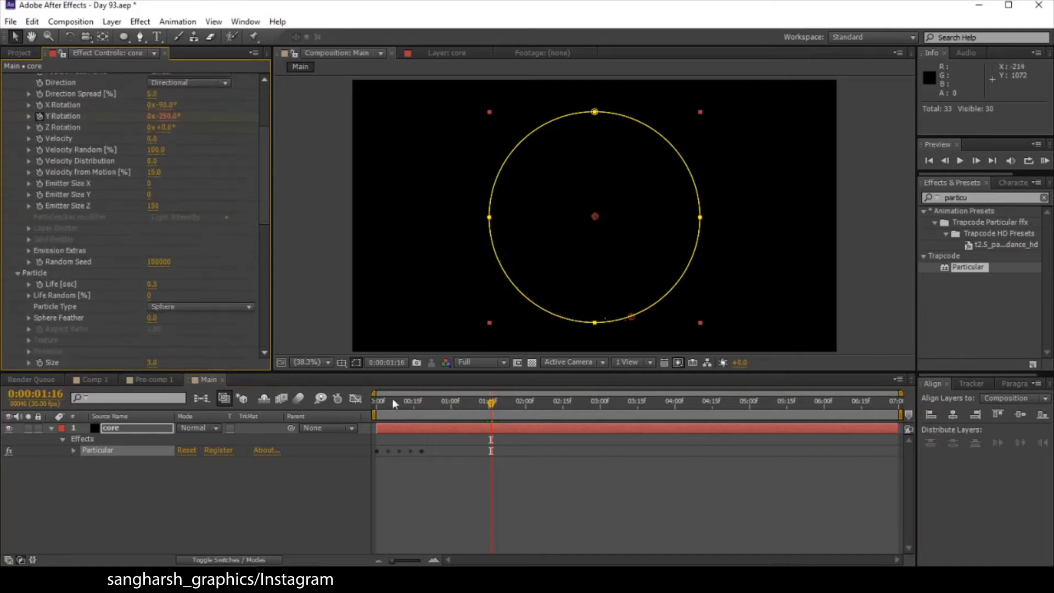
click(440, 436)
scroll(105, 192, up, 4)
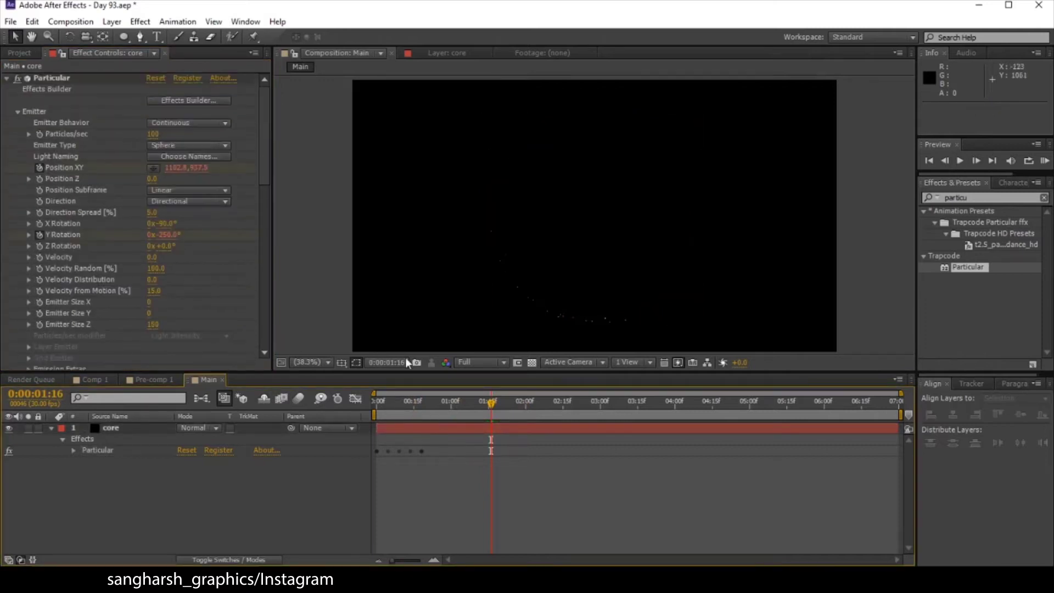
click(429, 409)
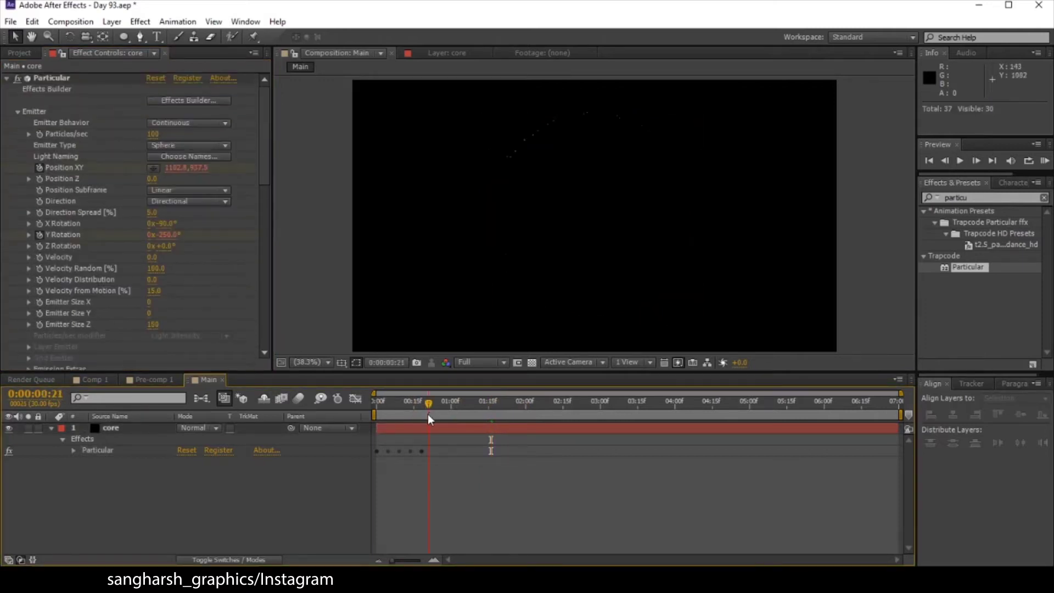
drag(428, 415, 426, 415)
click(39, 136)
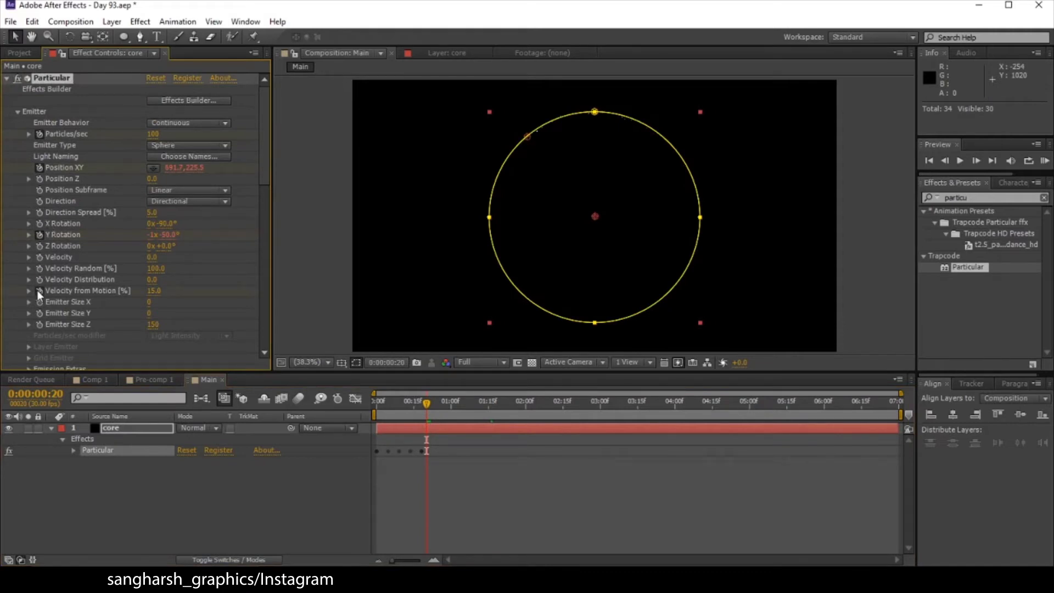
scroll(37, 291, down, 5)
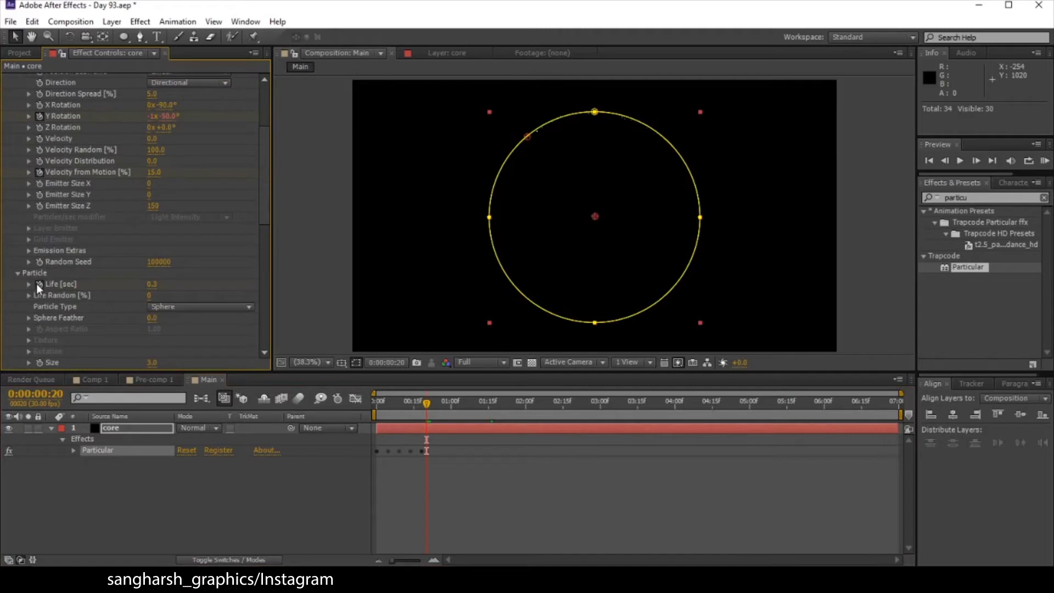
click(440, 427)
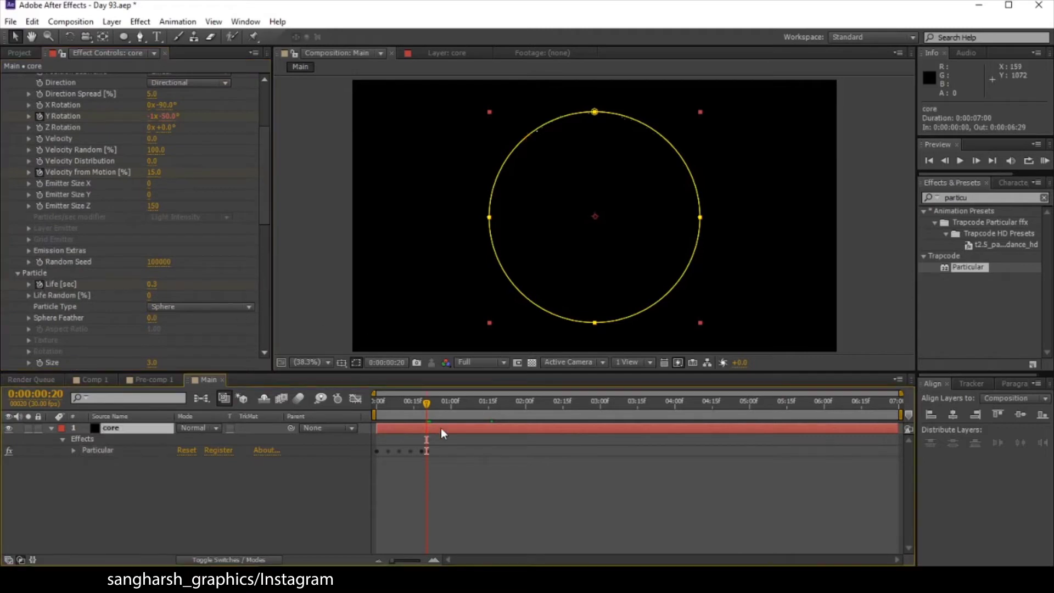
key(u)
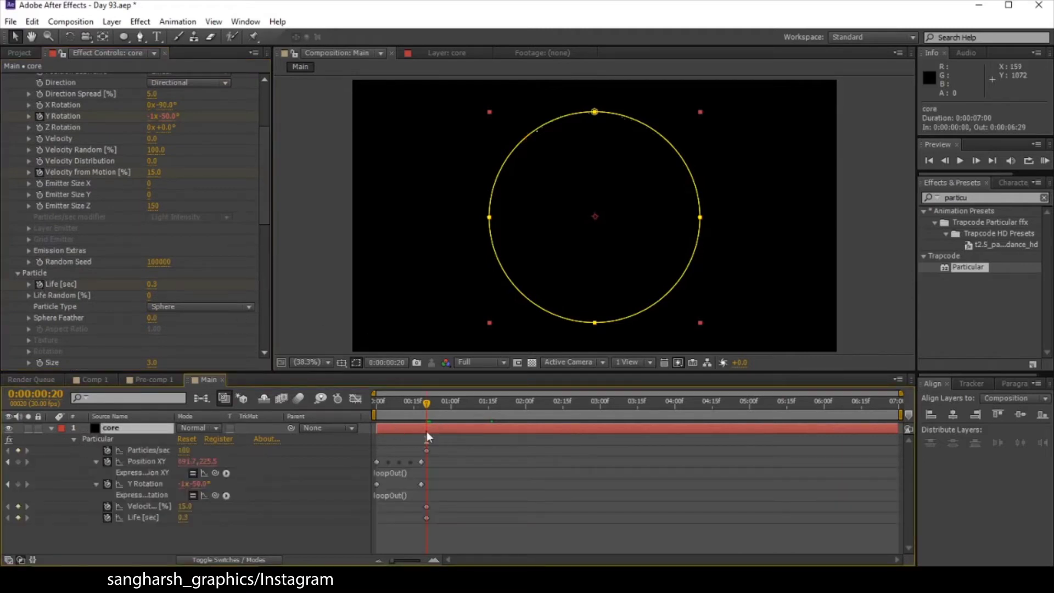
- Set the Particles/sec keyframe at 0:00:00:20 to 15000
drag(432, 413, 440, 415)
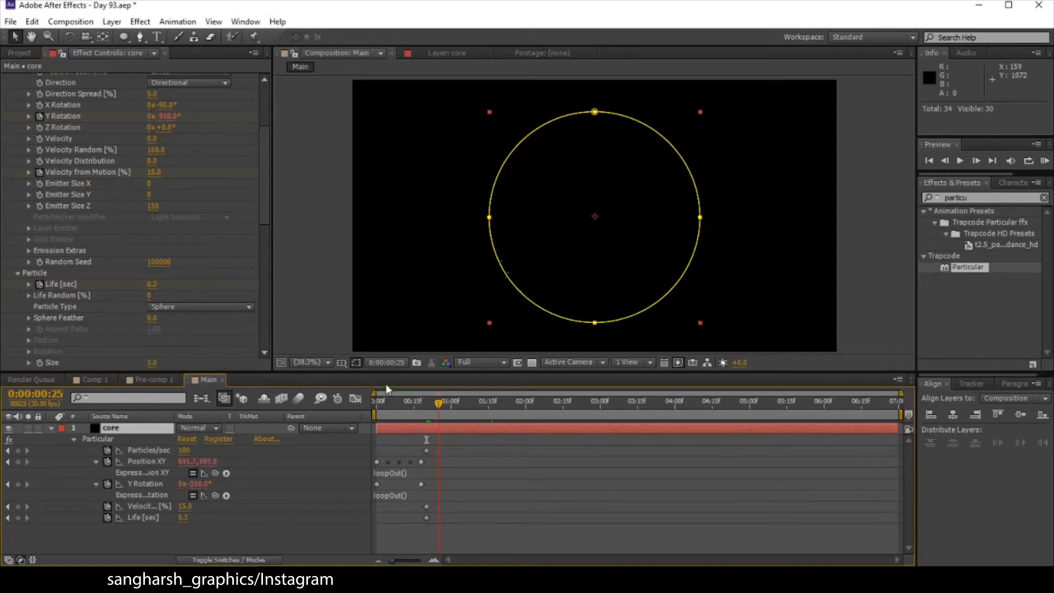
scroll(90, 224, up, 5)
drag(434, 415, 426, 407)
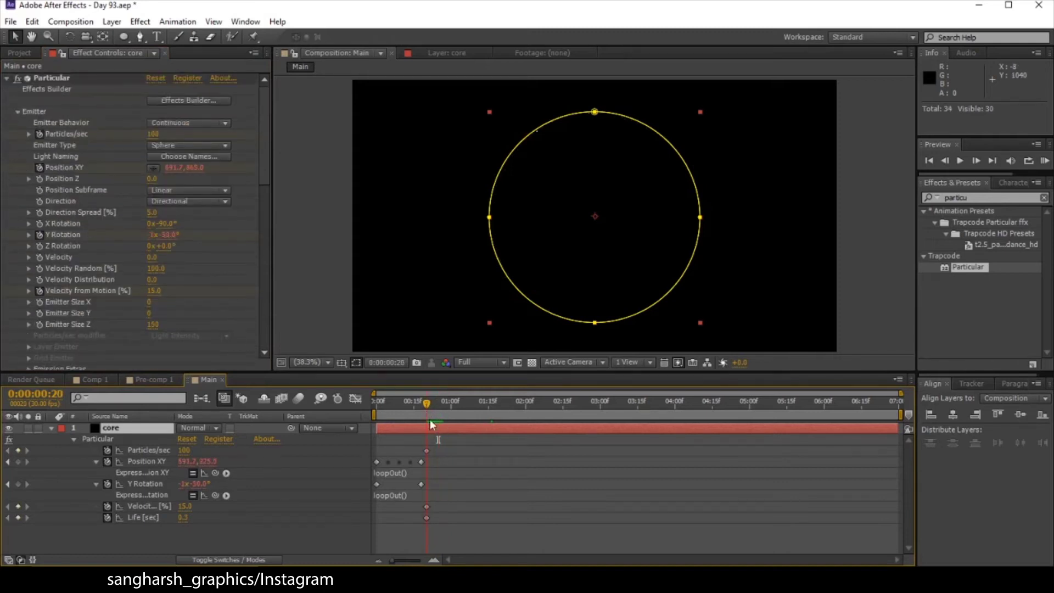
click(153, 134)
text(1500)
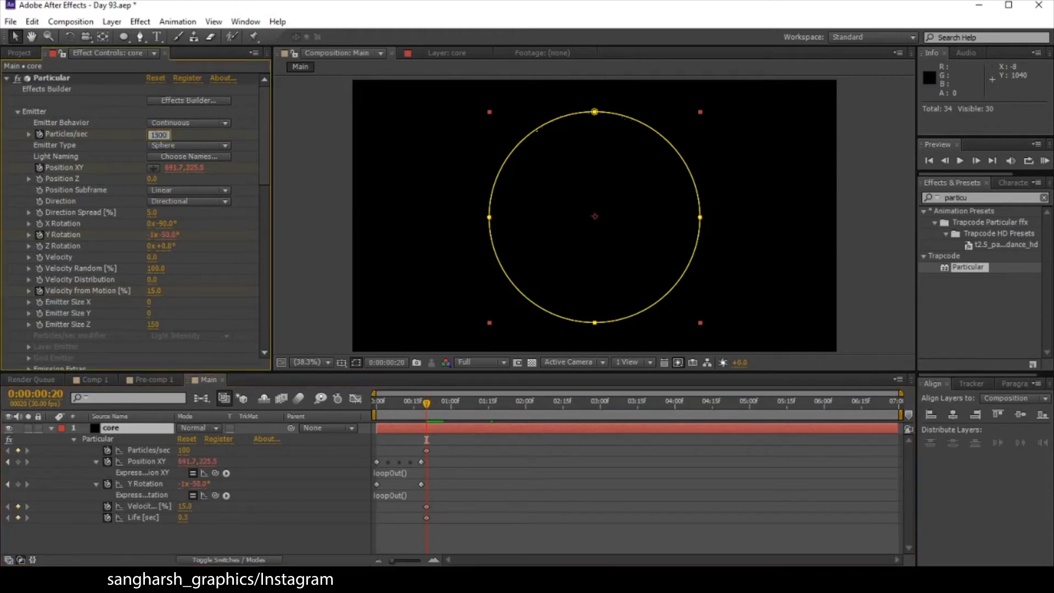
text(0)
key(Return)
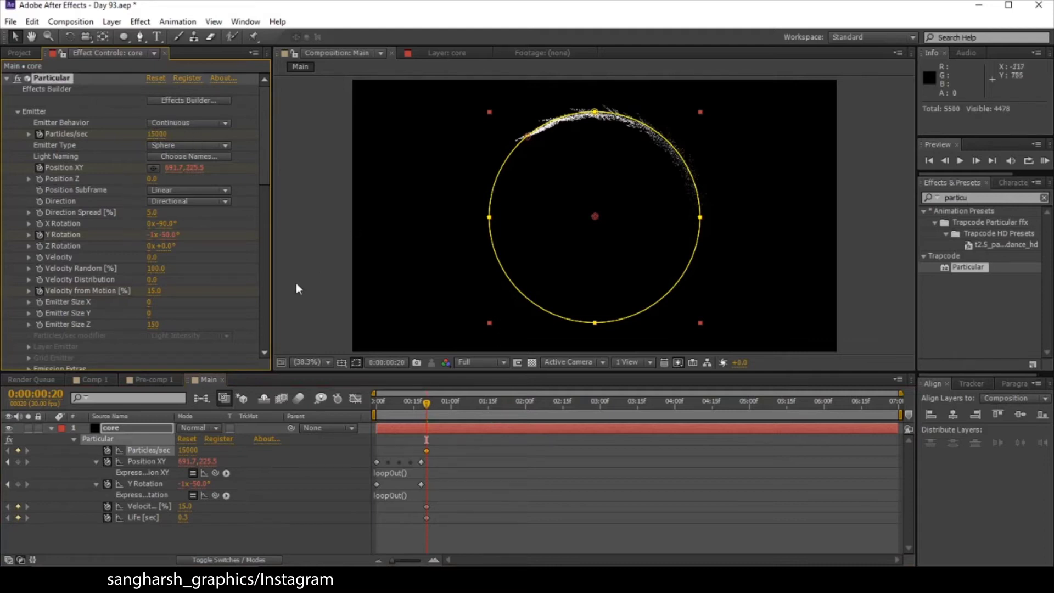
- At 0:00:00:26, set Particles/sec to 30000 and Velocity from Motion to 35%
click(442, 411)
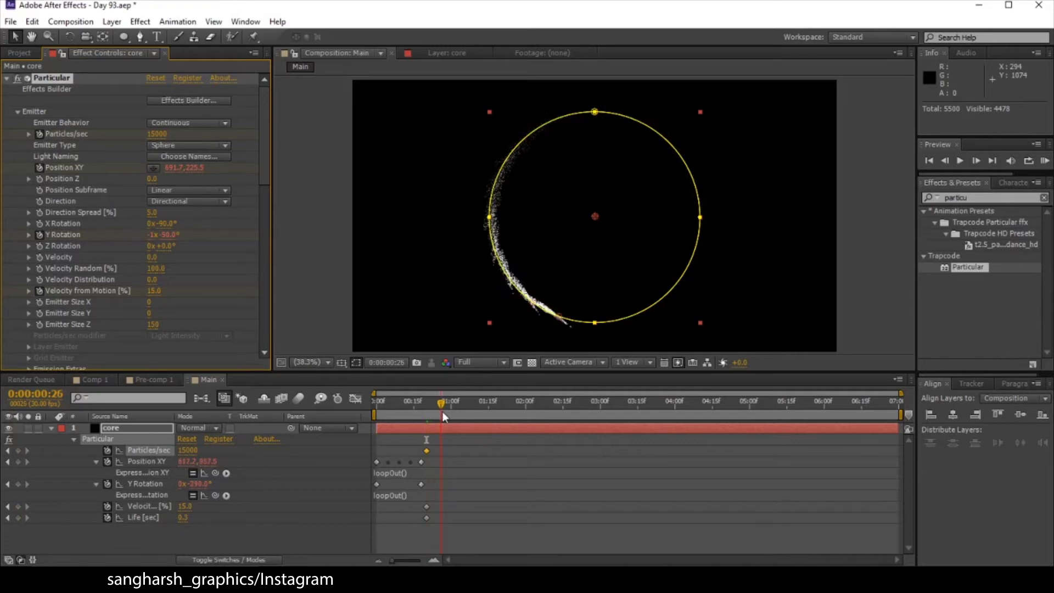
click(156, 134)
text(30000)
key(Return)
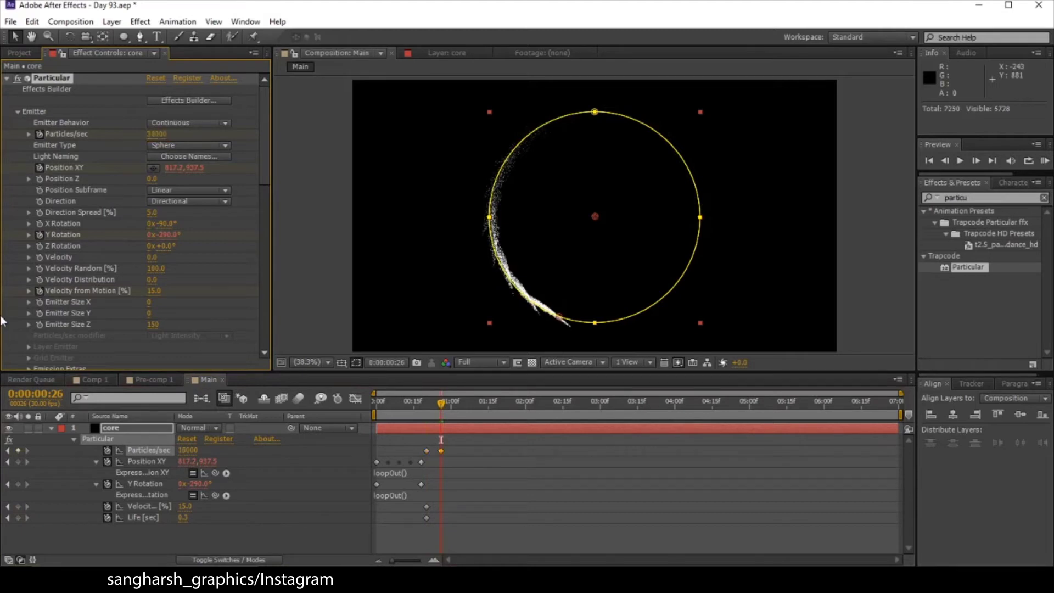
click(154, 291)
text(35)
key(Return)
- Set the particle Life to 0.4 seconds at 0:00:00:26
scroll(160, 235, down, 4)
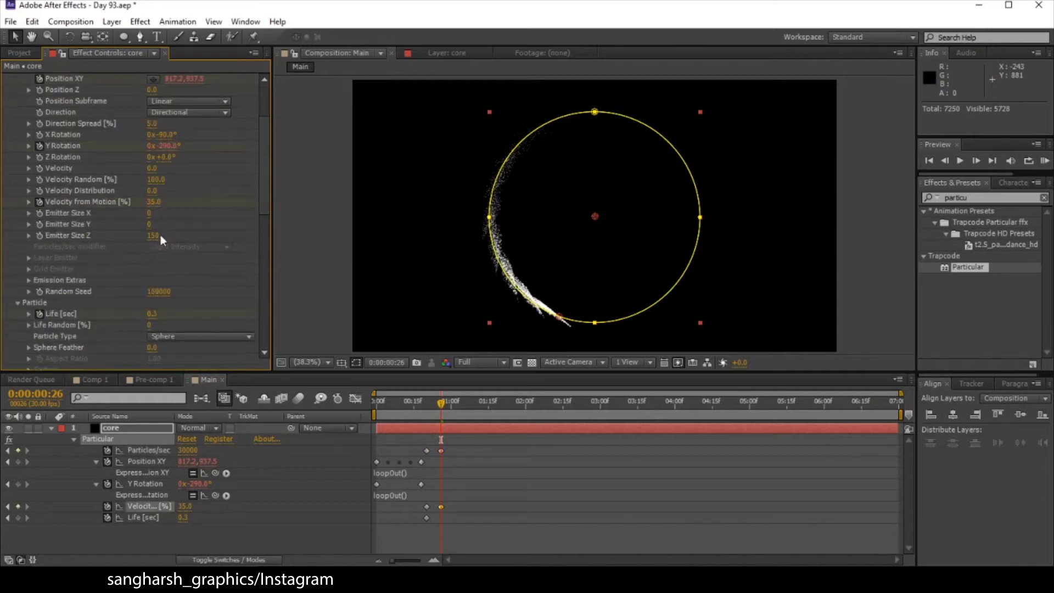
click(151, 284)
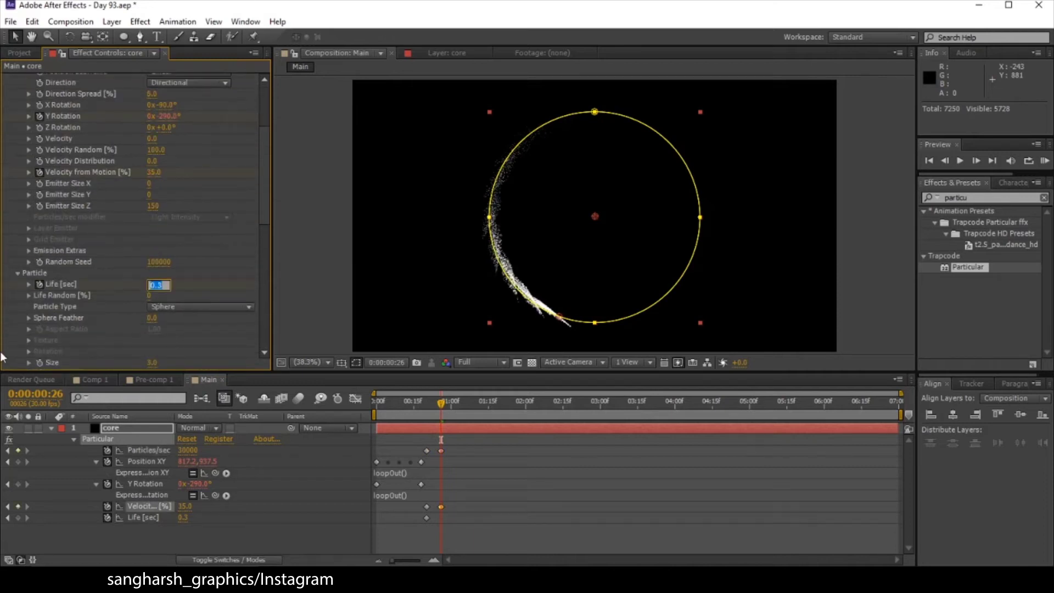
key(BackSpace)
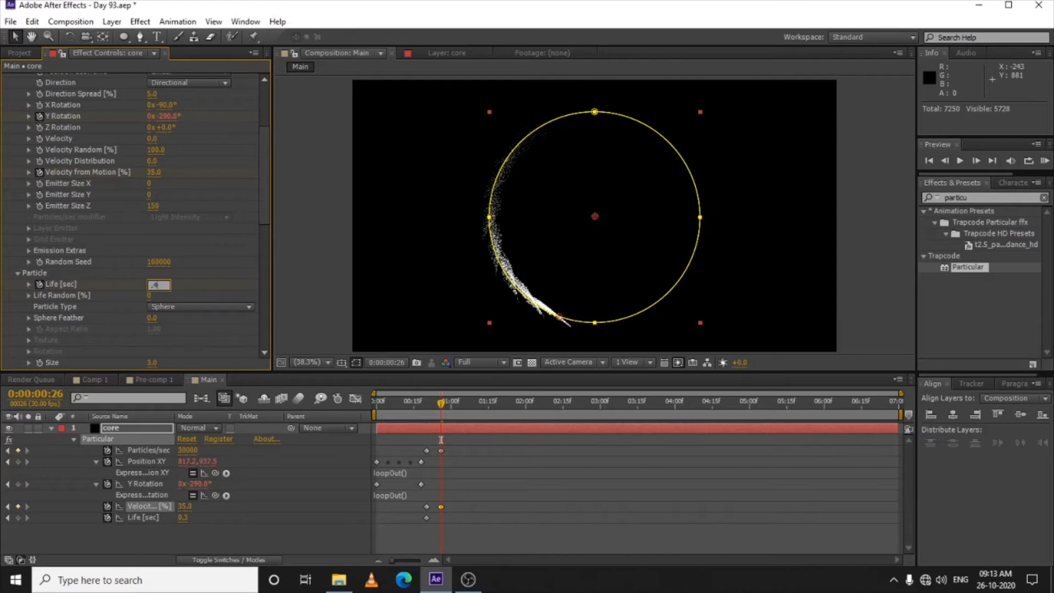
text(.4)
key(Return)
- Copy the Particles/sec, Velocity from Motion and Life keyframes from 0:00:00:20 to 0:00:01:16 on the core layer
drag(433, 403, 493, 420)
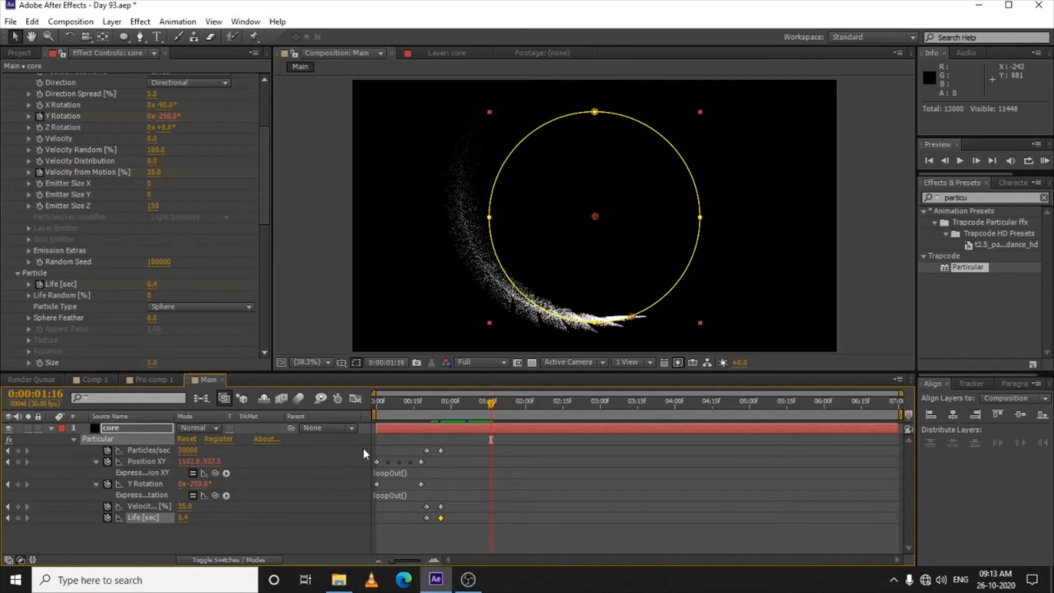
drag(432, 441, 426, 534)
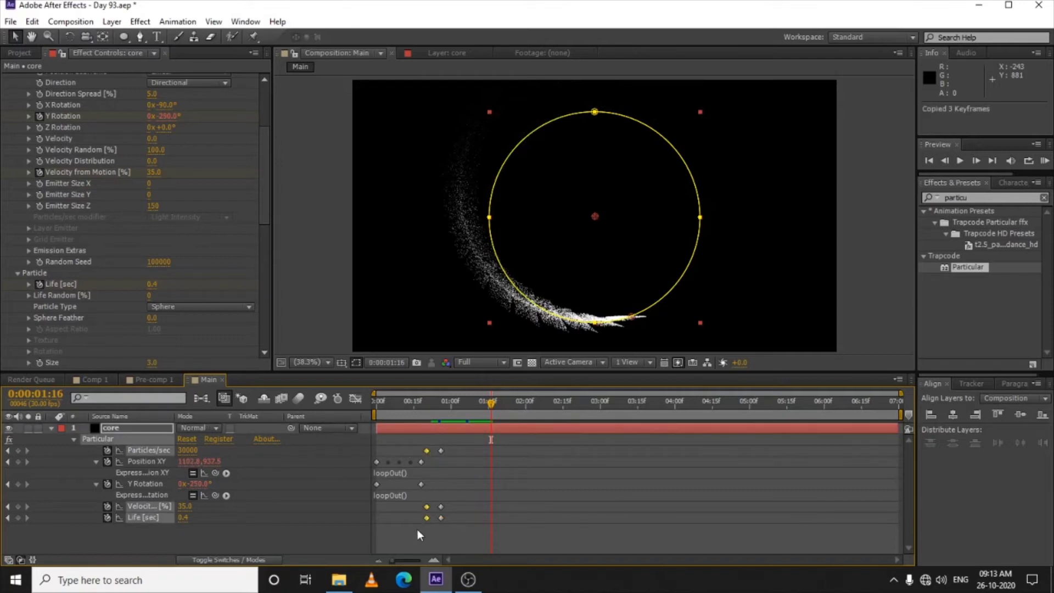
key(ctrl+c)
key(ctrl+v)
- Scrub through the composition and play a RAM preview of the particle animation
drag(440, 400, 714, 444)
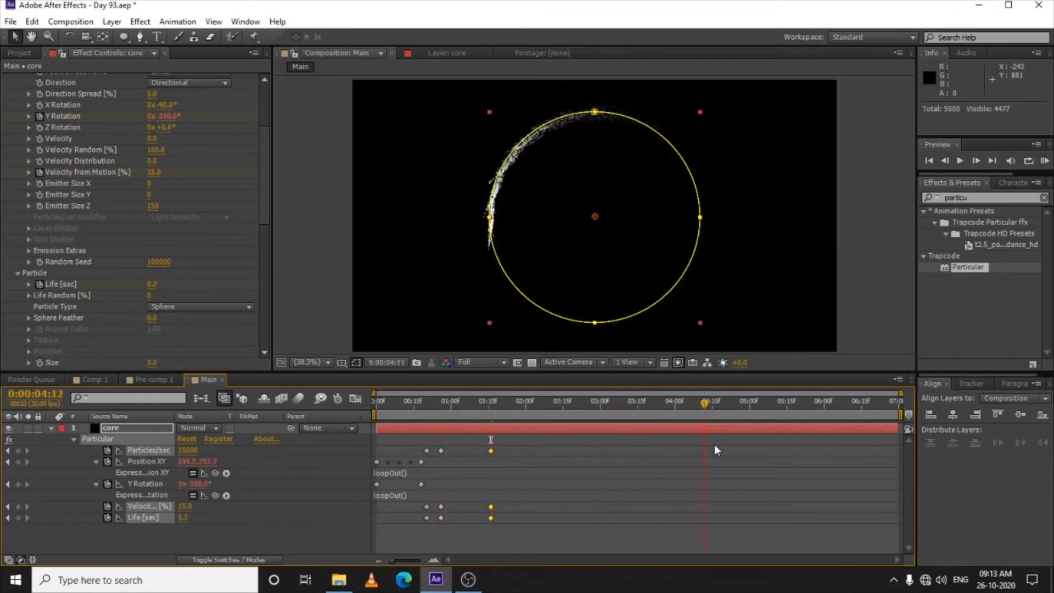
drag(421, 416, 546, 425)
key(KP_0)
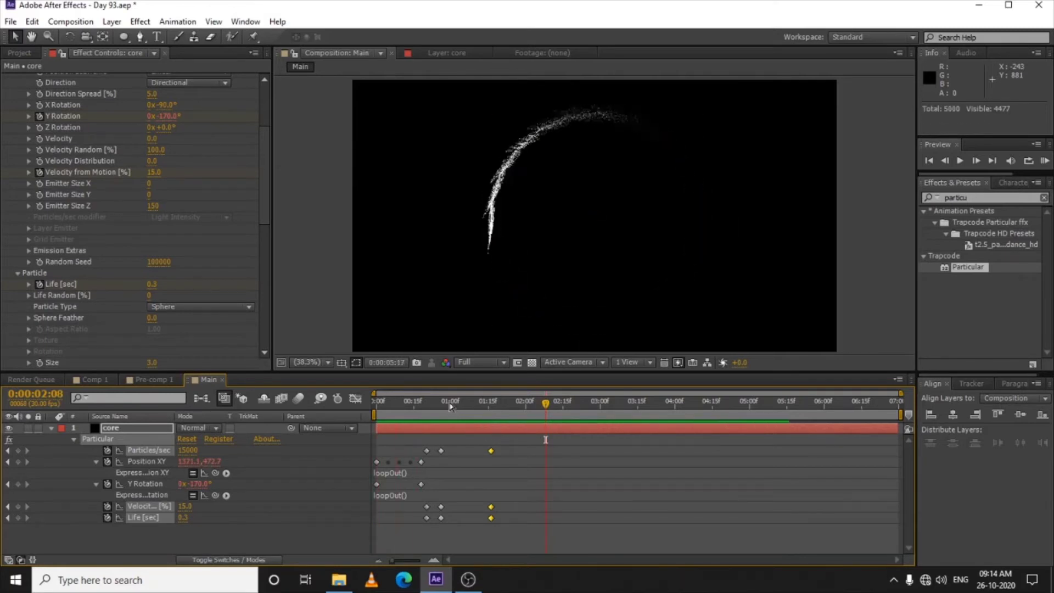
key(space)
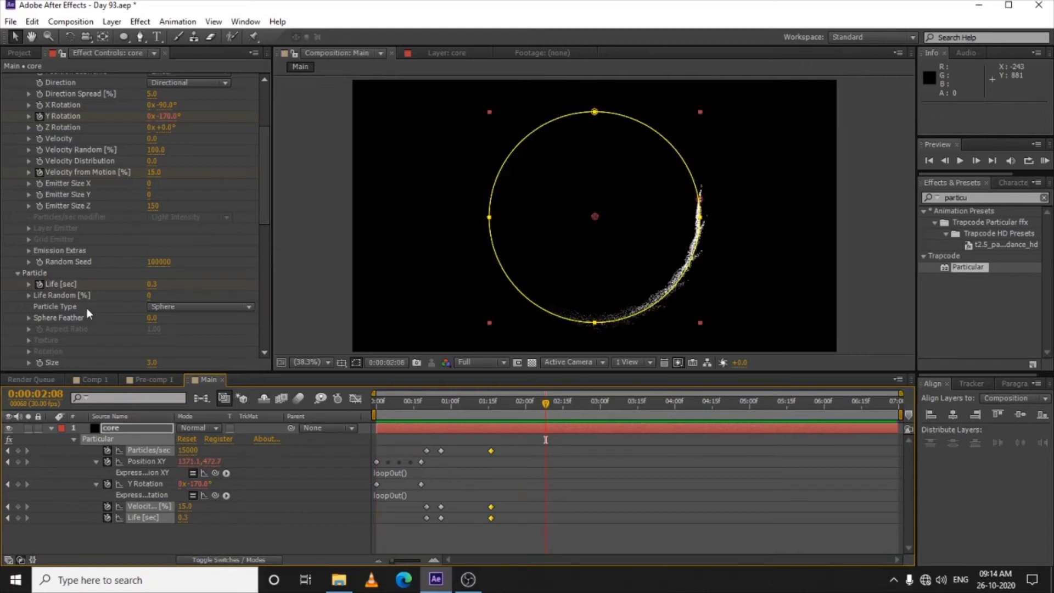
- In Particular's Physics settings, set Gravity to 500 and change the Physics Model to Bounce
scroll(86, 308, down, 8)
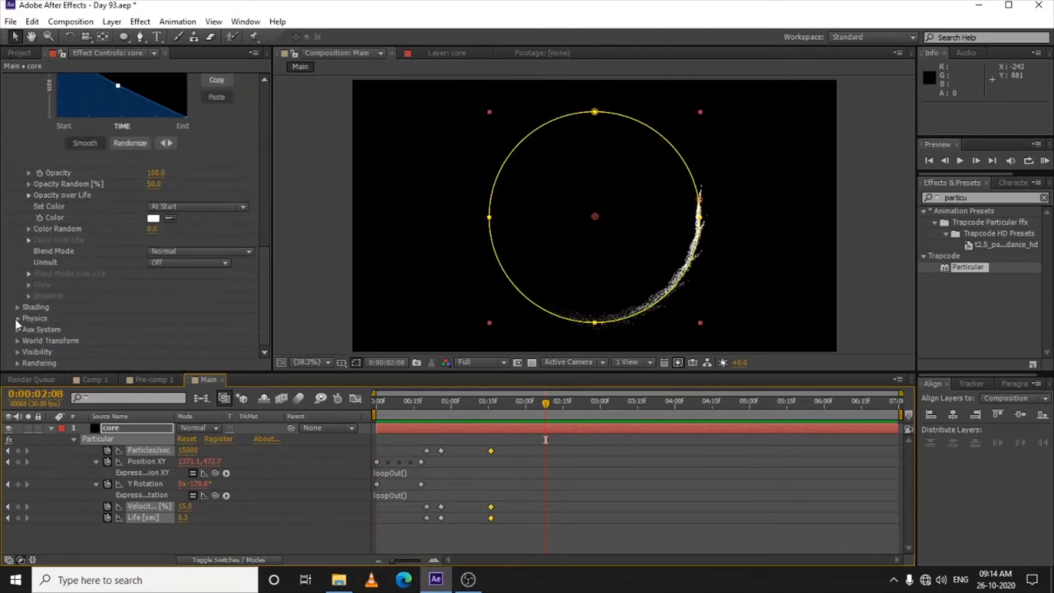
click(17, 318)
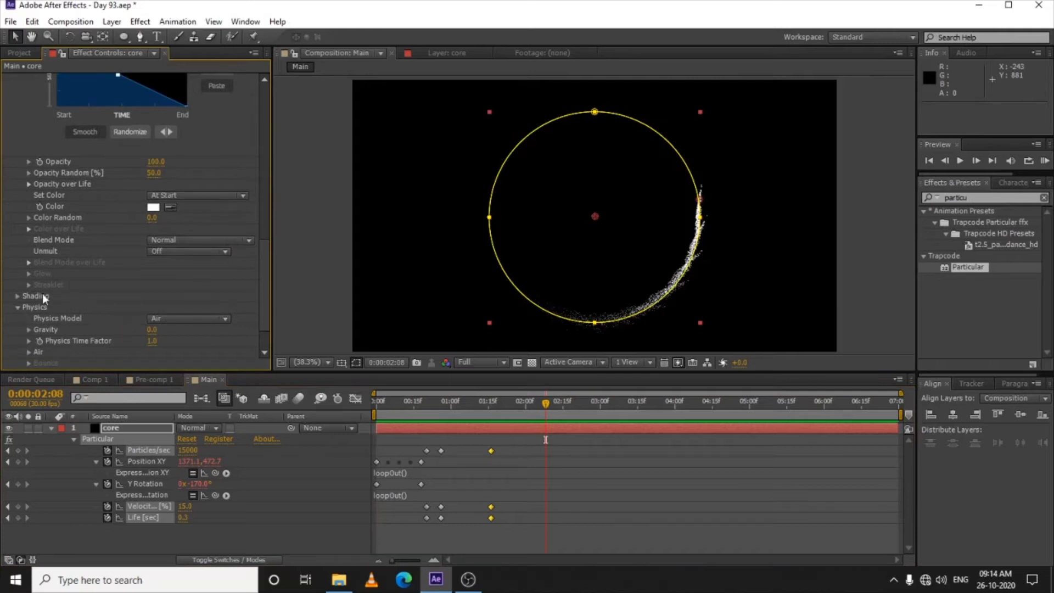
scroll(112, 318, down, 1)
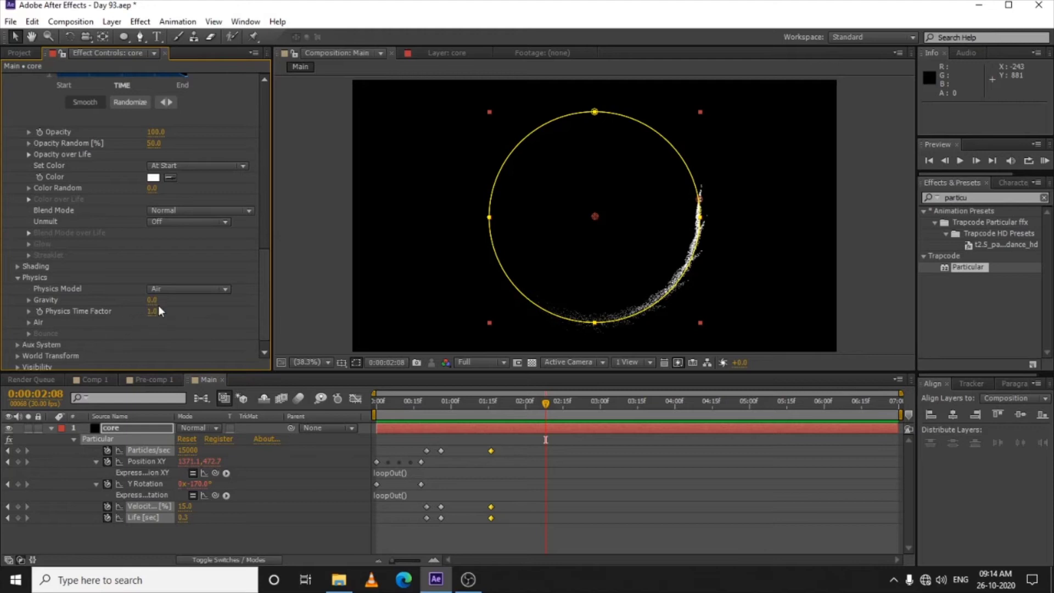
click(152, 300)
text(500)
key(Return)
click(165, 288)
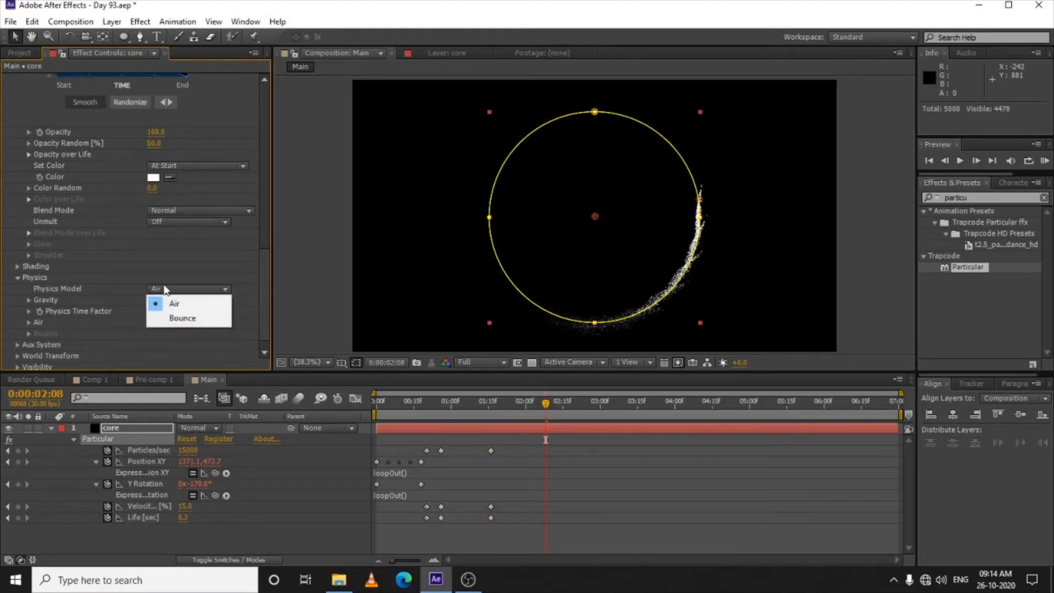
click(181, 318)
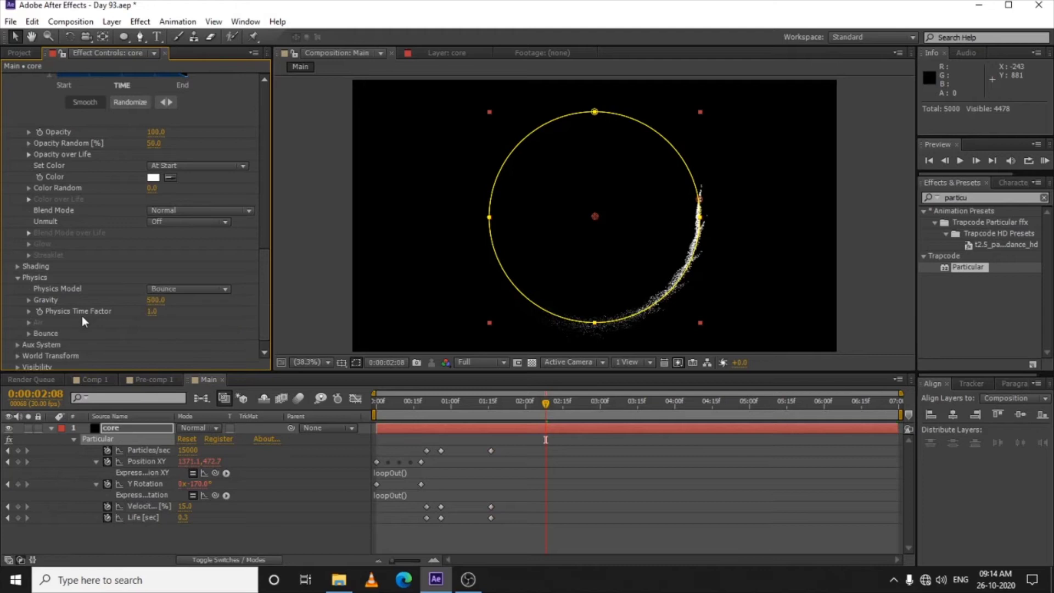
- Set the Bounce physics Collision Event to Kill
click(28, 334)
scroll(185, 291, down, 2)
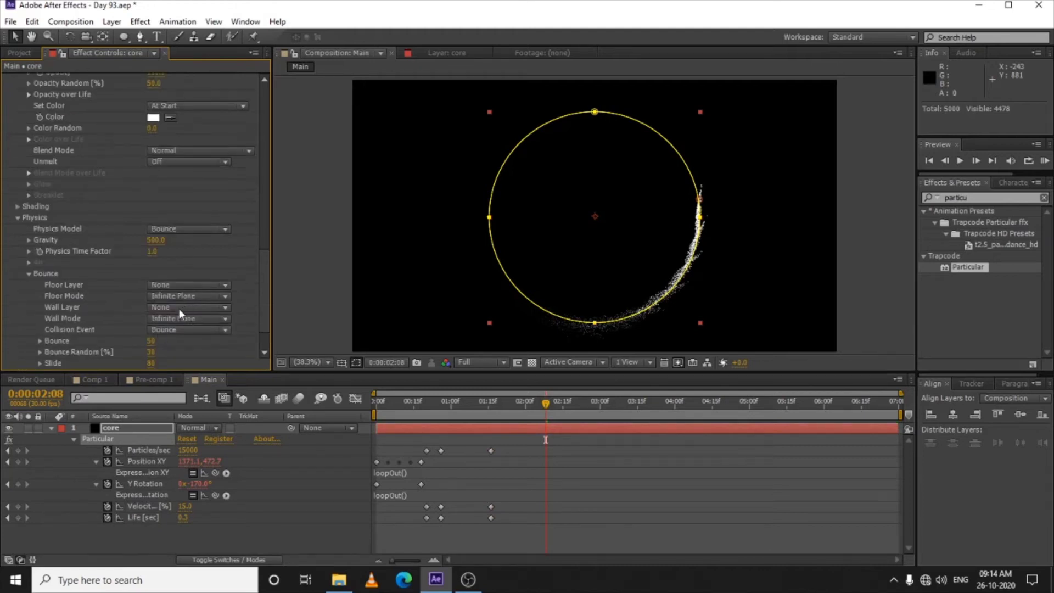
scroll(177, 312, down, 1)
click(163, 303)
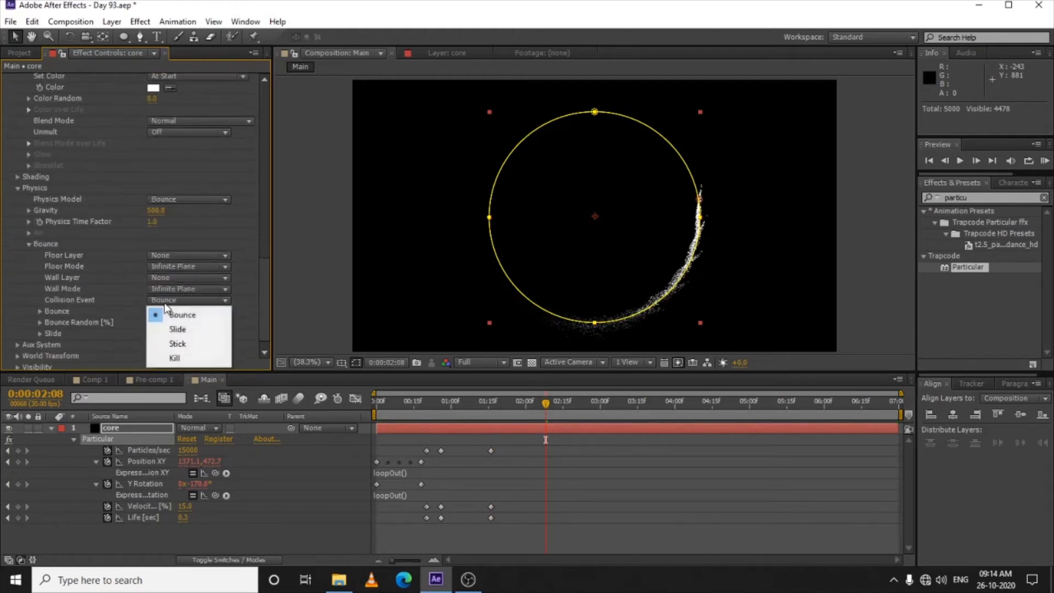
click(174, 357)
- Create a white (FFFFFF) solid layer named floor in the Main composition
right_click(167, 545)
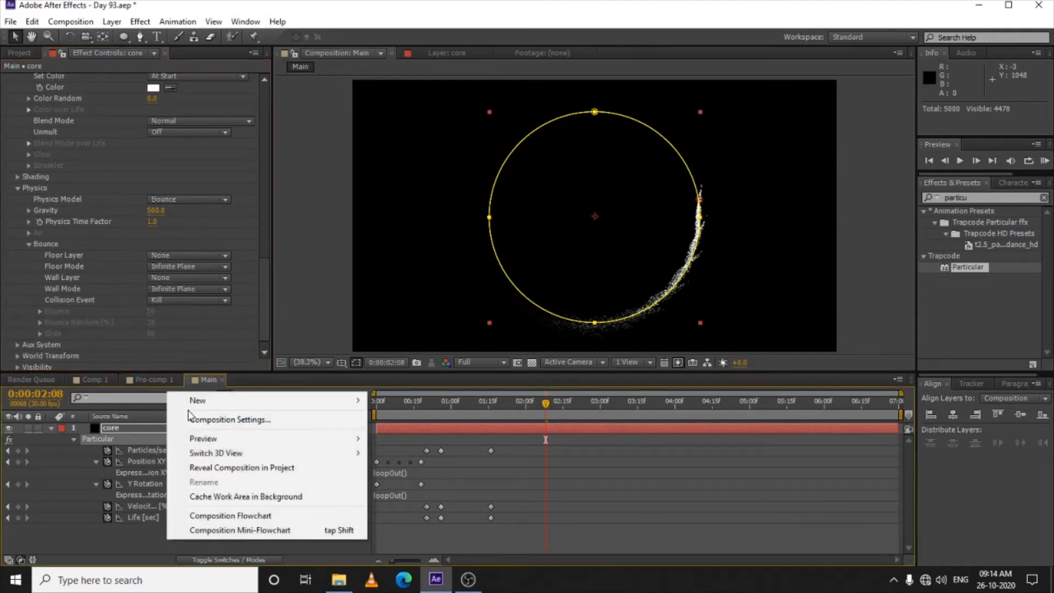
mouse_move(357, 400)
click(415, 438)
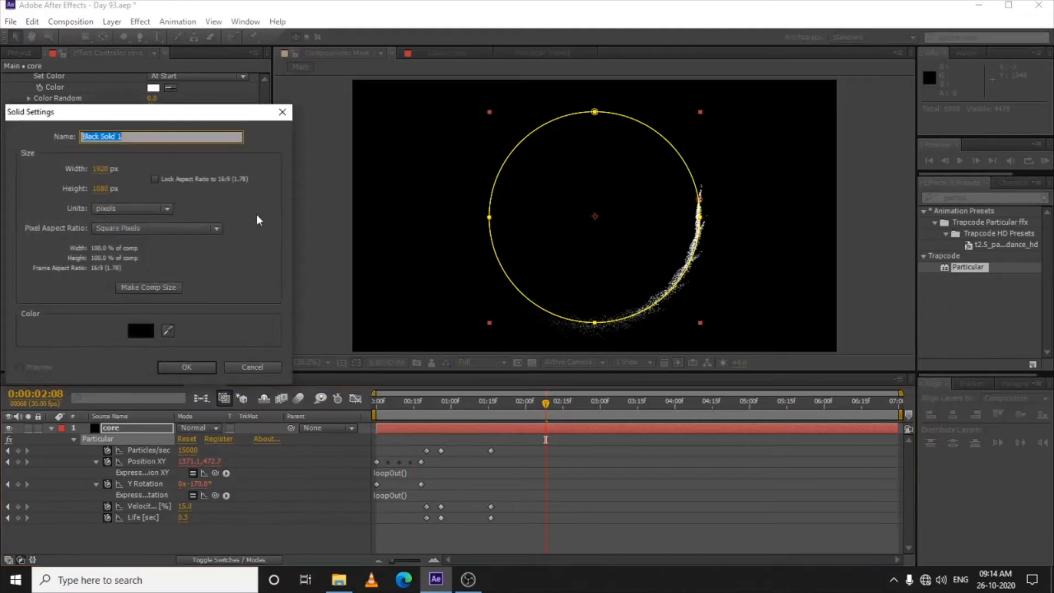
text(floor)
click(140, 330)
drag(741, 418, 501, 212)
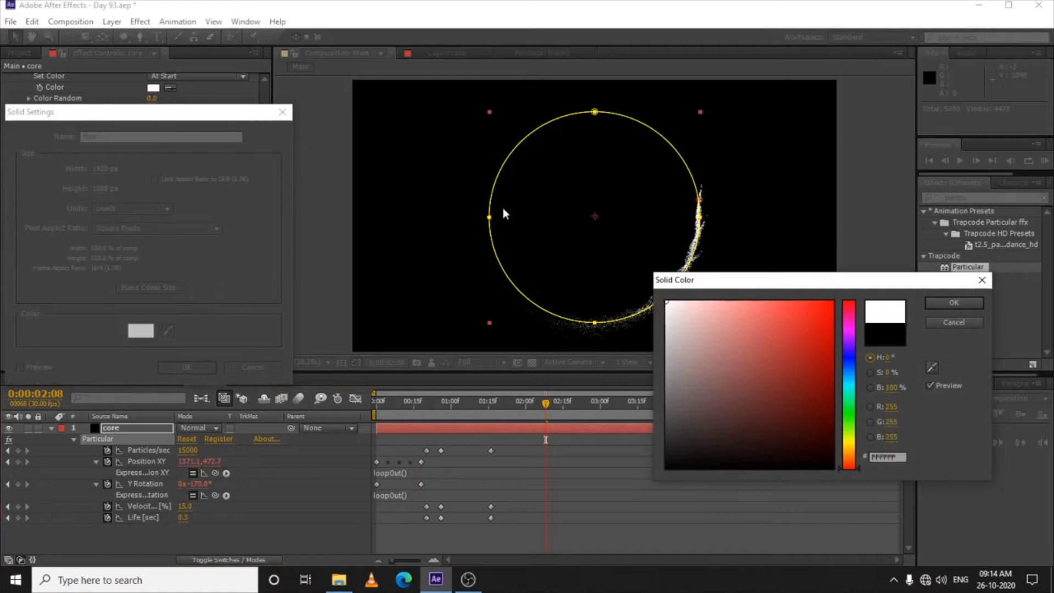
click(928, 304)
click(171, 368)
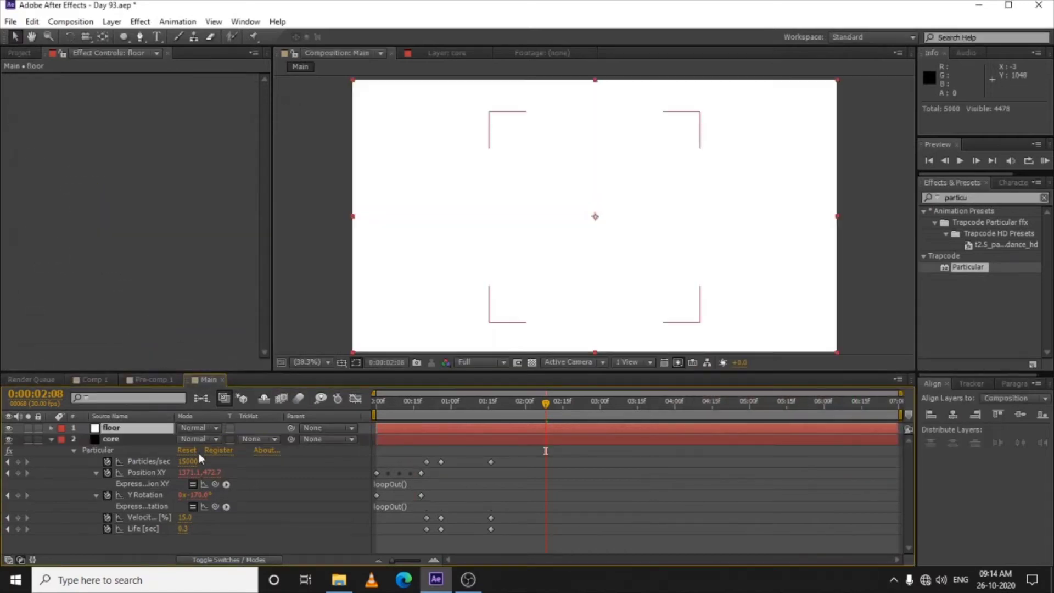
- Make the floor layer 3D, rotate it flat about its X axis and move it down to Y position 1020
click(262, 558)
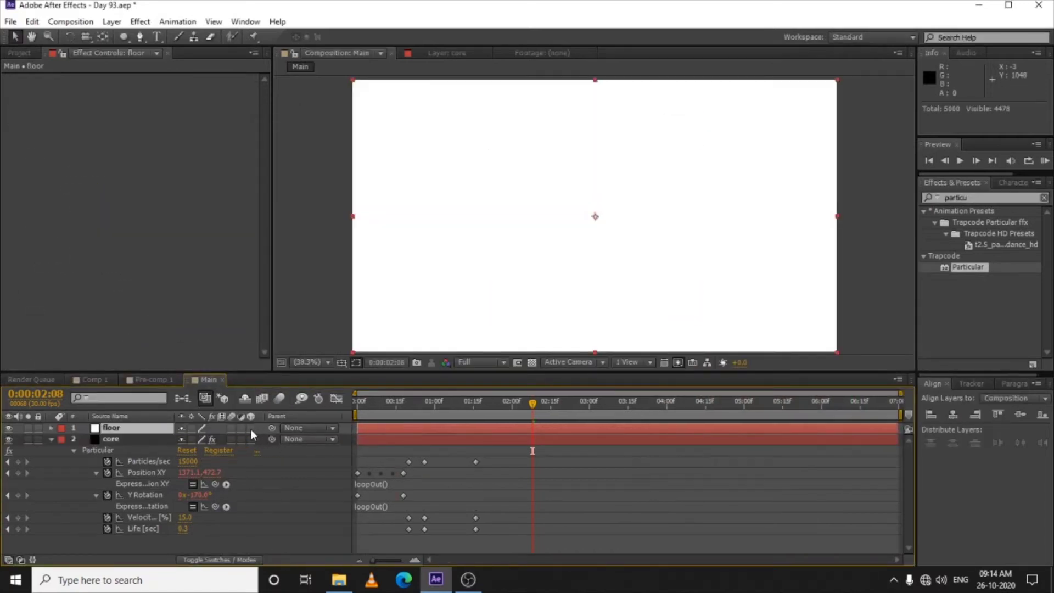
click(251, 428)
key(w)
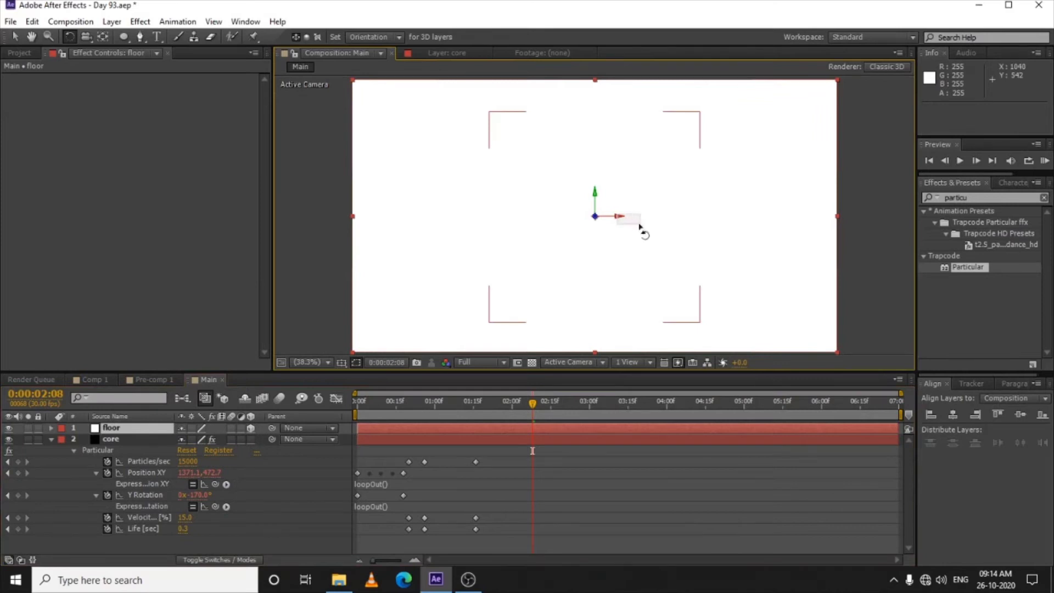
drag(642, 229, 530, 275)
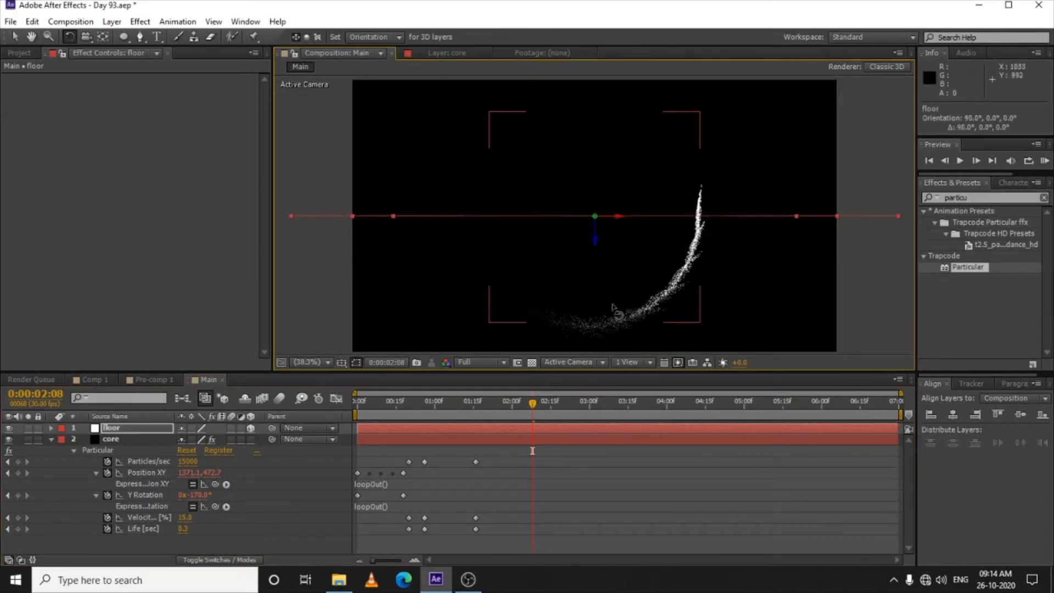
key(ctrl+z)
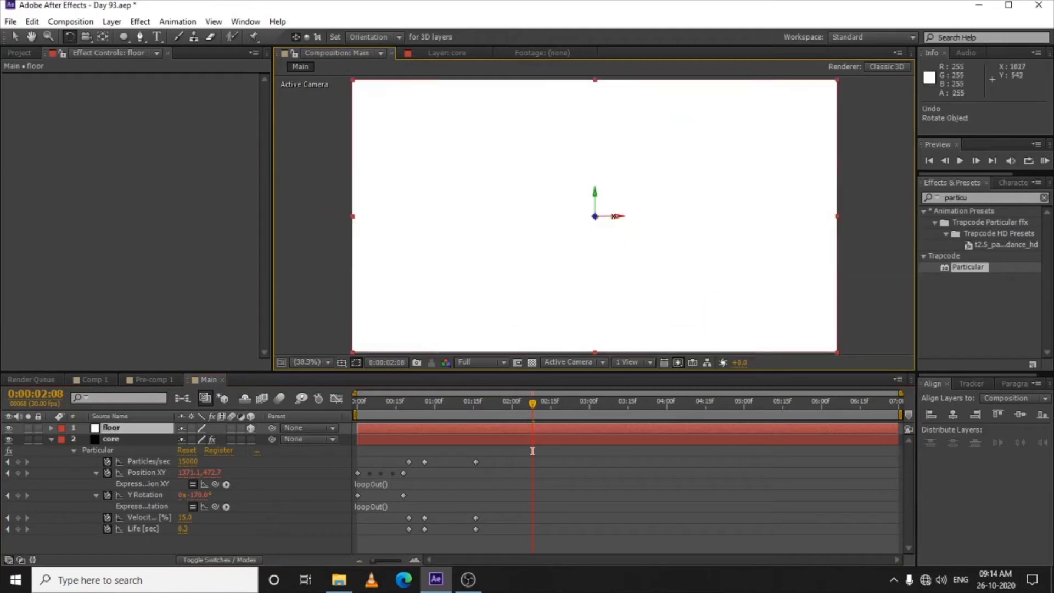
drag(618, 215, 581, 315)
key(v)
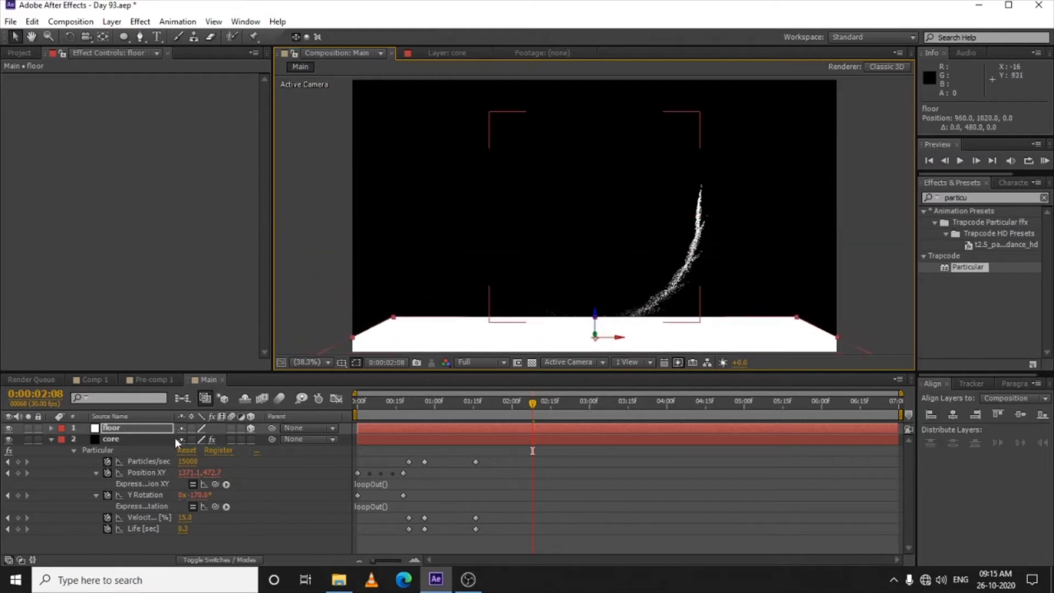
- Assign the floor solid as the Bounce Floor Layer in the core layer's Particular effect and hide the floor solid
click(113, 430)
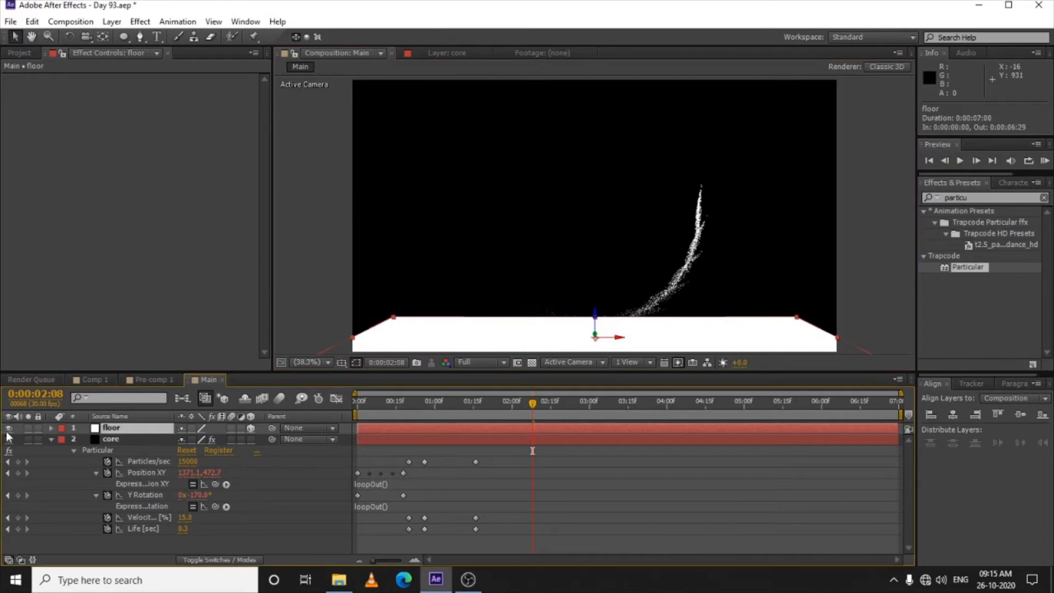
click(115, 439)
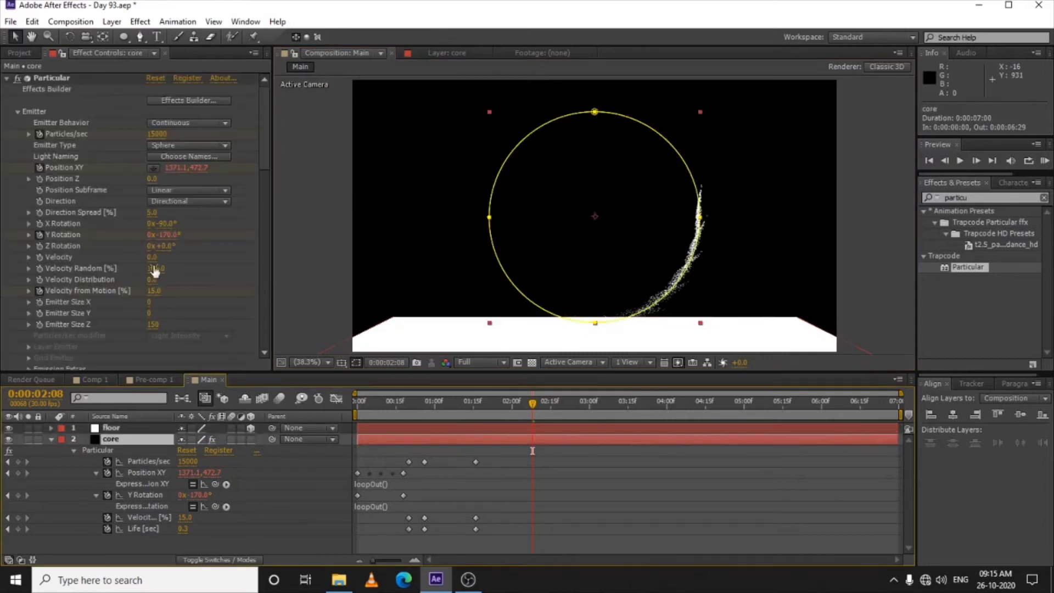
scroll(157, 289, down, 10)
scroll(181, 293, down, 8)
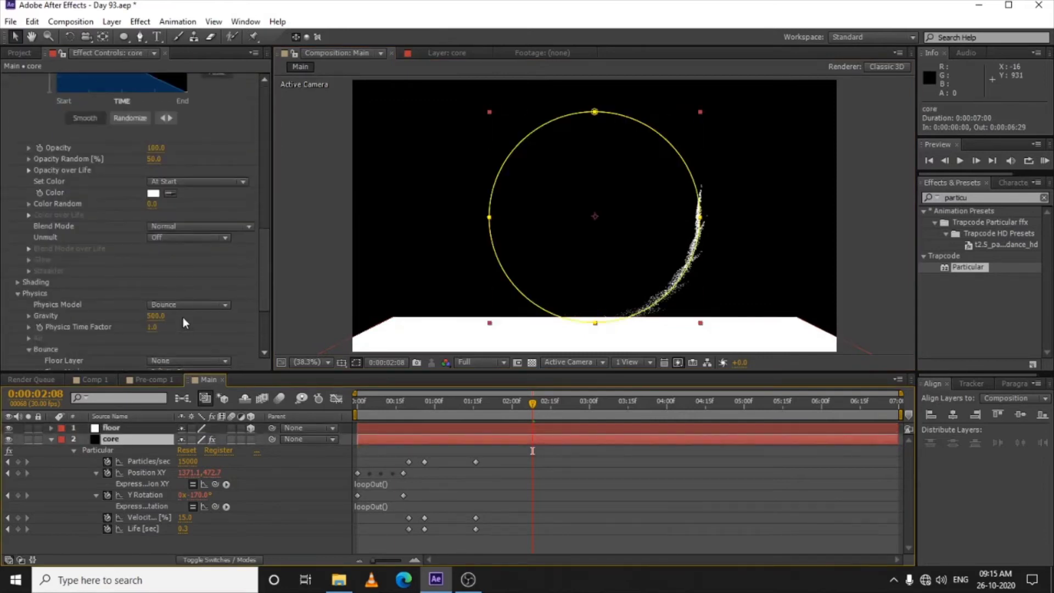
click(173, 302)
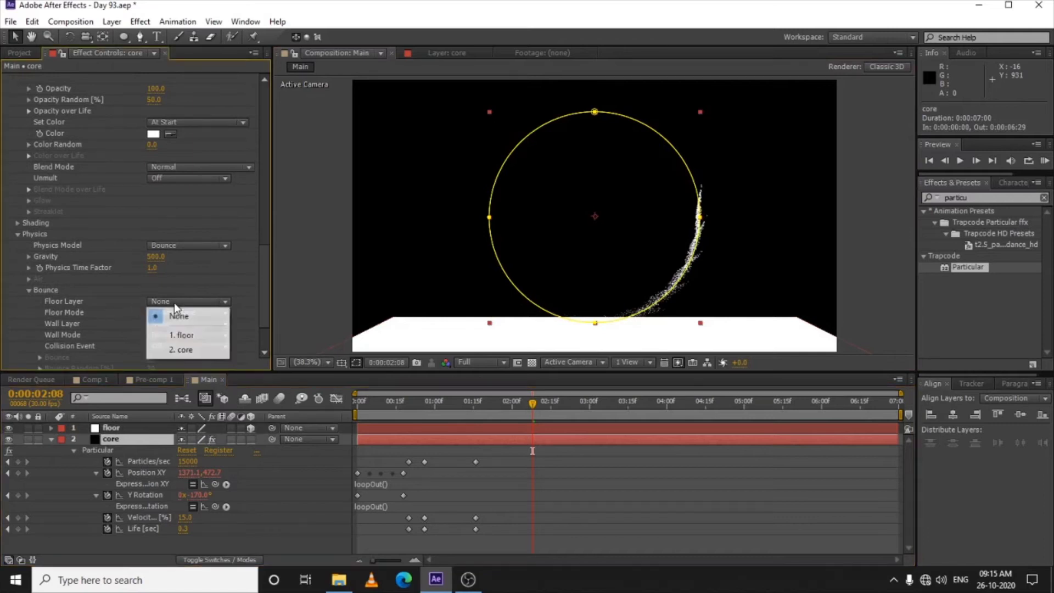
click(177, 332)
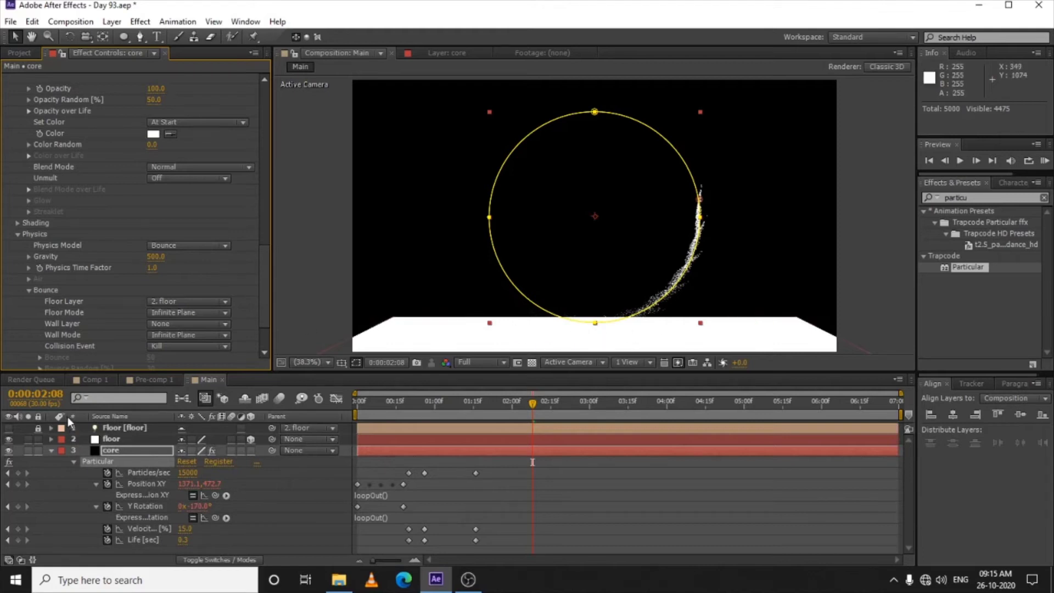
click(8, 439)
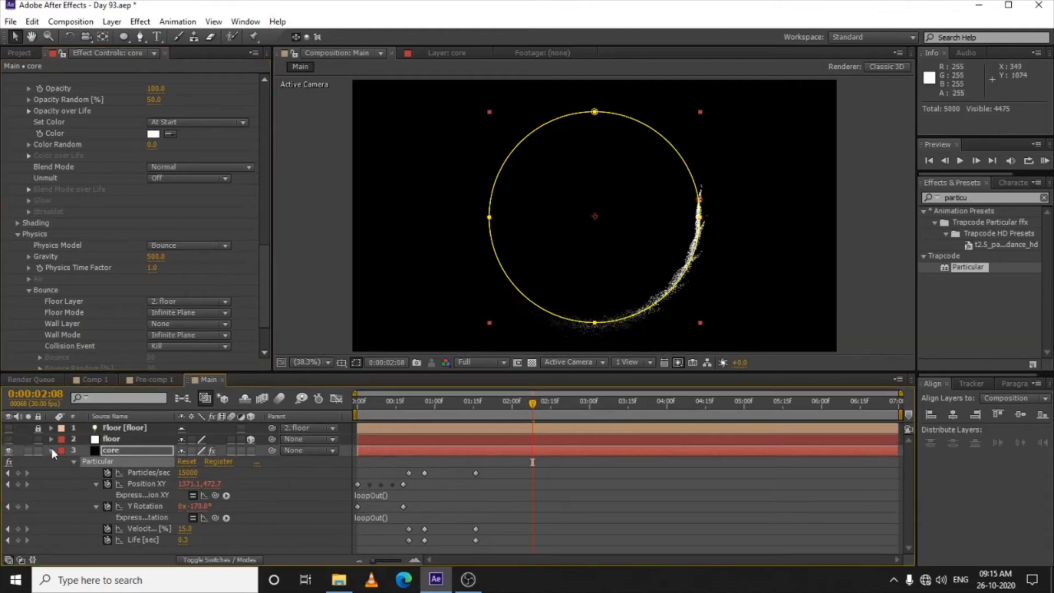
- Collapse the core layer's properties and duplicate the layer
click(122, 448)
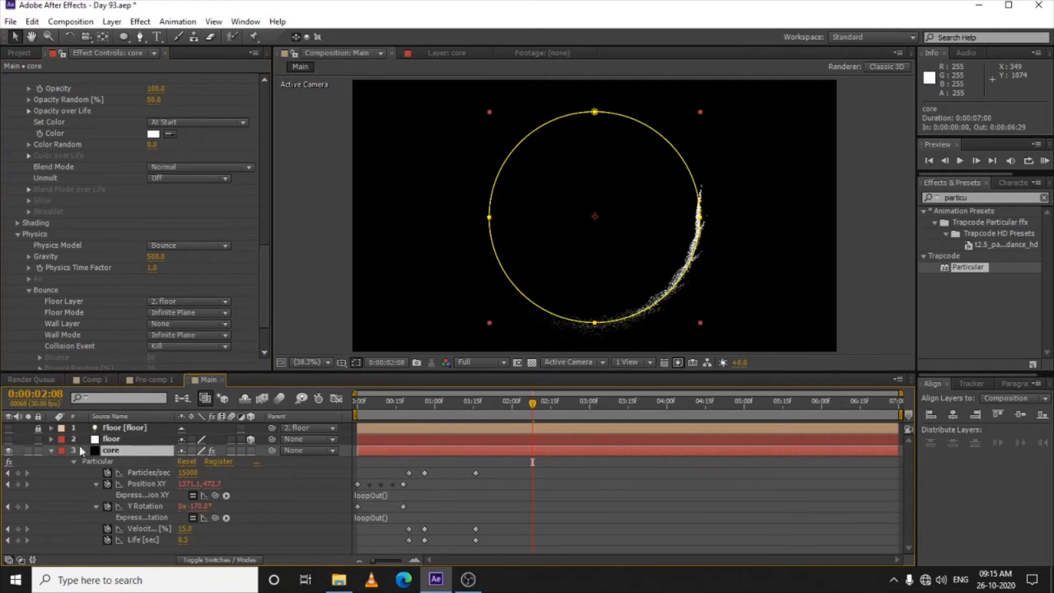
click(51, 450)
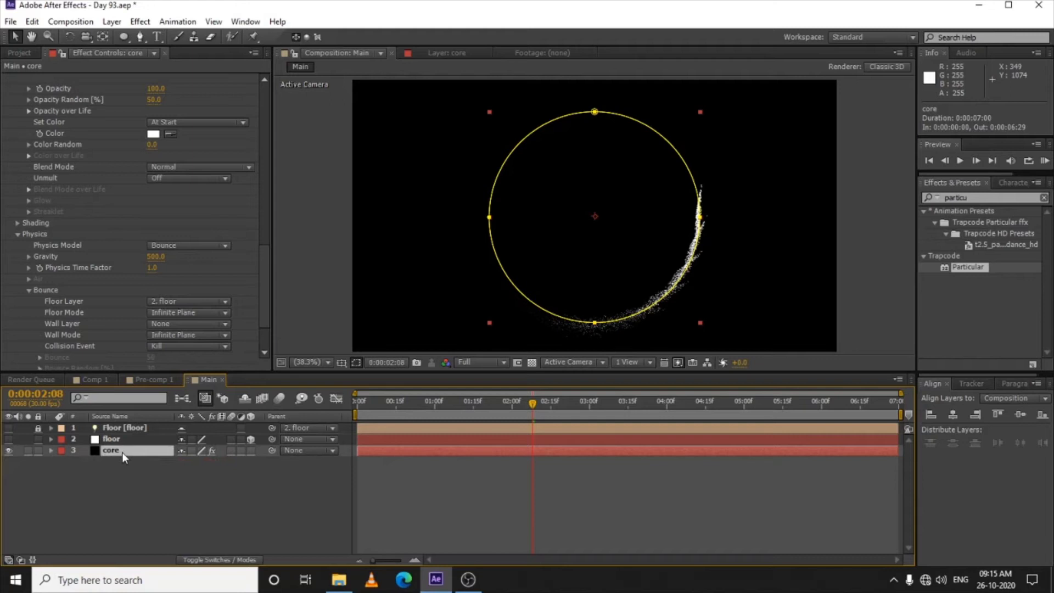
key(ctrl+d)
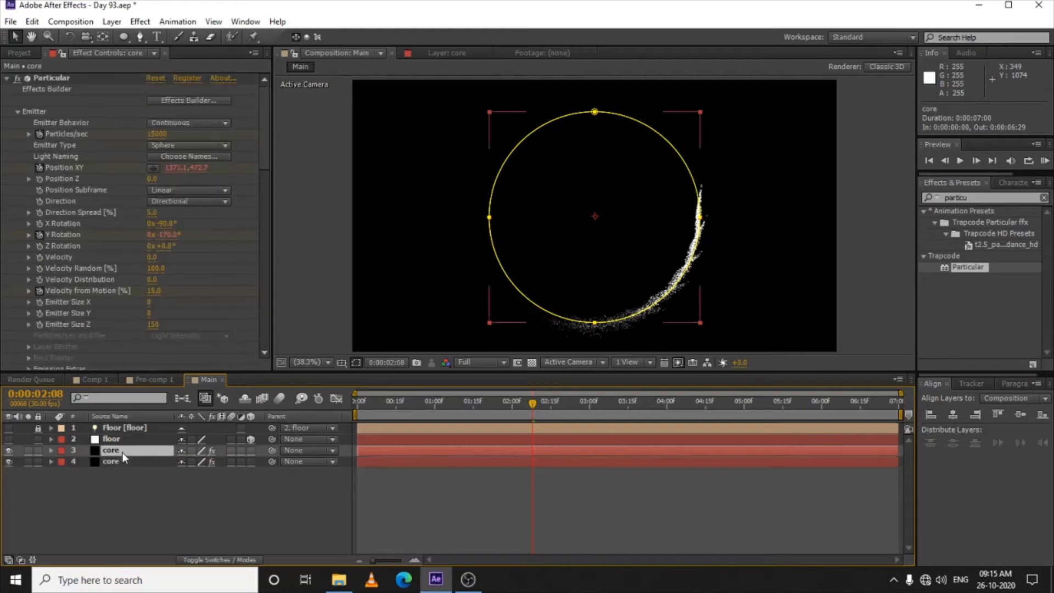
- Reveal the keyframed properties of both core layers and move the playhead to 0:00:00:19
shift+click(387, 459)
key(u)
click(407, 405)
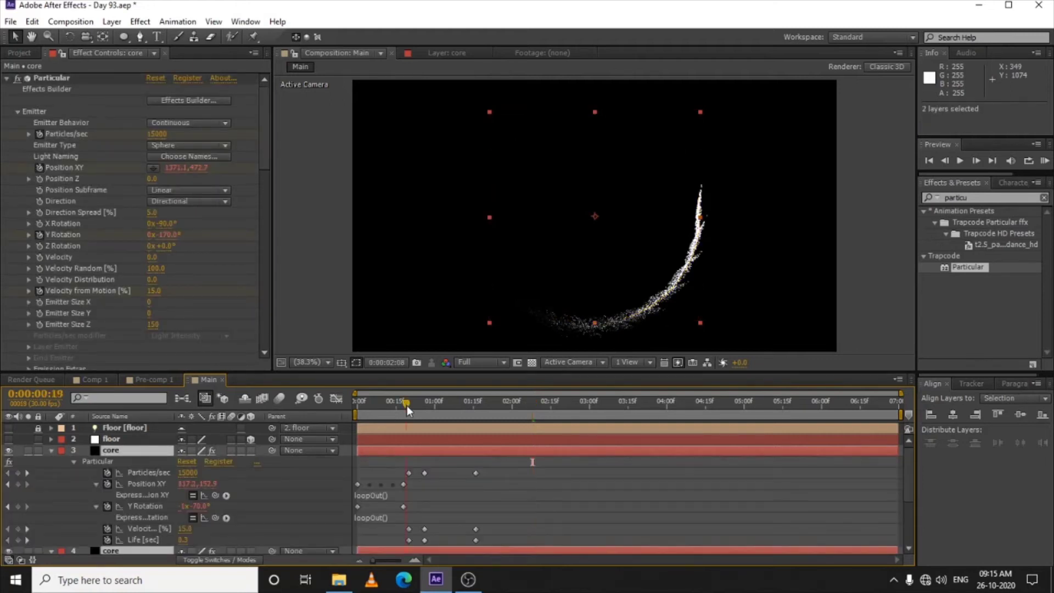
scroll(430, 494, down, 5)
scroll(427, 466, up, 3)
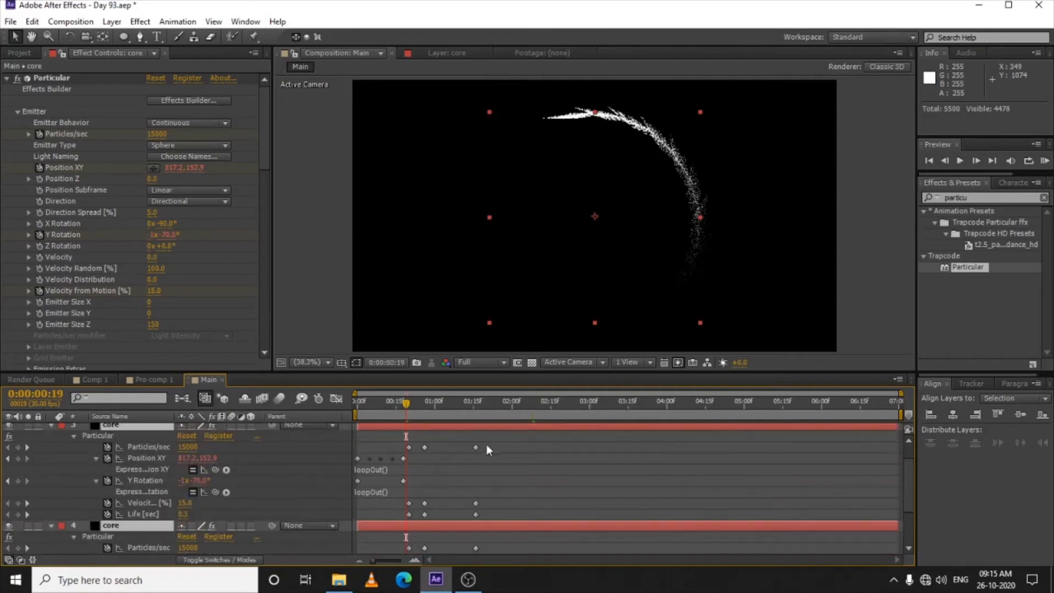
drag(440, 427, 448, 427)
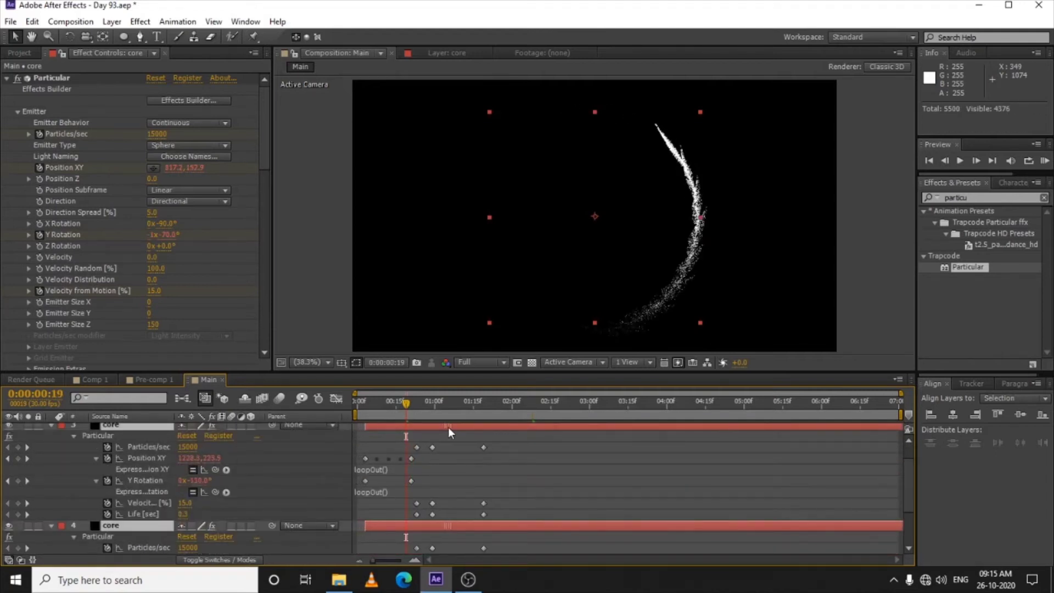
click(526, 465)
key(ctrl+z)
- Offset the upper core layer to start at 0:00:00:10 and align its Particles/sec, Velocity from Motion and Life keyframes with the last Position XY keyframe
drag(386, 427, 409, 430)
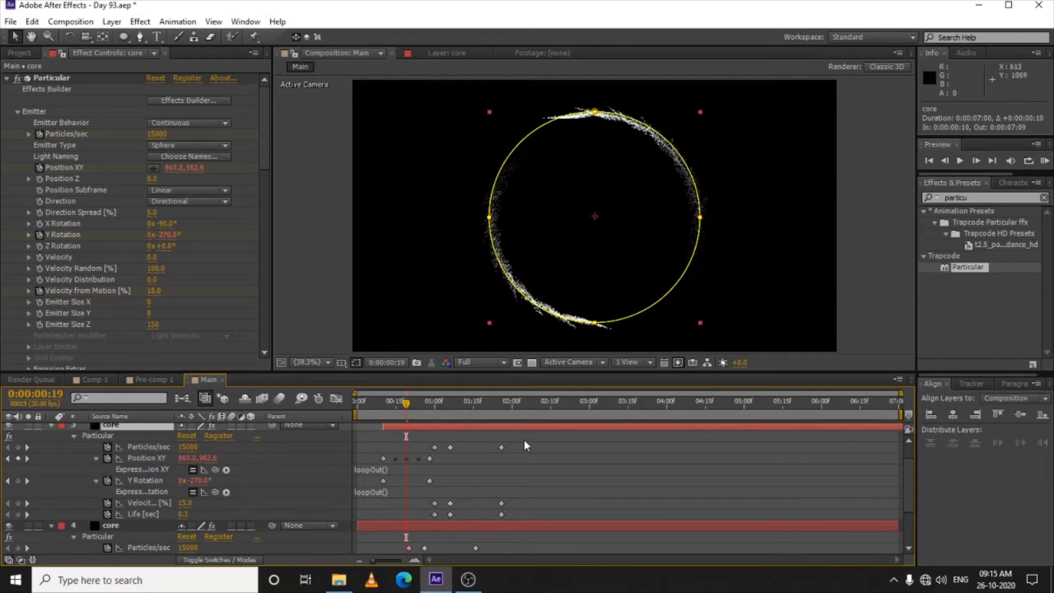
drag(524, 440, 429, 503)
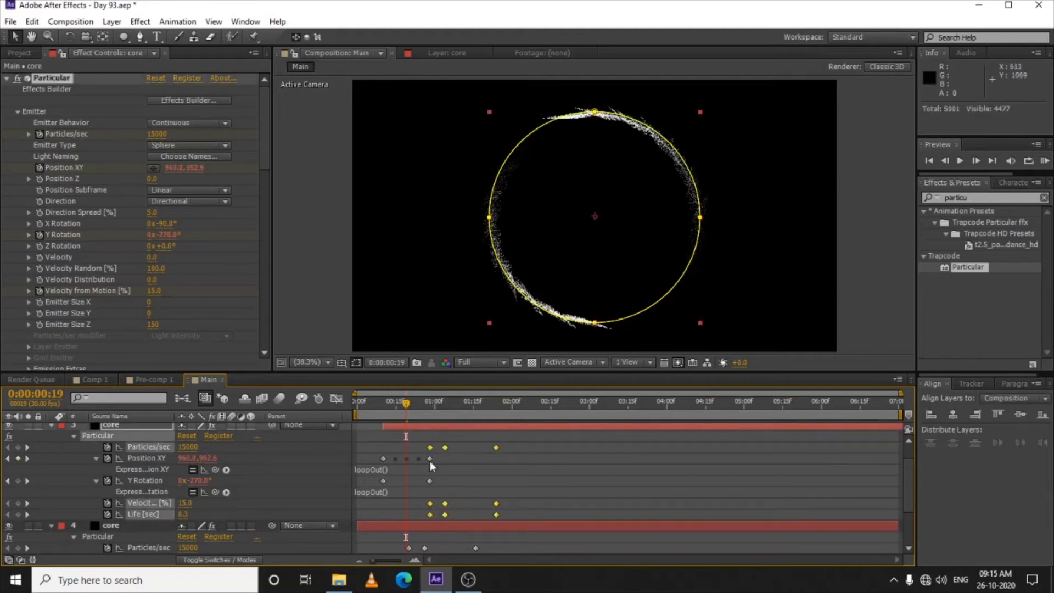
scroll(427, 470, down, 2)
scroll(422, 439, up, 2)
drag(422, 423, 425, 430)
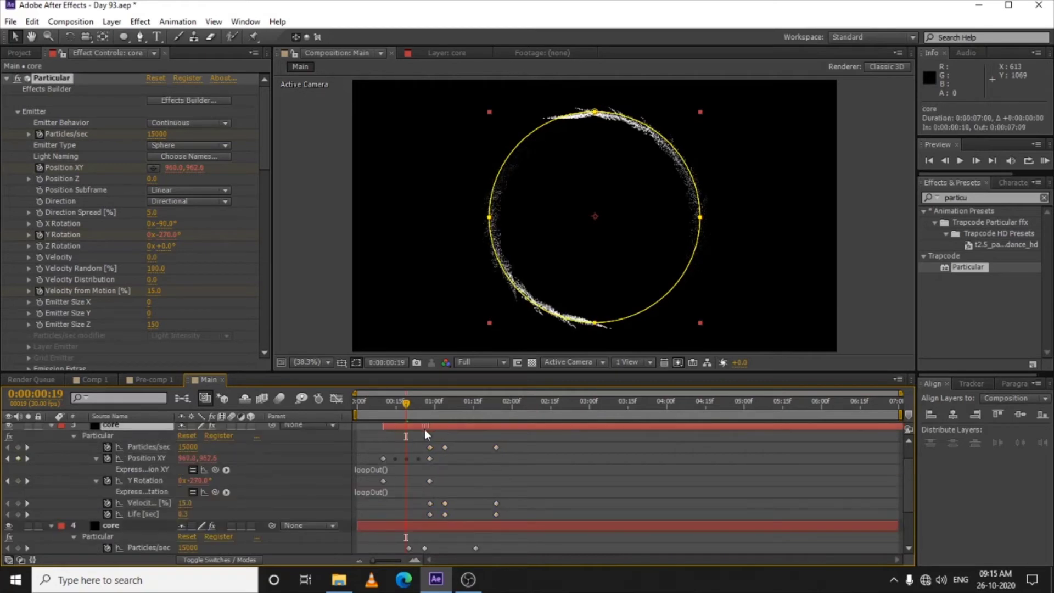
- Reposition the lower core layer's Particles/sec, Velocity from Motion and Life keyframes together, and collapse the core layers' properties
scroll(425, 439, down, 3)
drag(501, 476, 406, 551)
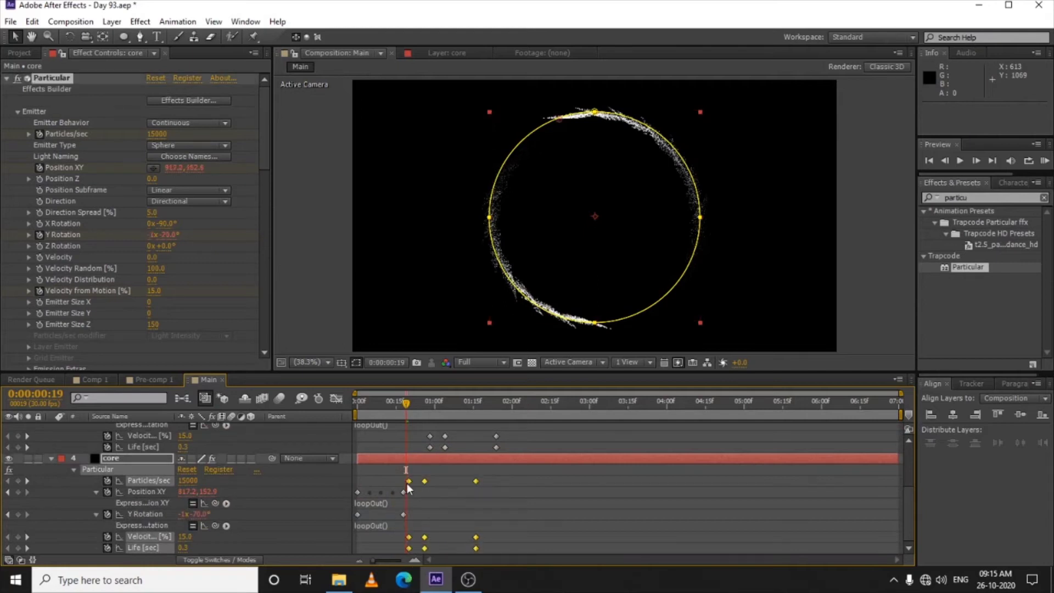
drag(408, 482, 429, 486)
click(429, 486)
key(u)
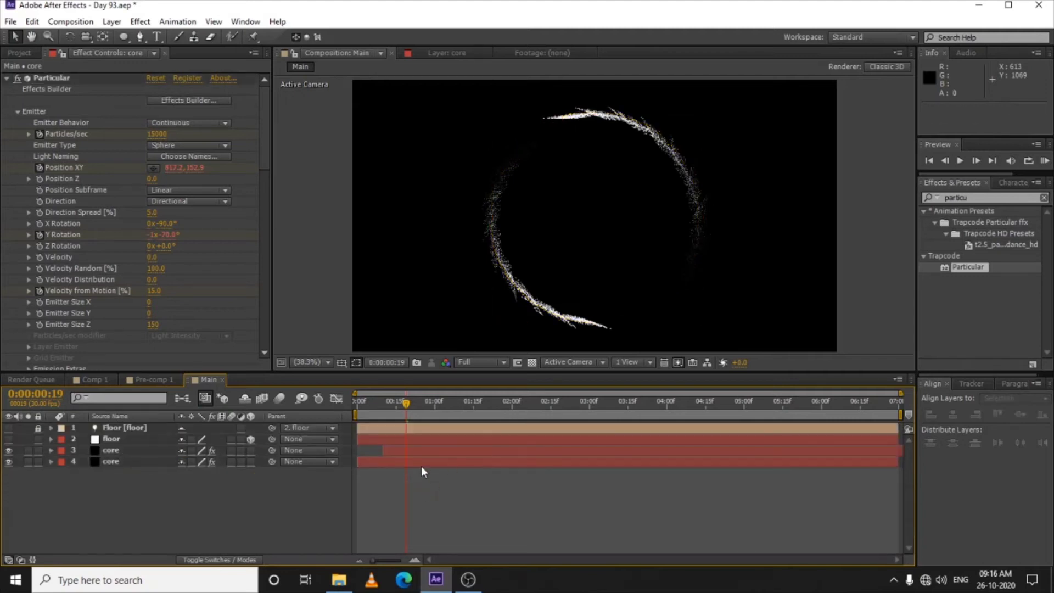
- Scrub through the timeline to check the two offset core emitters around the ring, ending at 0:00:02:17
click(428, 449)
key(ctrl+Down)
drag(408, 404, 606, 433)
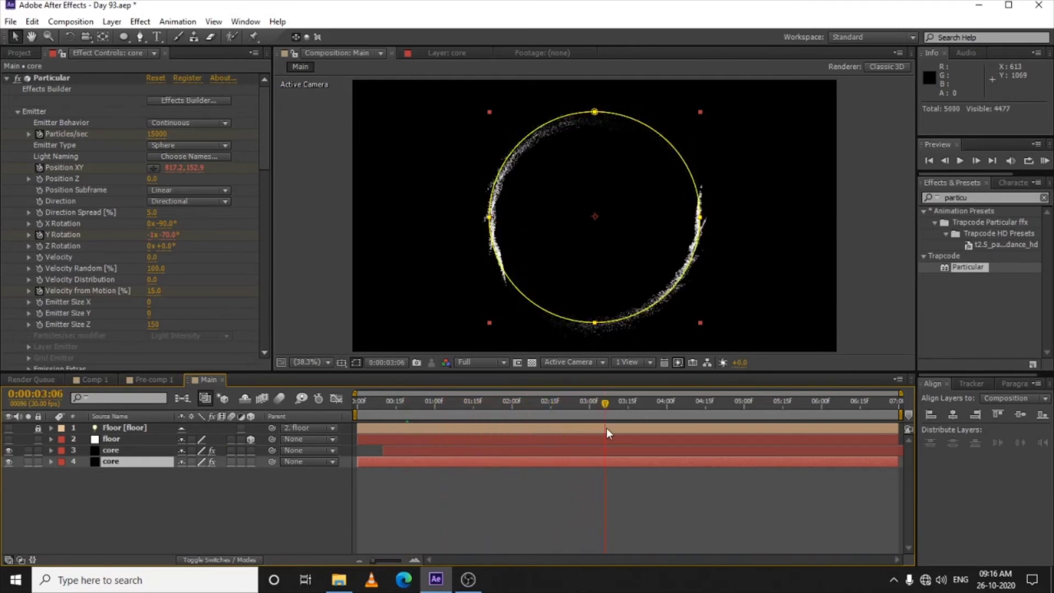
click(543, 483)
click(417, 450)
click(509, 483)
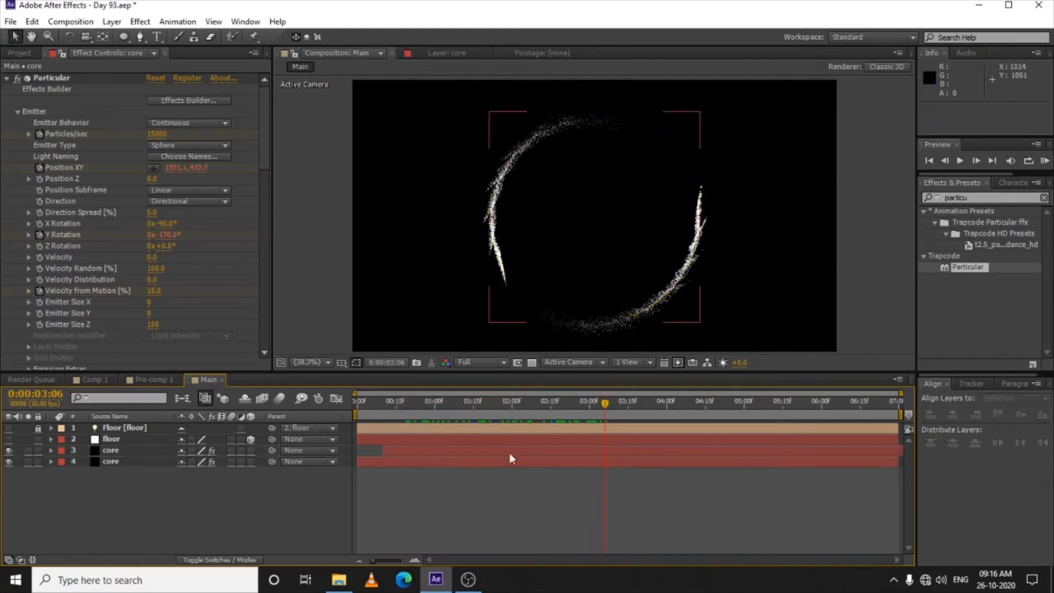
drag(483, 400, 556, 409)
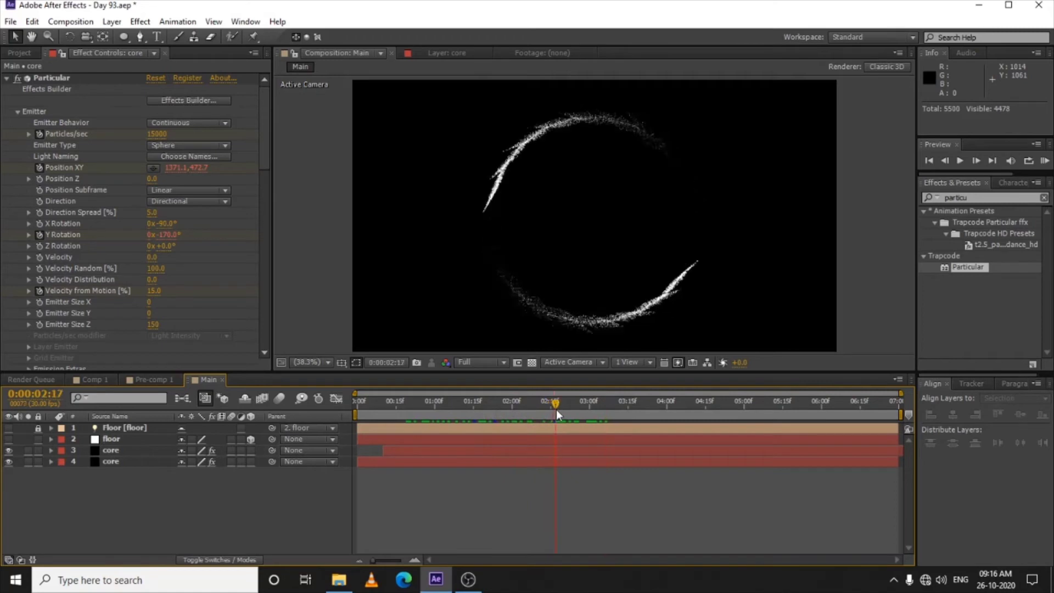
- Duplicate the lower core layer, place the copy above the other core layers and rename it Core 2
click(117, 462)
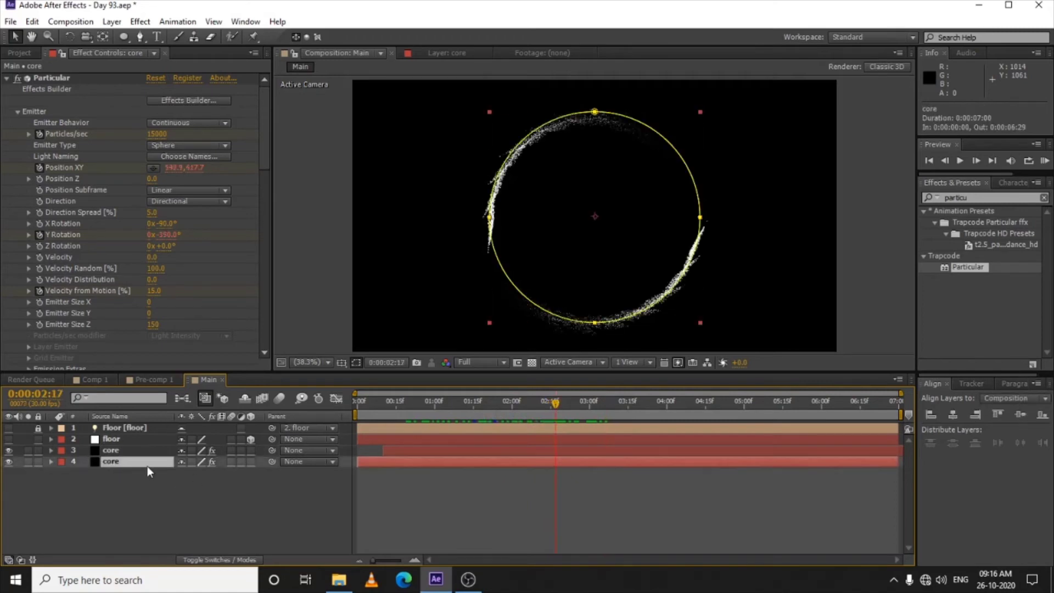
key(ctrl+d)
drag(131, 468, 129, 451)
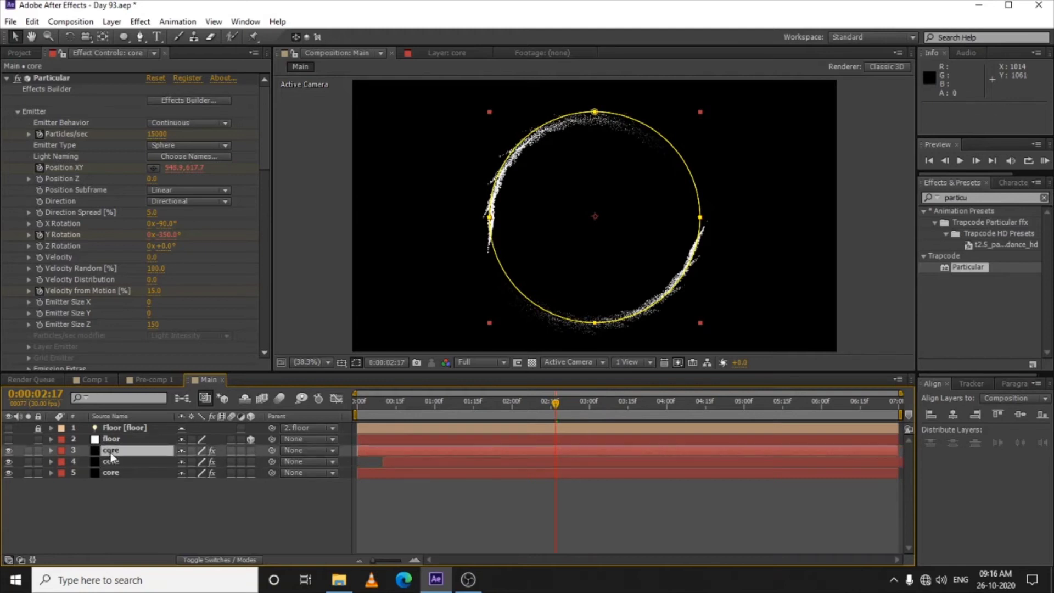
right_click(111, 456)
click(141, 558)
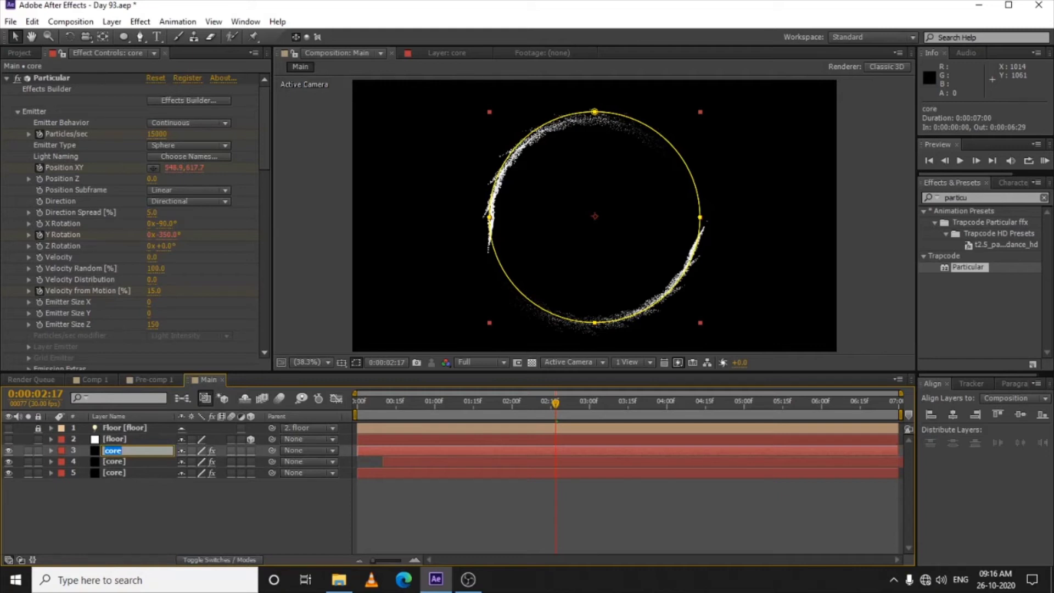
text(Core 2)
key(Return)
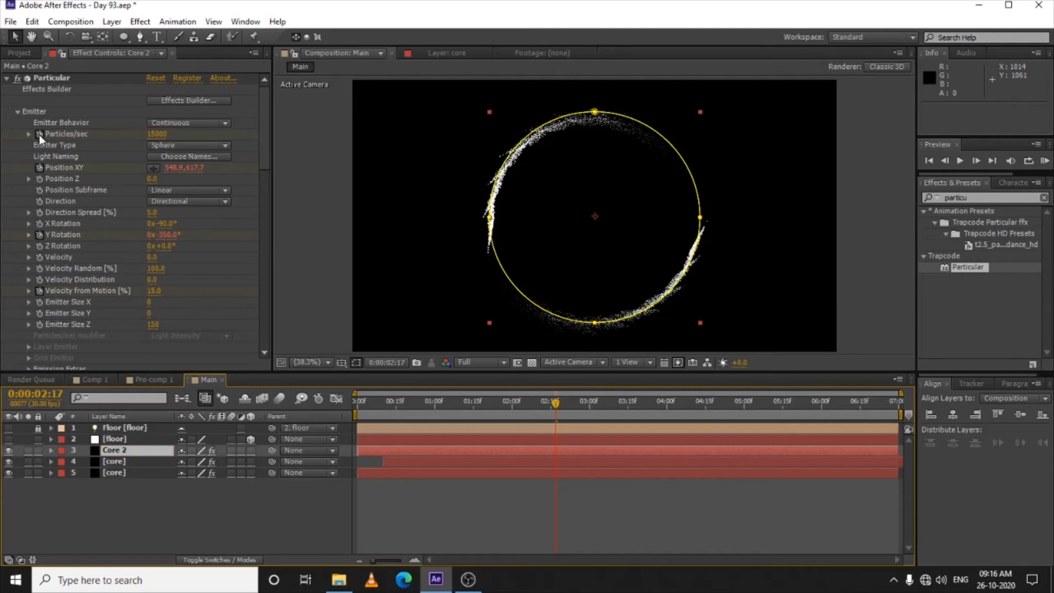
- Remove the Particles/sec keyframes on Core 2, set Particles/sec to 750 and set the emitter Velocity to 300
click(158, 134)
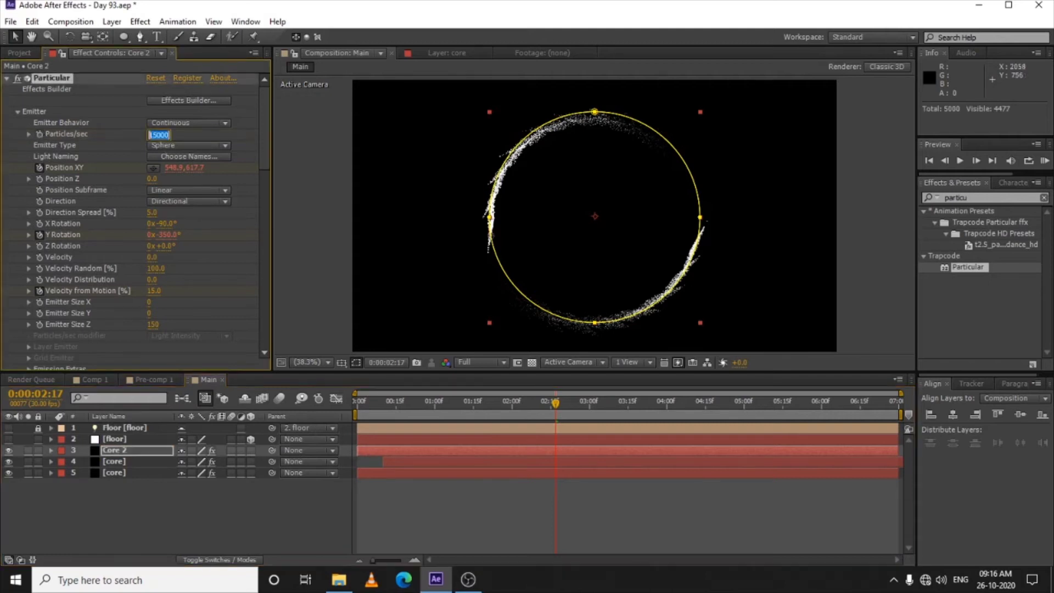
text(7)
key(Return)
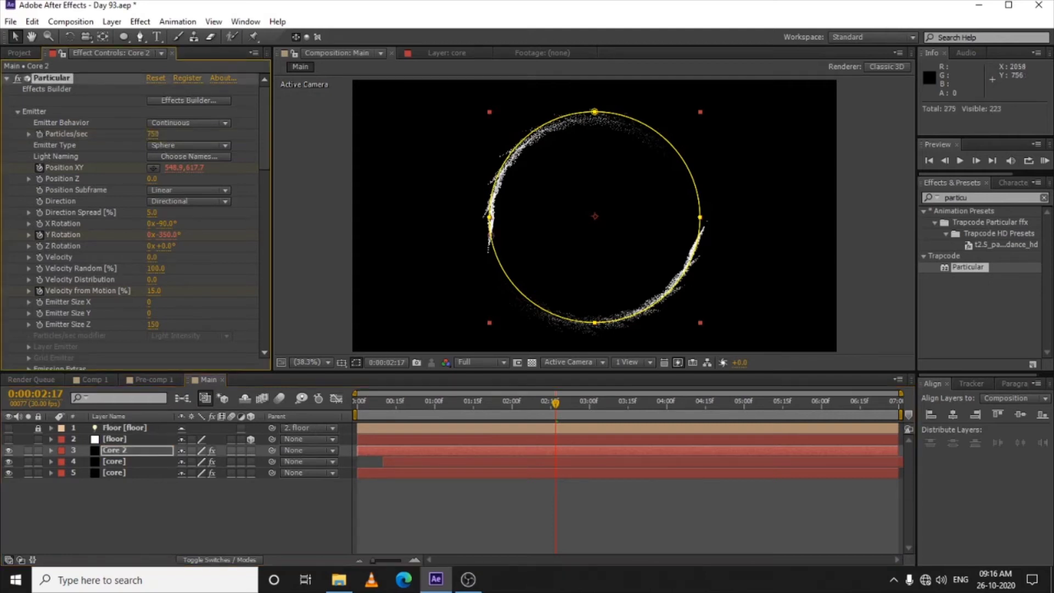
click(152, 257)
text(300)
key(Return)
- Set Core 2's emitter Velocity Distribution to 5 and Velocity from Motion to 20%
click(156, 268)
click(153, 279)
text(5)
key(Return)
click(152, 292)
text(20)
key(Return)
- Set Core 2's main particle Life to 0.2 seconds and Size to 0
scroll(82, 263, down, 5)
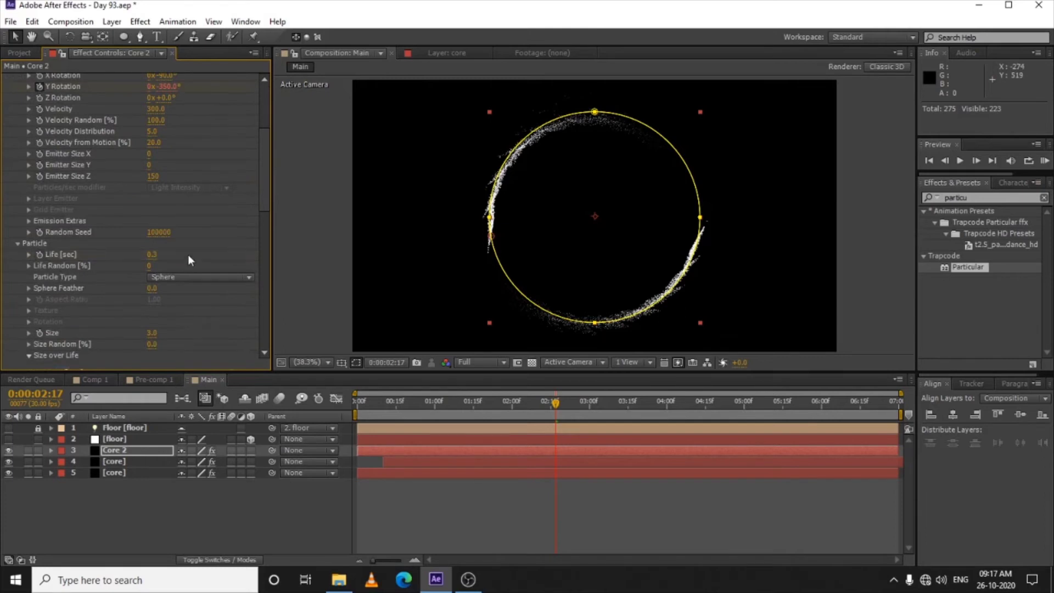
click(152, 256)
text(0.2)
key(Return)
click(152, 332)
text(0)
key(Return)
- Switch Core 2's Physics Model to Air and set Gravity to 1000
scroll(133, 328, down, 5)
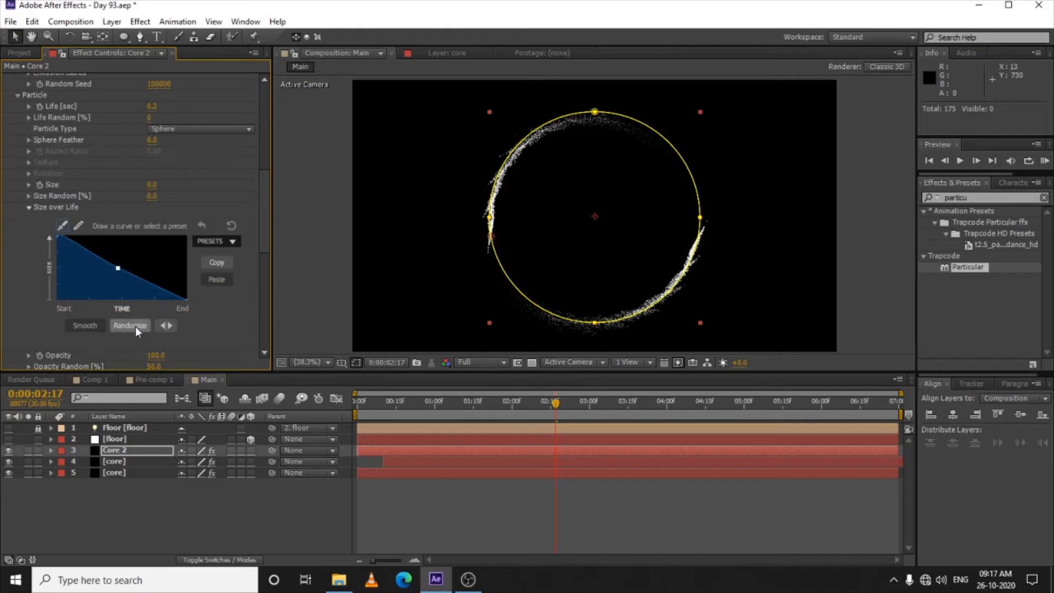
scroll(121, 308, down, 3)
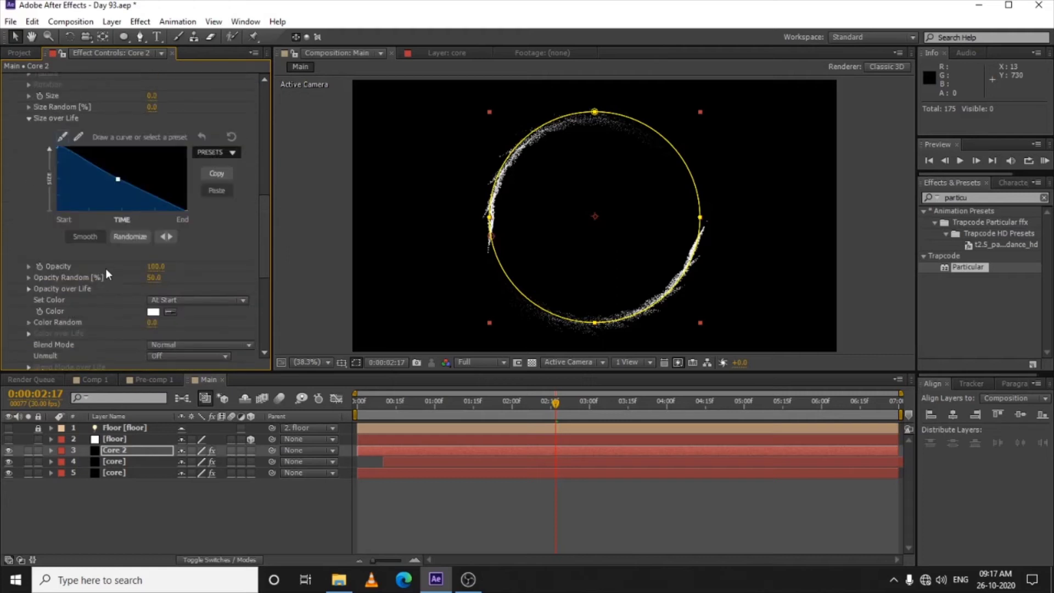
scroll(105, 268, down, 3)
scroll(43, 263, down, 3)
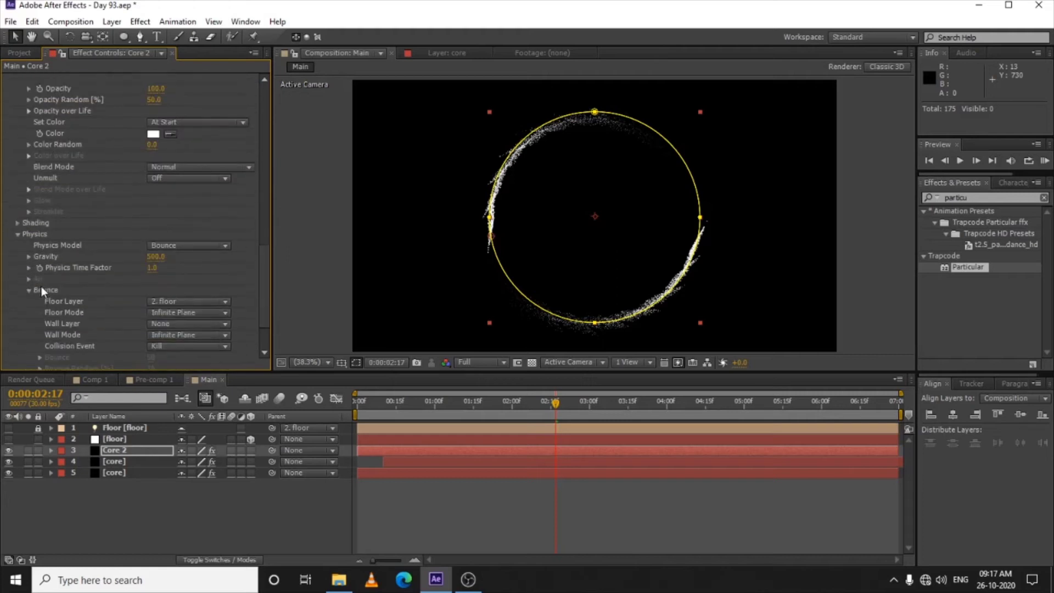
click(193, 247)
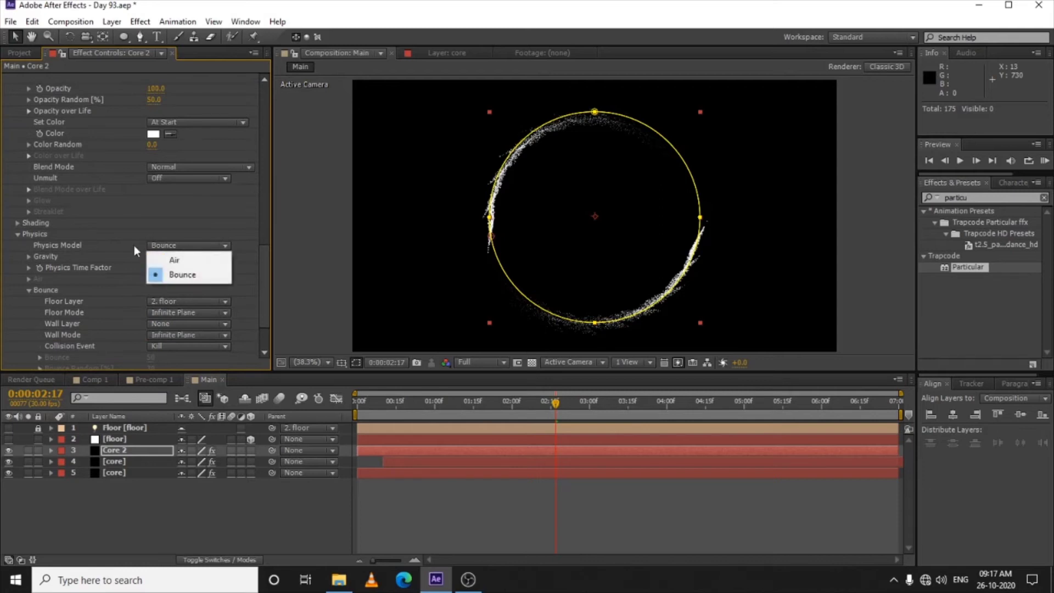
click(174, 260)
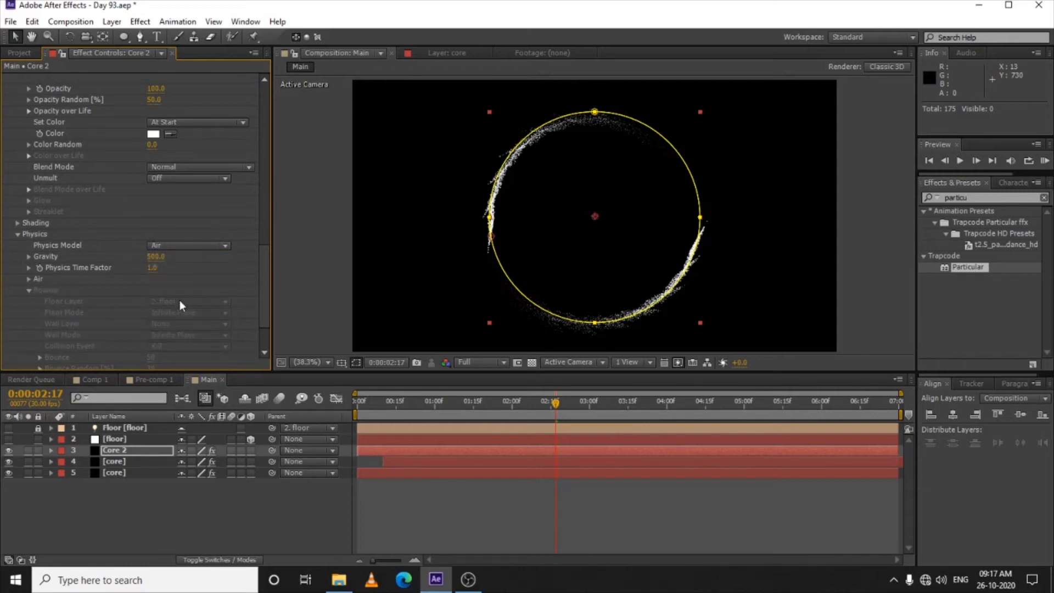
scroll(176, 290, down, 2)
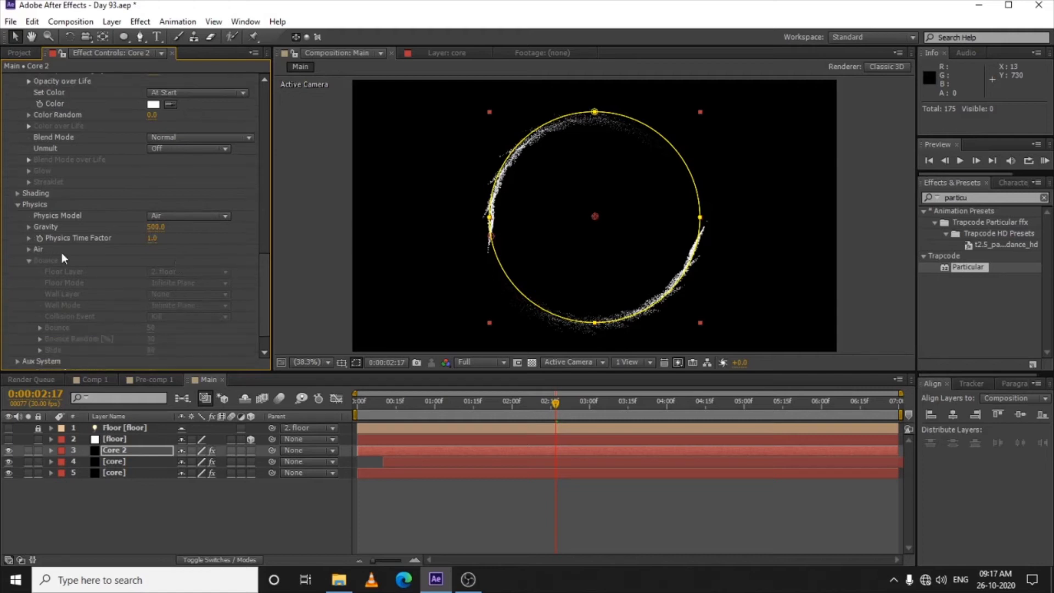
click(155, 227)
text(1000)
key(Return)
- Set Affect Position to 250 in the Turbulence Field of Core 2's Air physics
key(comma)
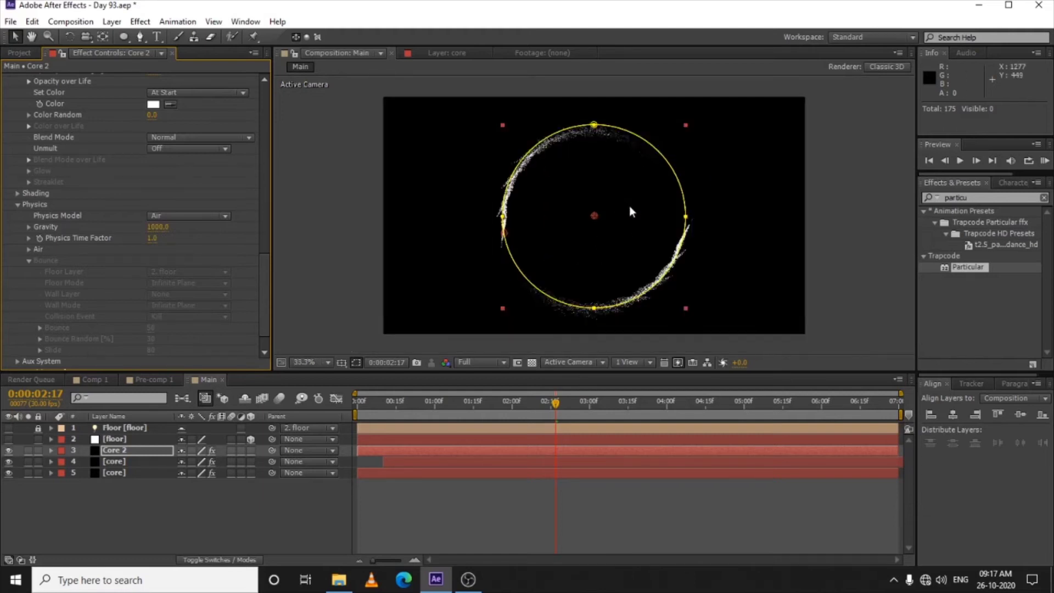
key(slash)
scroll(90, 273, down, 1)
key(comma)
key(comma)
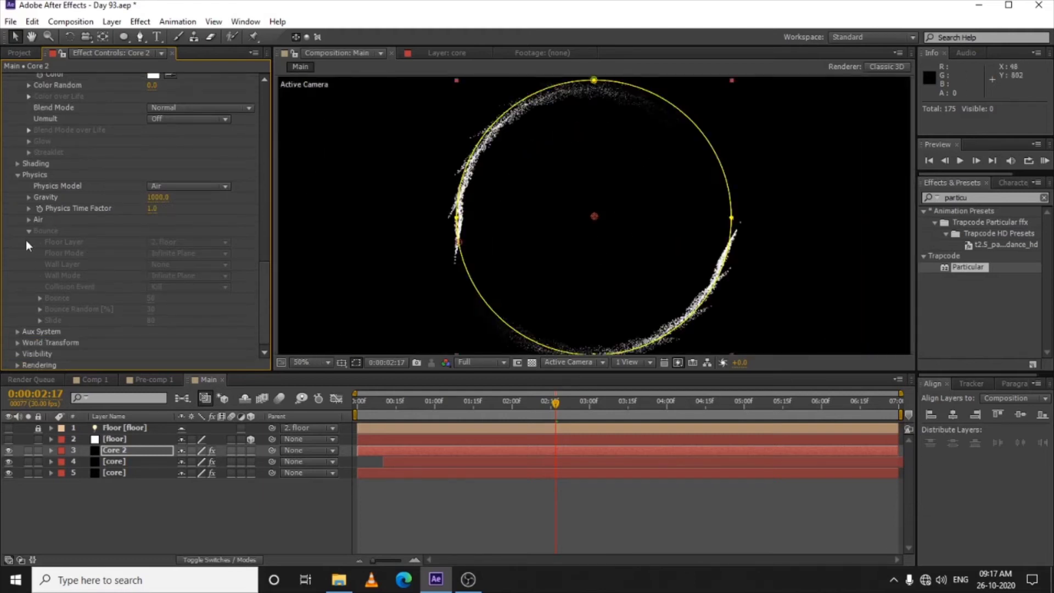
click(28, 220)
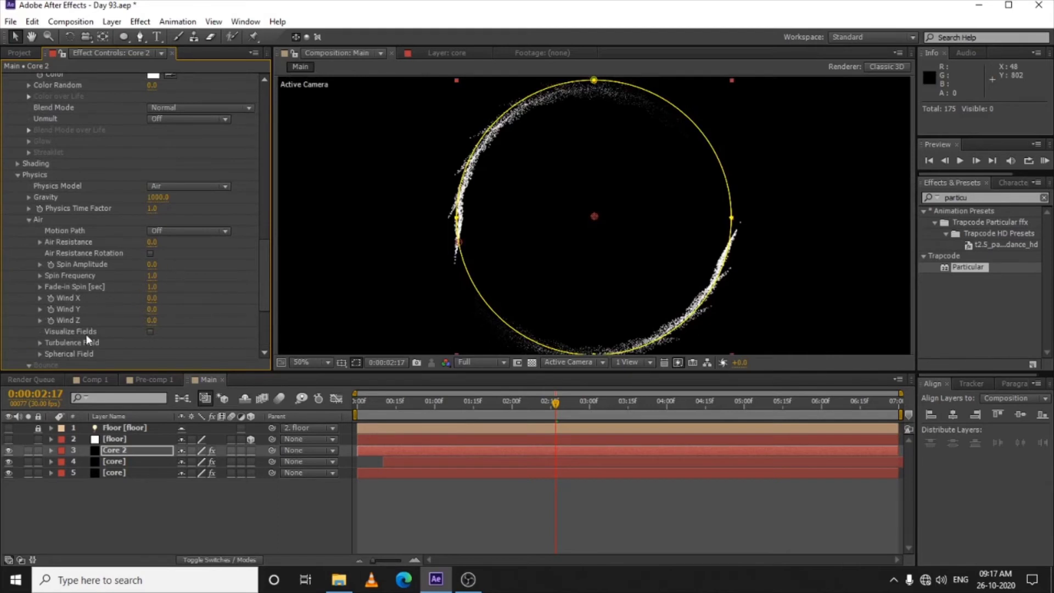
scroll(91, 336, down, 1)
click(41, 314)
scroll(42, 315, down, 4)
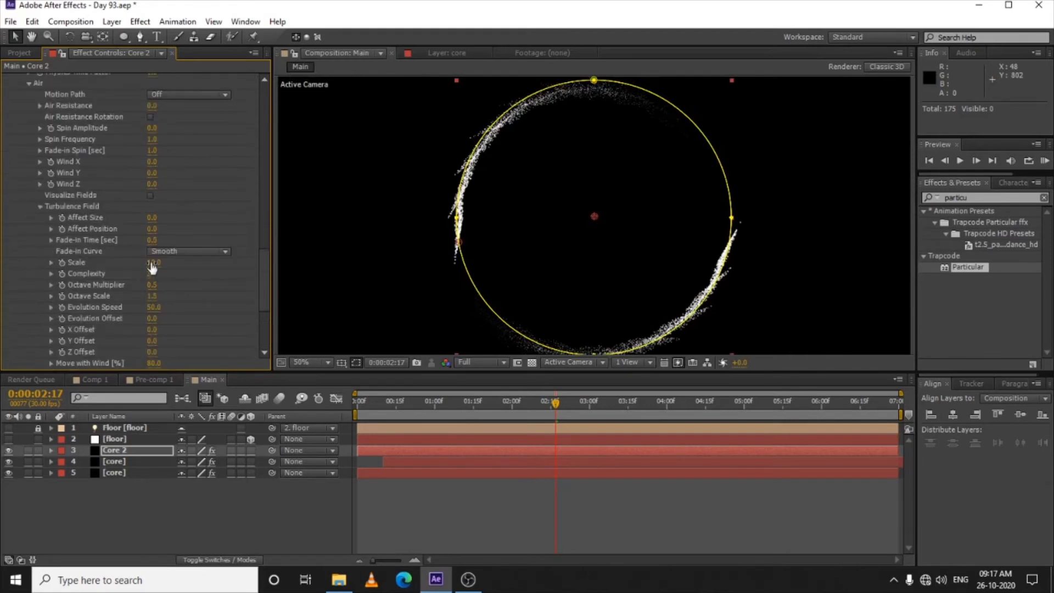
click(152, 229)
text(250)
key(Return)
- Set Core 2's Aux System to emit Continuously at 350 particles per second
scroll(140, 236, down, 2)
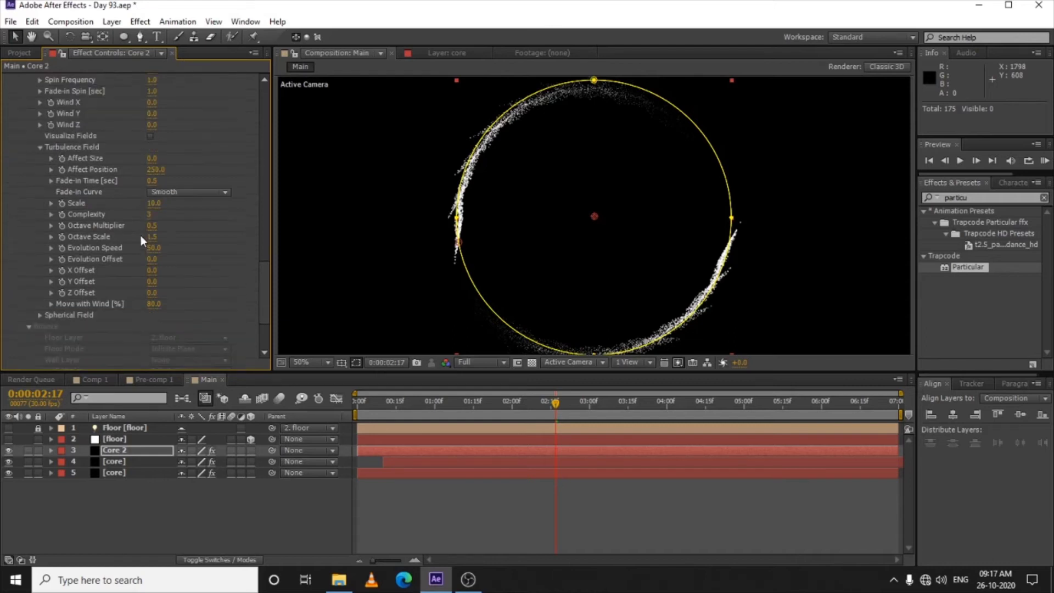
scroll(140, 235, down, 3)
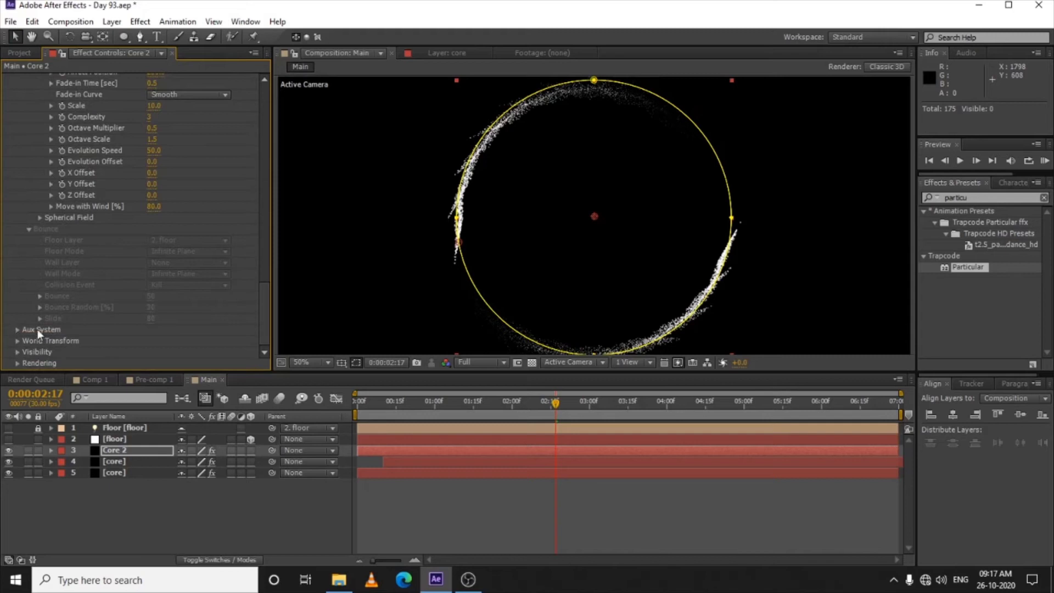
click(18, 330)
scroll(140, 247, down, 5)
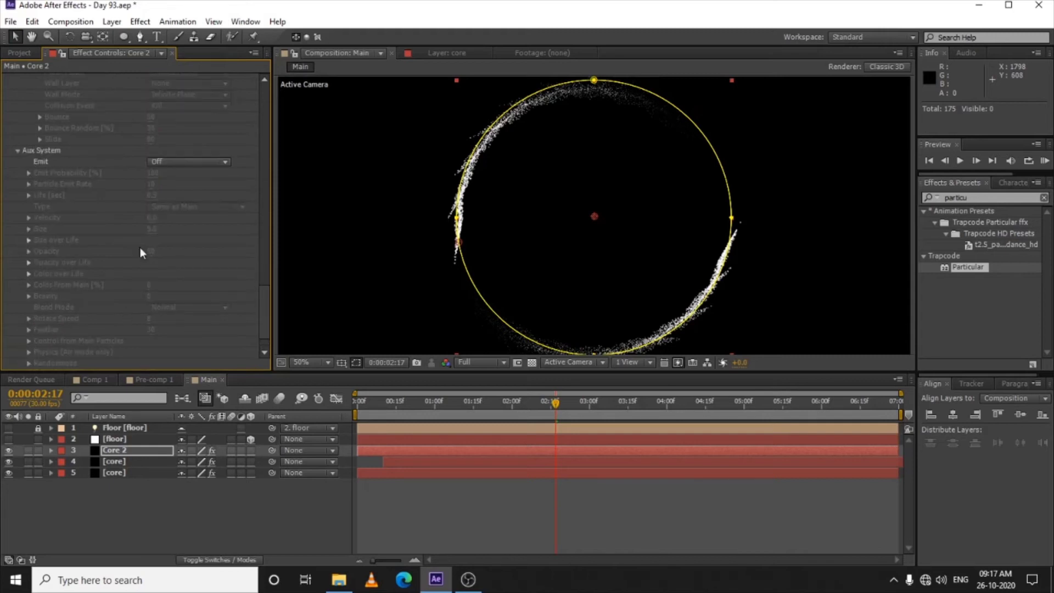
click(180, 161)
click(162, 206)
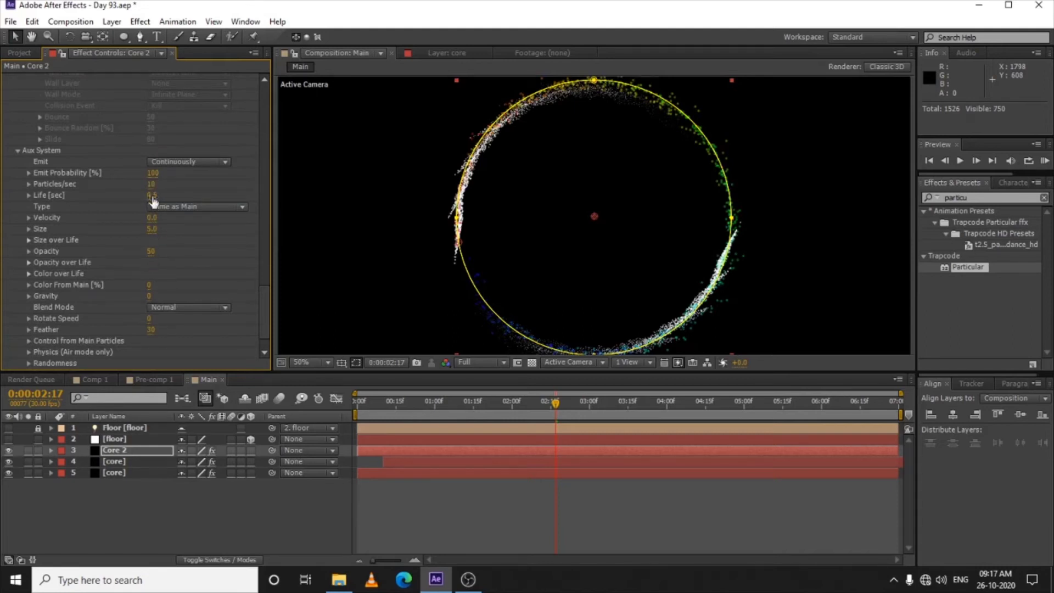
click(151, 184)
text(350)
key(Return)
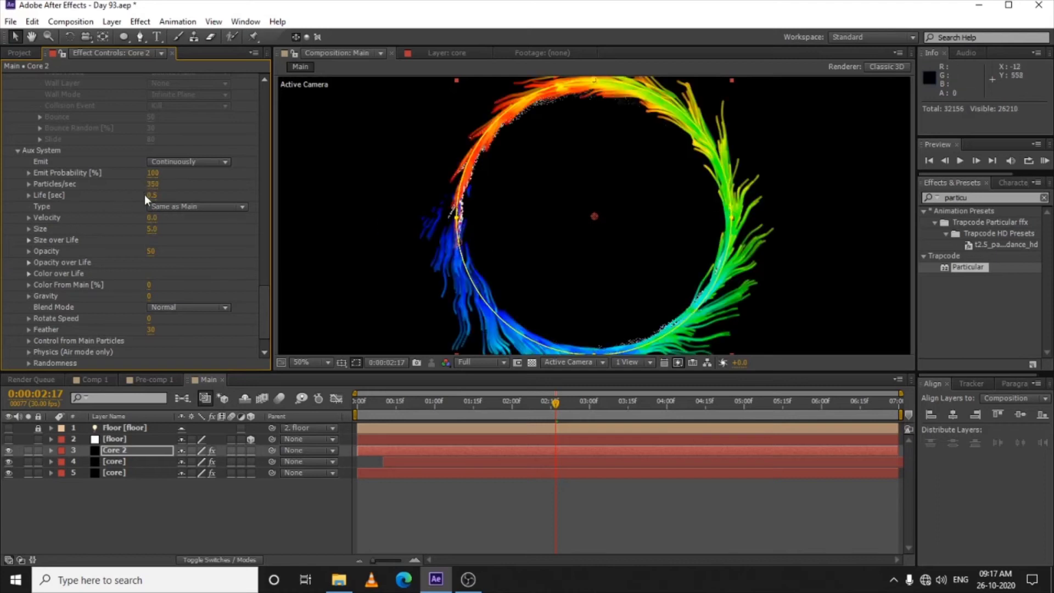
- Set the Aux System particles' Life to 0.2 seconds and Size to 3
click(150, 195)
text(0.2)
key(Return)
click(152, 228)
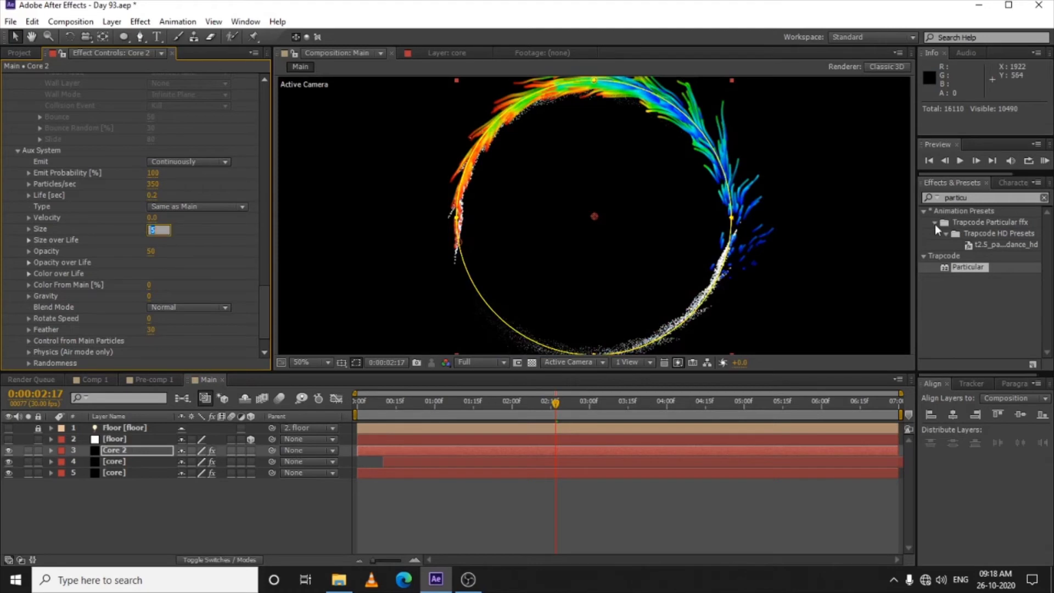
text(3)
key(Return)
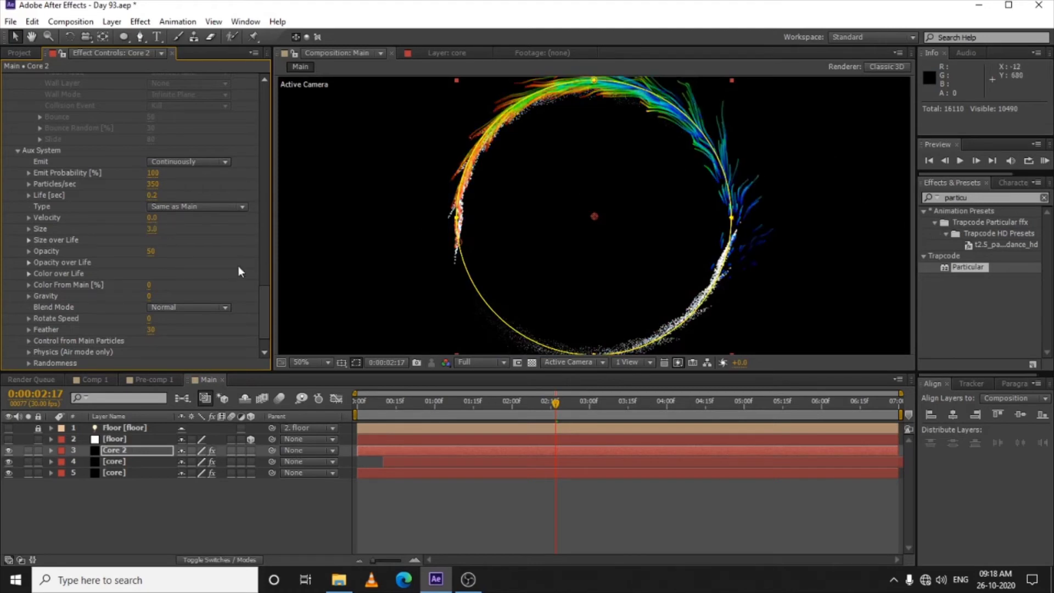
- Lower the end of the Aux System's Size over Life curve to zero so the trails taper off
scroll(116, 285, down, 3)
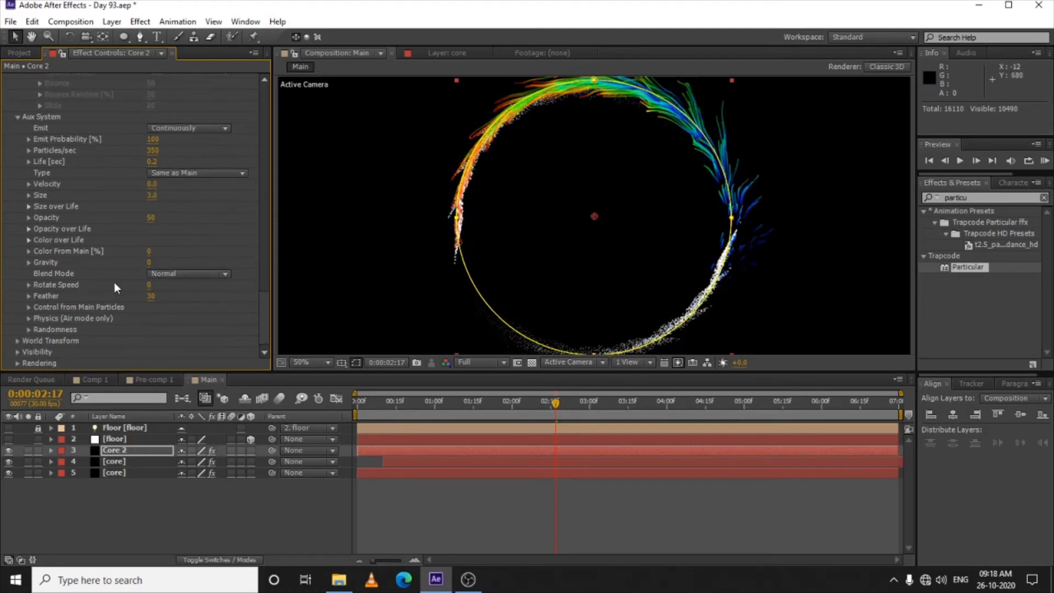
click(28, 207)
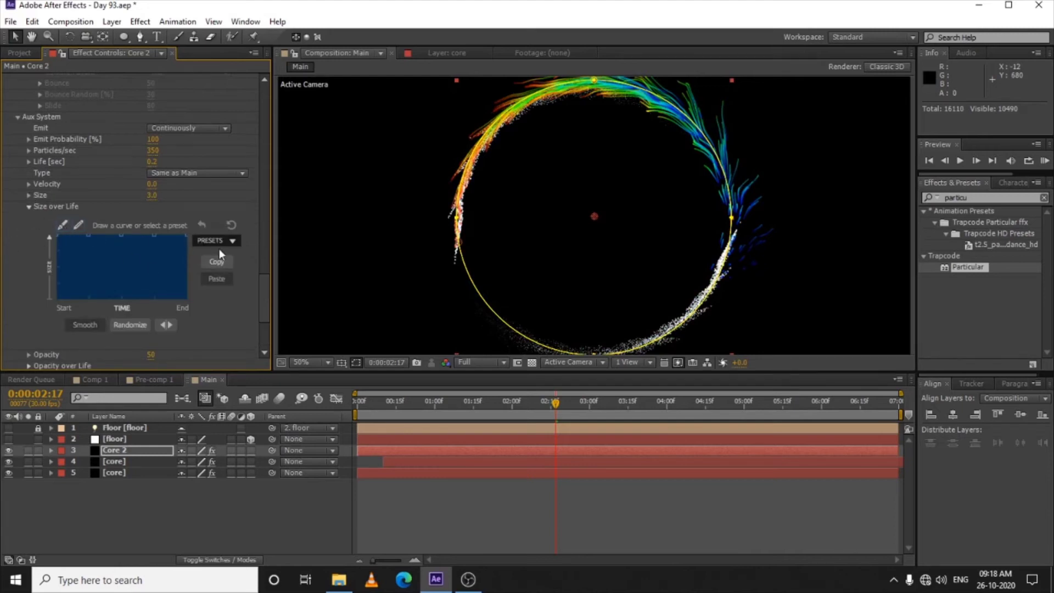
drag(188, 237, 186, 296)
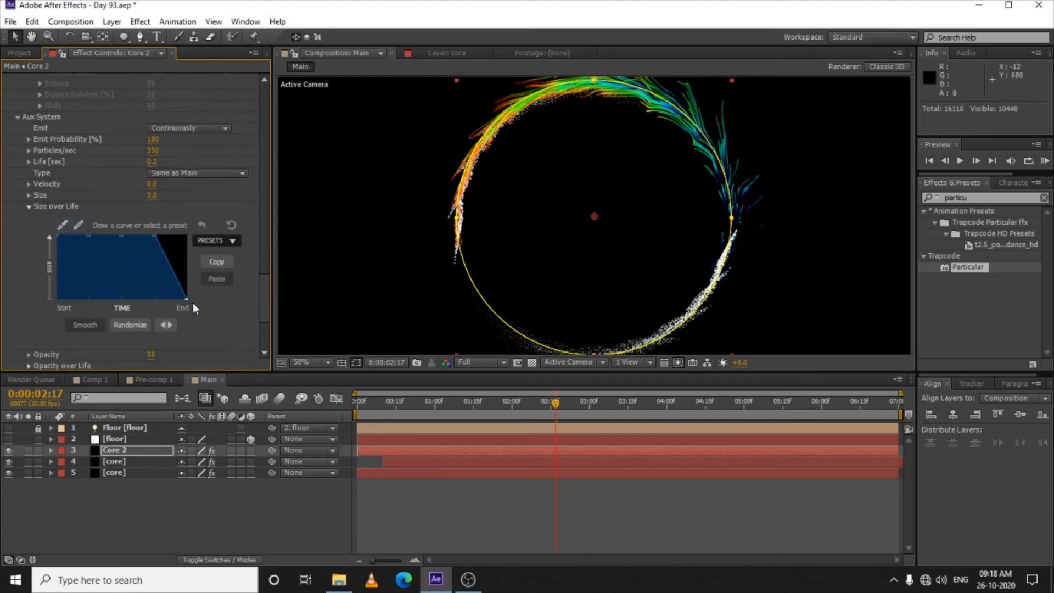
- Reshape the Aux System's Size over Life curve into a narrow peak near the end, with zero size before and after it
drag(155, 236, 170, 236)
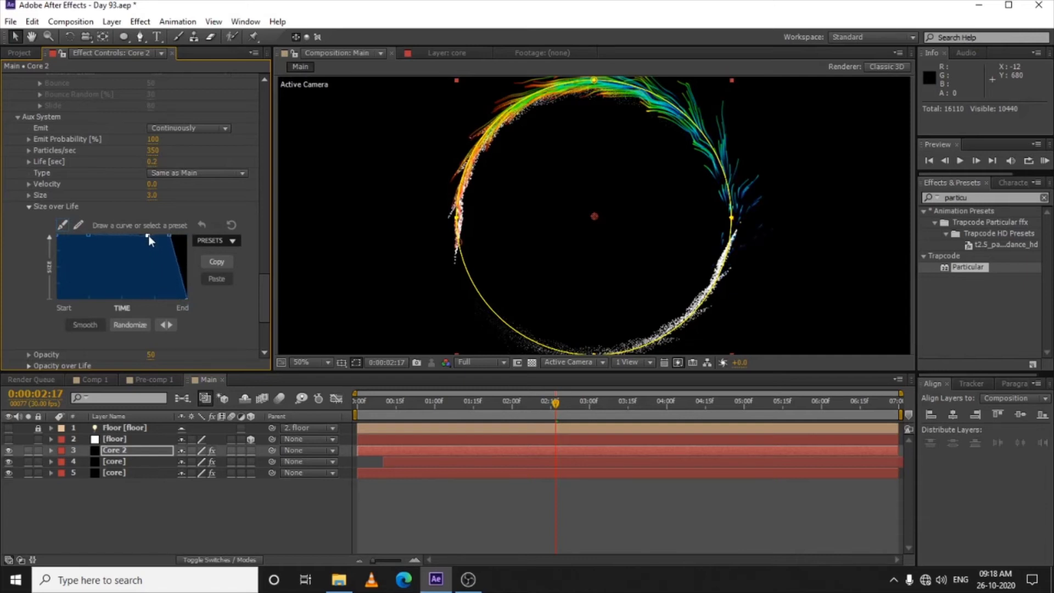
mouse_move(86, 235)
mouse_down()
mouse_move(93, 285)
mouse_move(129, 301)
mouse_move(147, 294)
mouse_move(160, 235)
mouse_up()
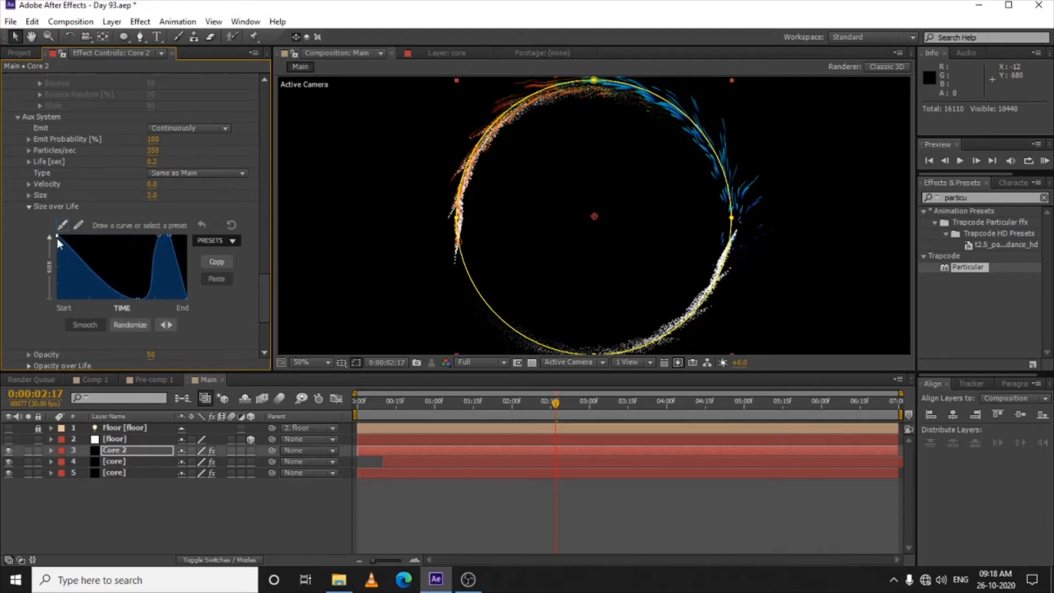
click(172, 238)
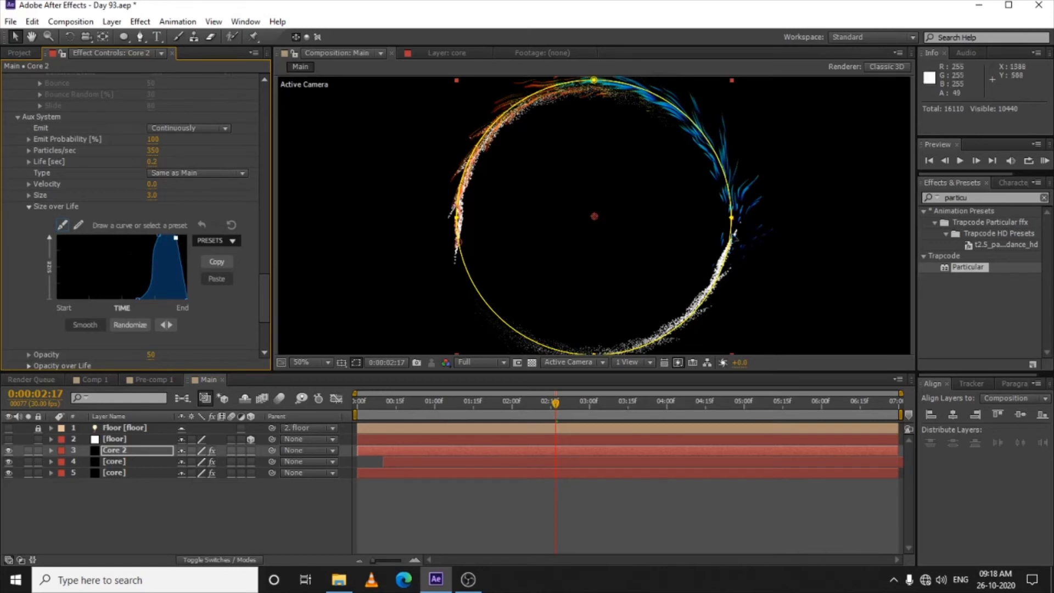
click(182, 298)
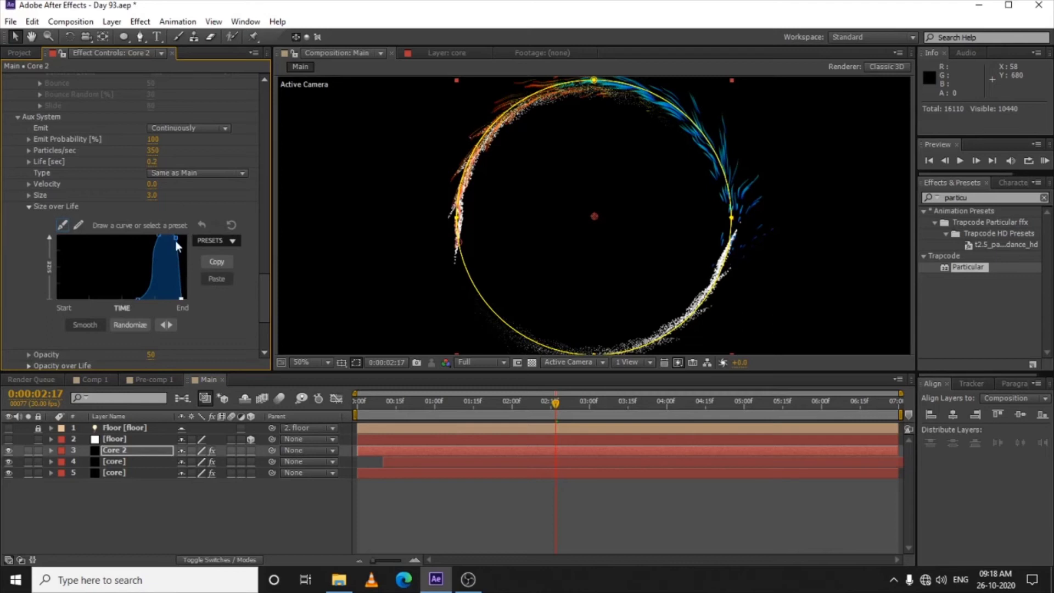
drag(173, 239, 172, 238)
- Shape the Aux System's Opacity over Life curve into a gradual decline from full opacity at the start to zero at the end
scroll(131, 265, down, 1)
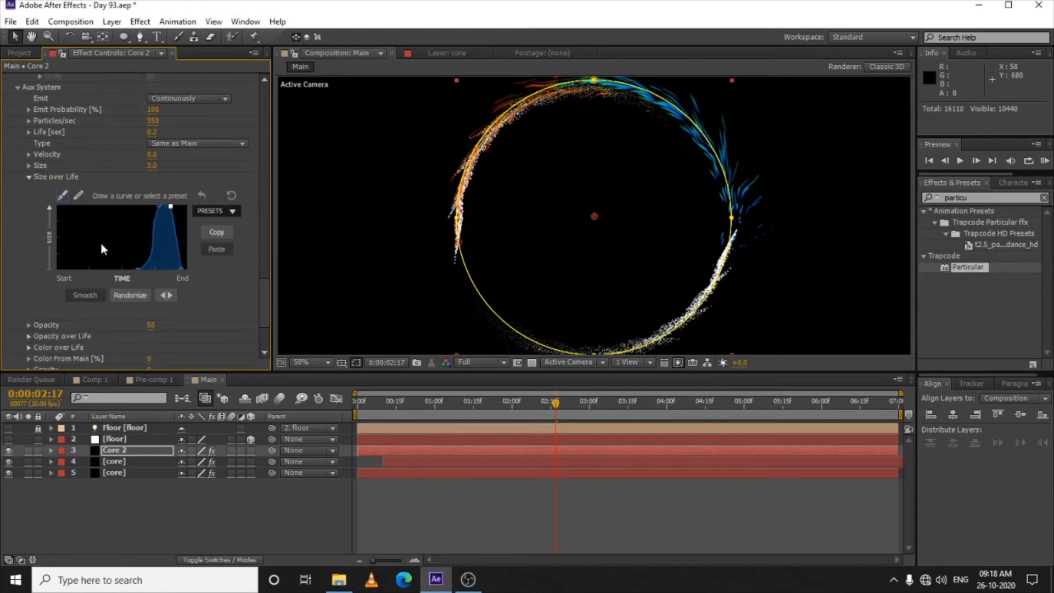
scroll(137, 312, down, 2)
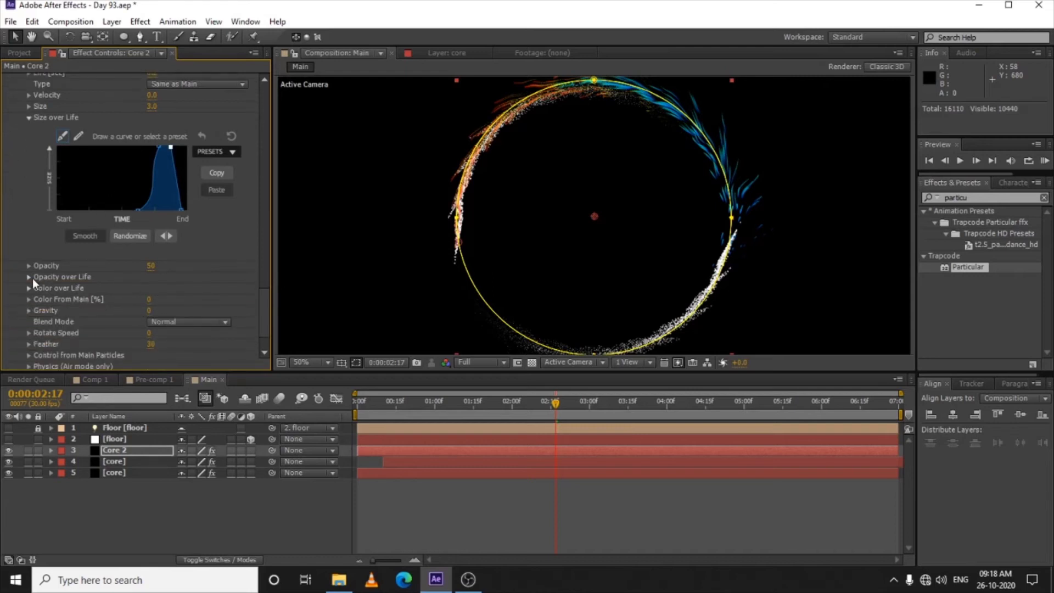
click(29, 276)
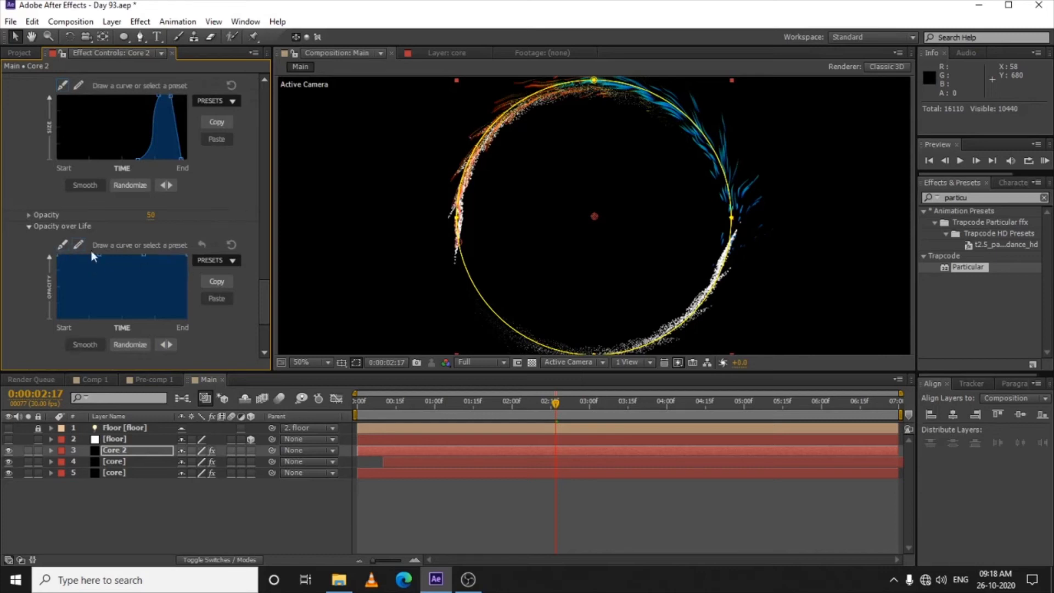
mouse_move(91, 250)
mouse_down()
mouse_move(189, 258)
mouse_move(190, 321)
mouse_up()
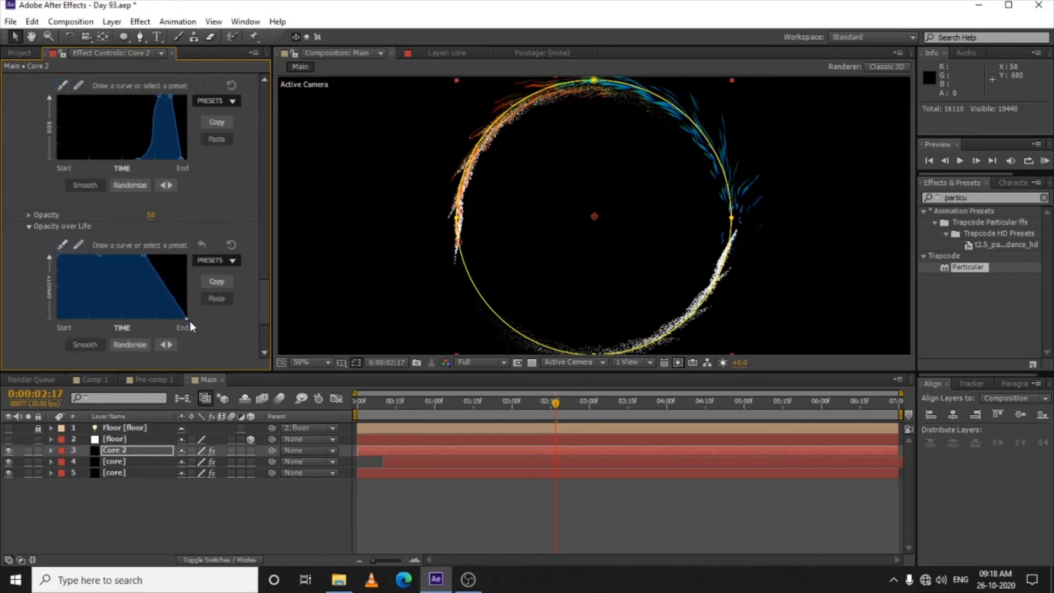
drag(143, 250, 147, 299)
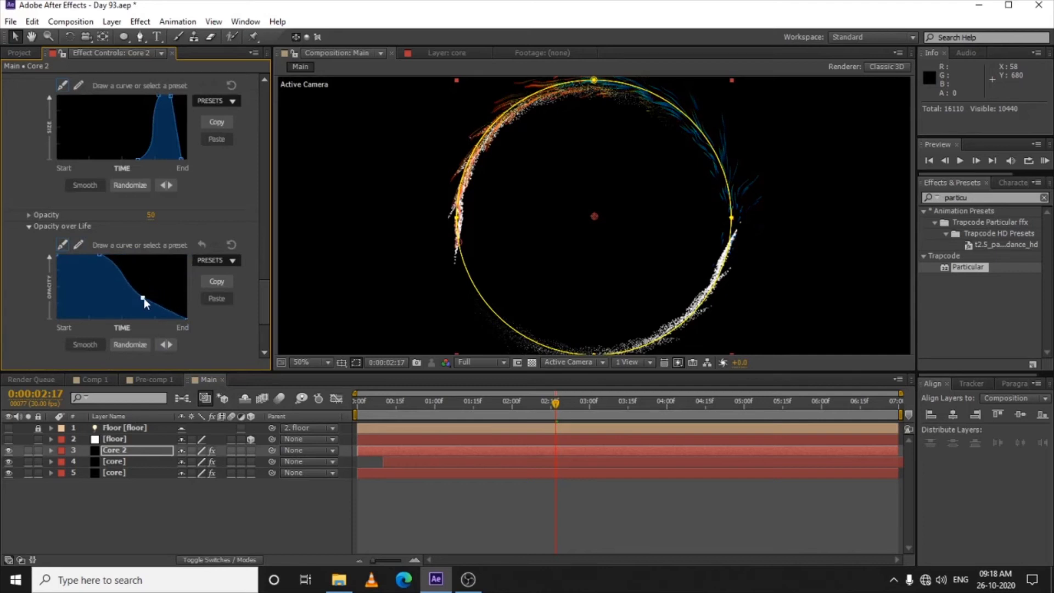
click(98, 256)
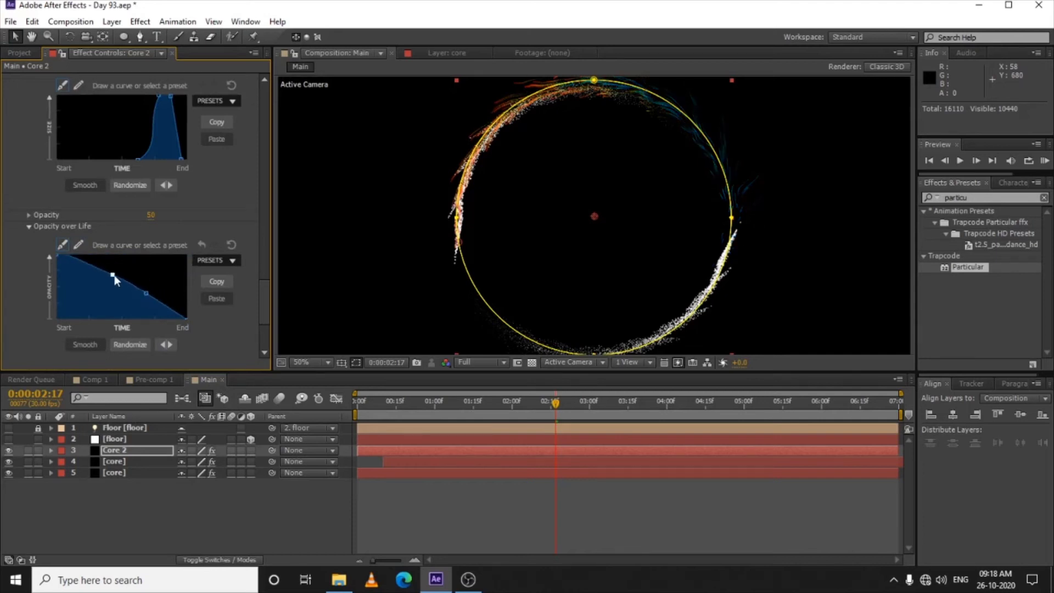
drag(148, 294, 122, 282)
drag(154, 301, 154, 298)
click(29, 226)
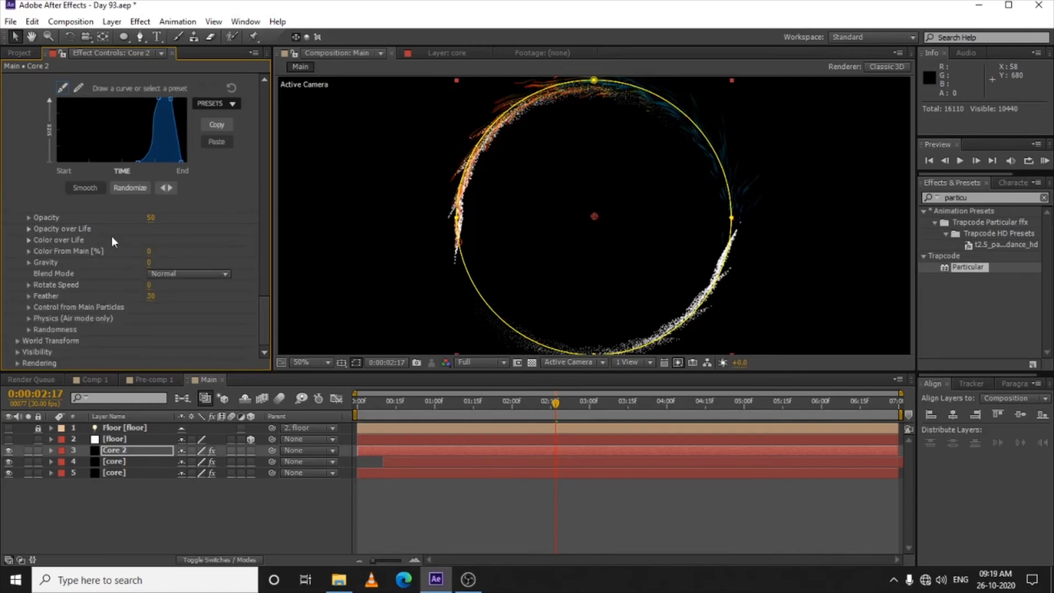
- Set the Aux System's Opacity to 100 and Color From Main to 100%
drag(152, 219, 180, 219)
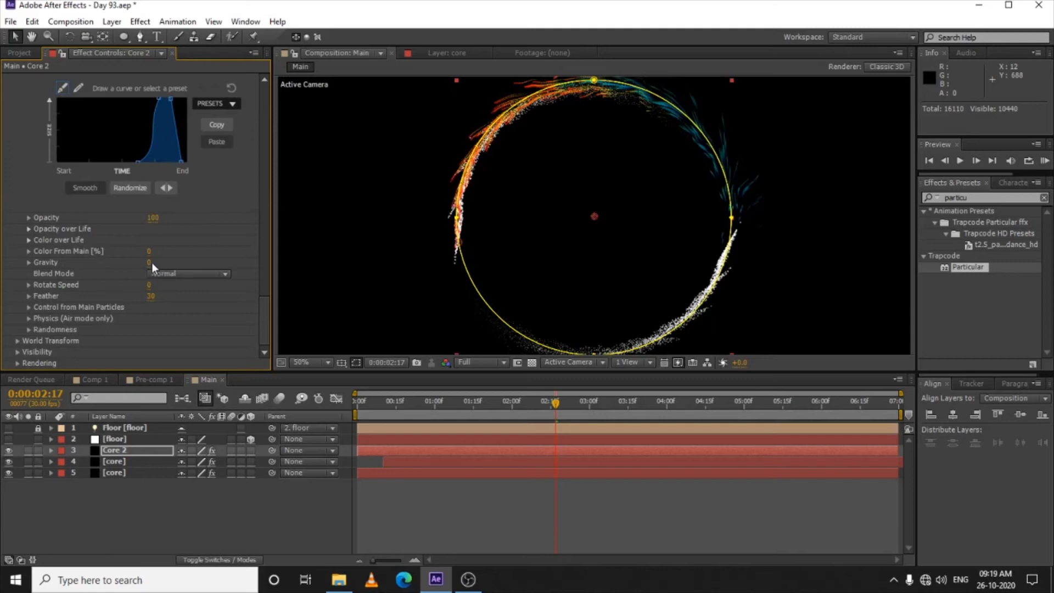
drag(148, 252, 181, 252)
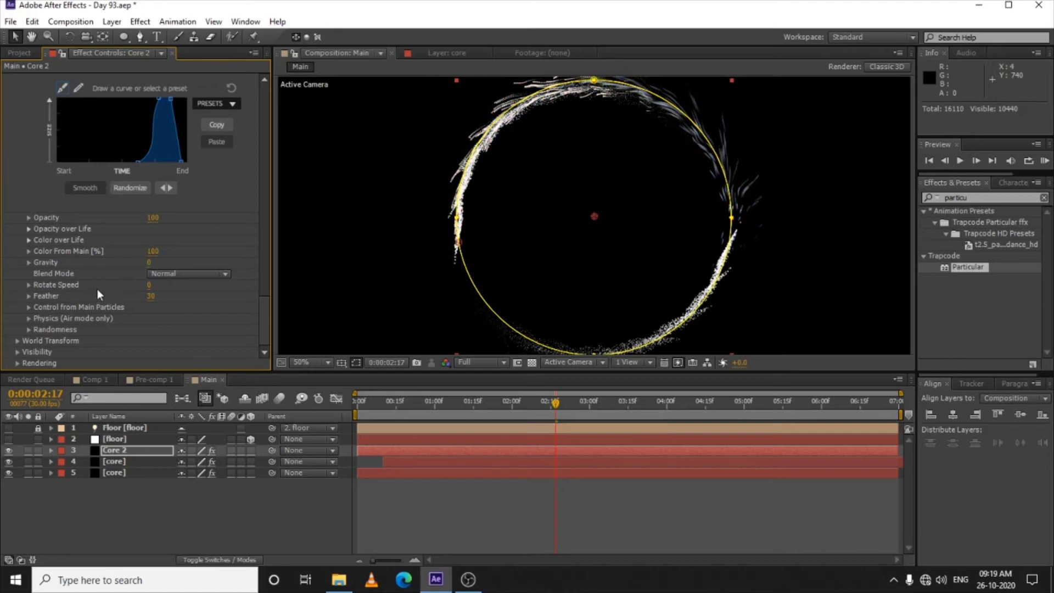
- Set the Aux System's Blend Mode to Add and collapse the Particular effect on Core 2
click(172, 274)
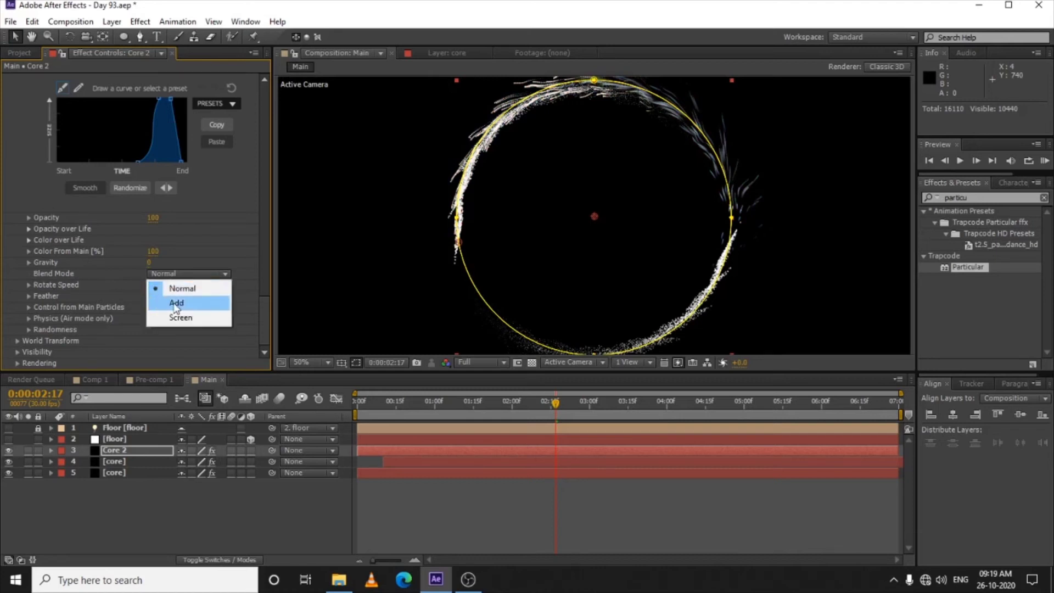
click(175, 303)
scroll(38, 262, up, 15)
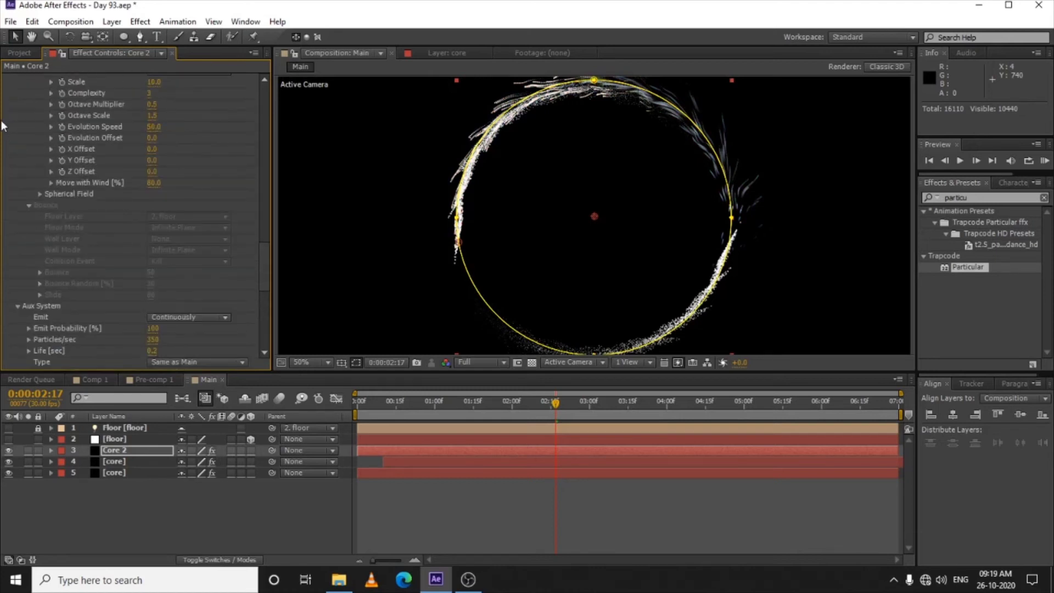
scroll(12, 94, up, 15)
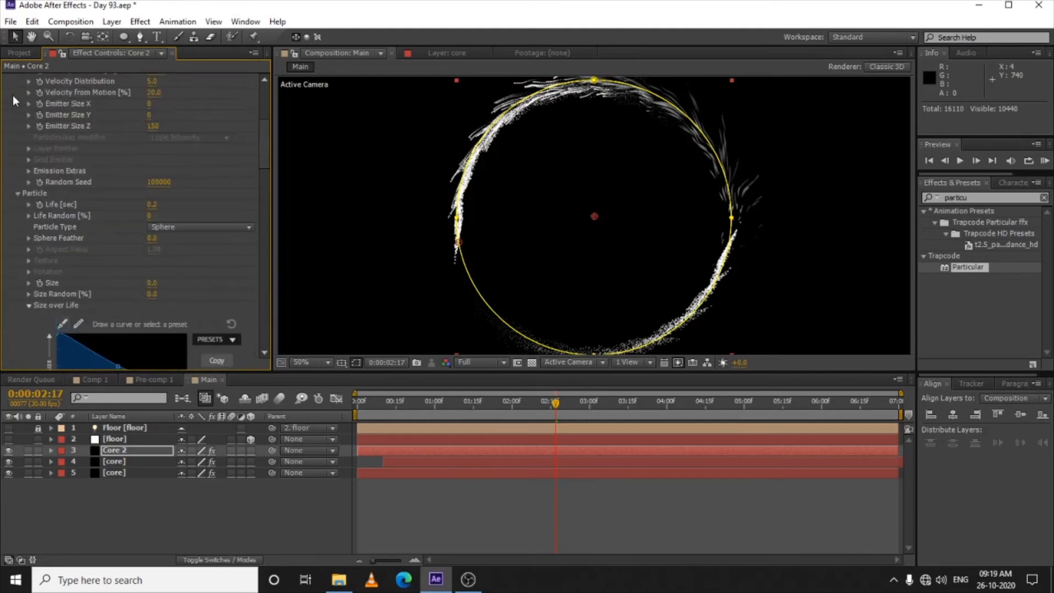
click(8, 81)
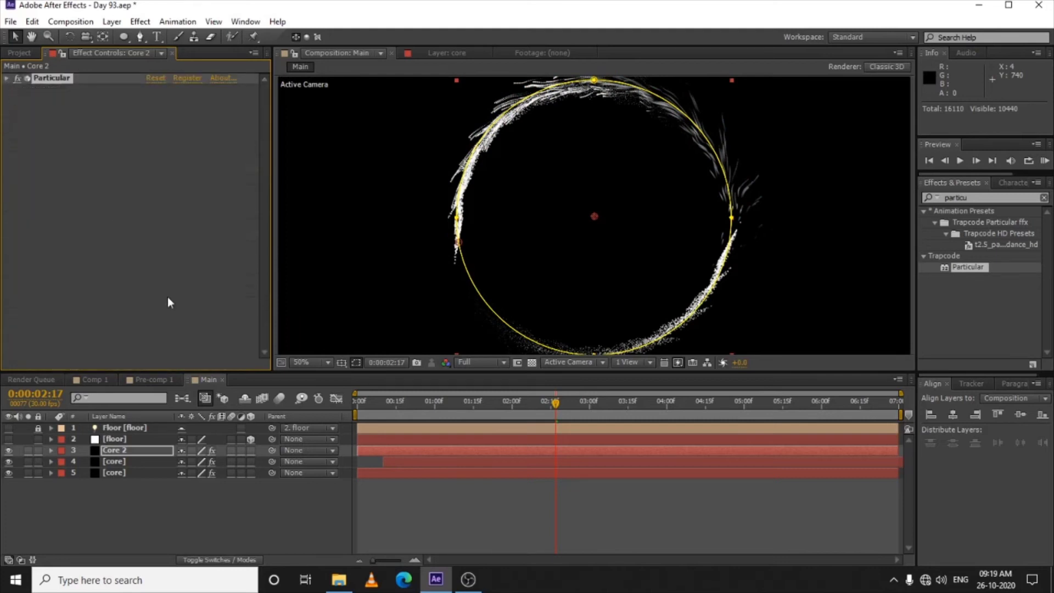
- Duplicate the Core 2 layer and move the current time to 0:00:01:03
click(128, 450)
key(ctrl+d)
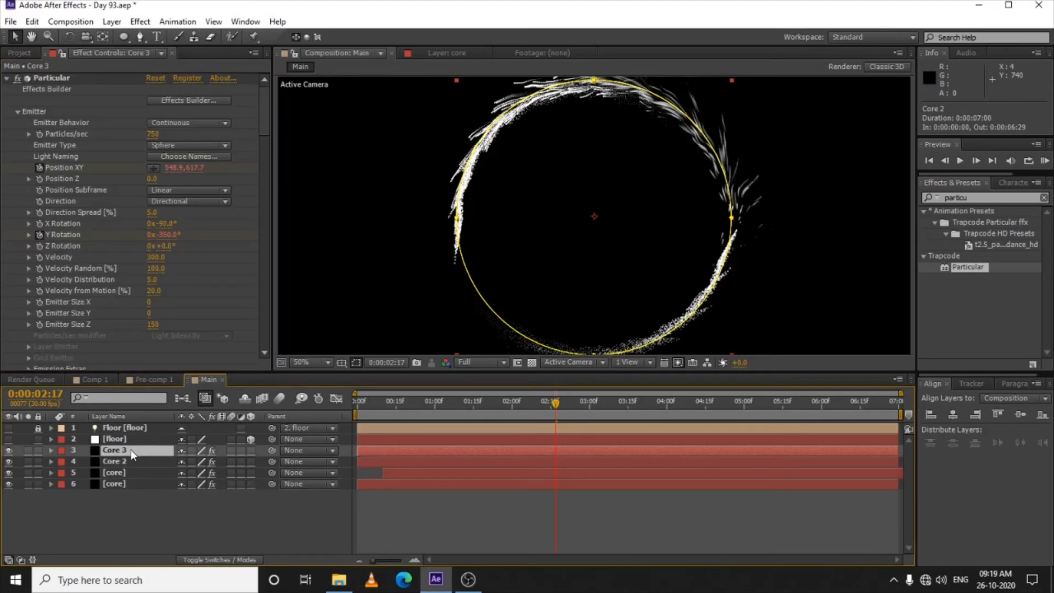
scroll(629, 252, down, 2)
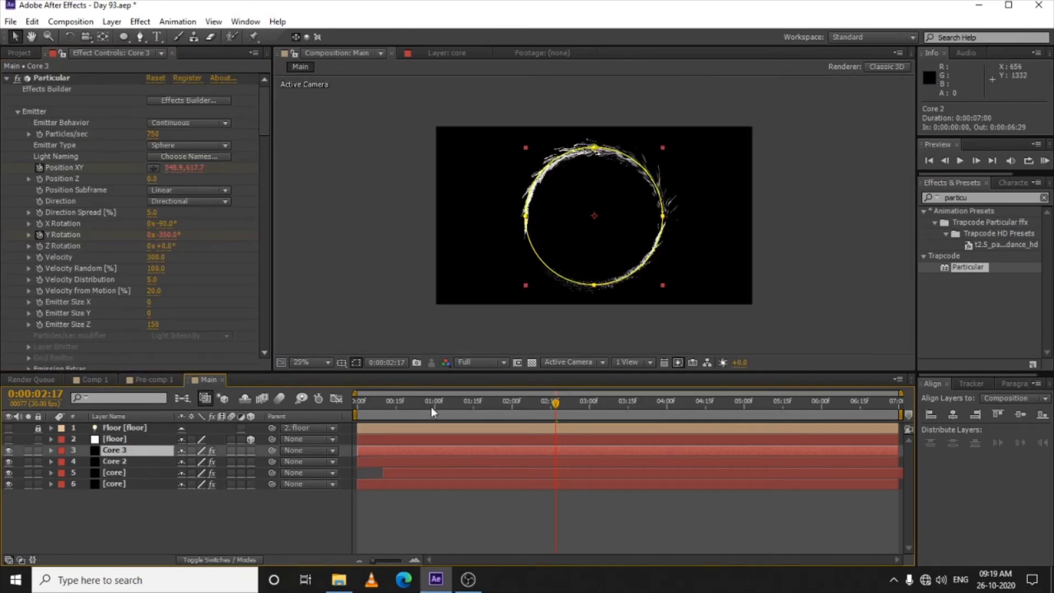
mouse_move(430, 407)
mouse_down()
mouse_move(374, 420)
mouse_move(442, 420)
mouse_up()
- Toggle Core 3's visibility off and on, and inspect the trails around the ring up close
click(9, 451)
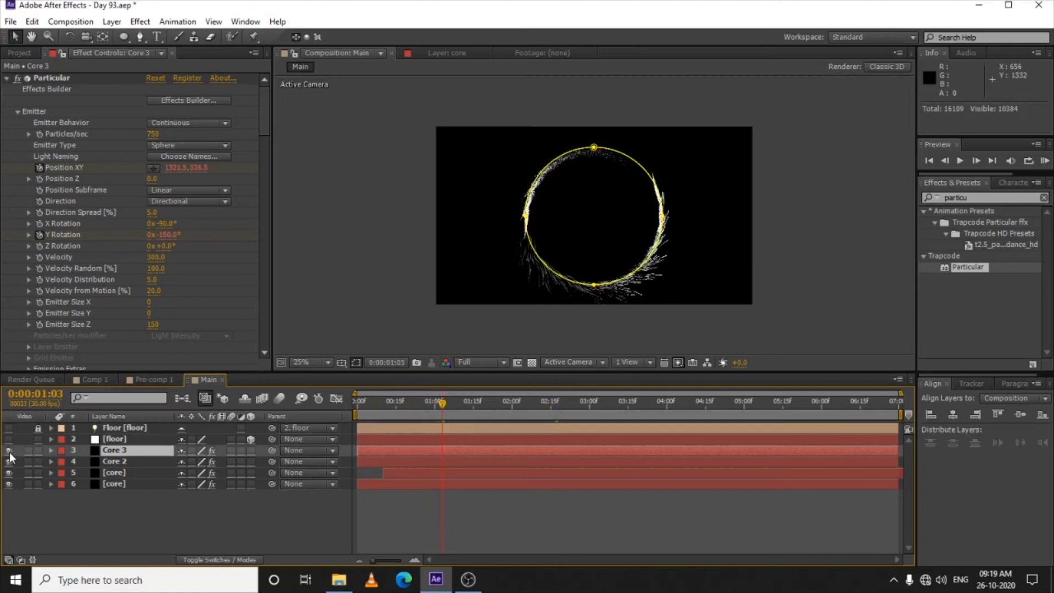
click(8, 451)
scroll(627, 336, up, 3)
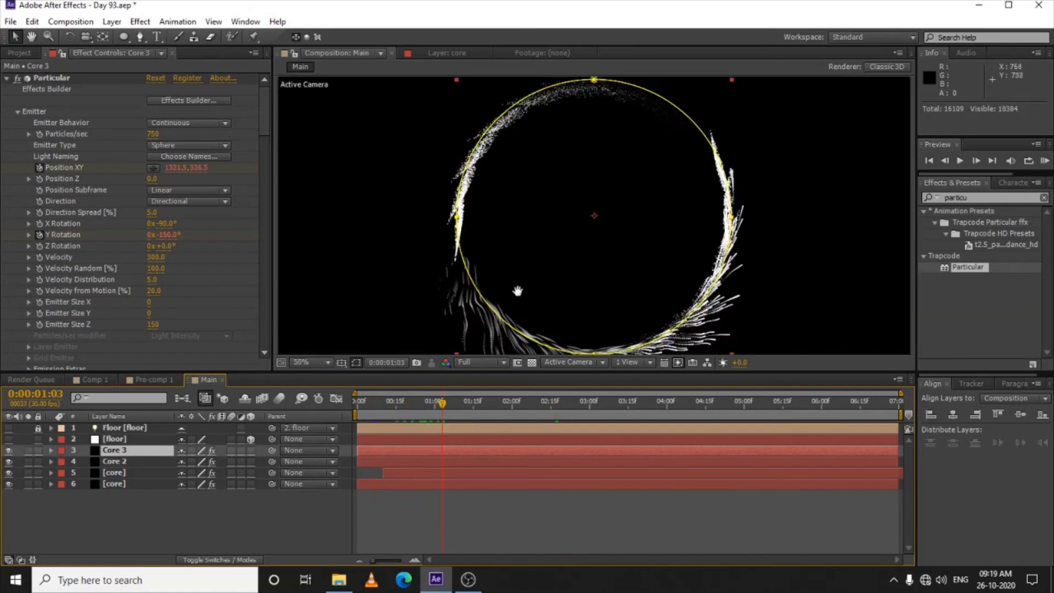
scroll(353, 328, down, 1)
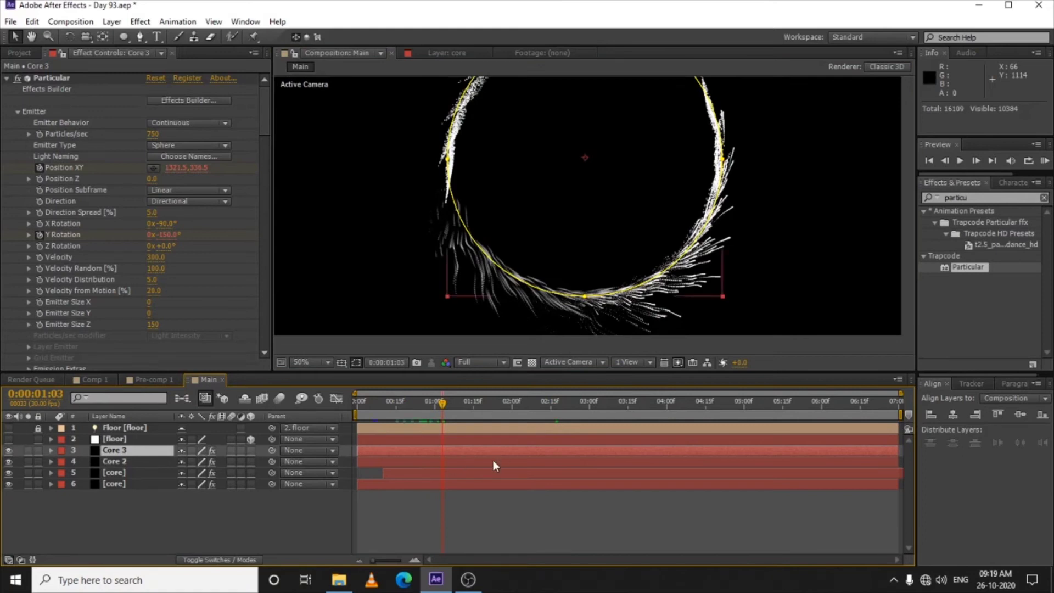
- Duplicate the bottom core layer and place the copy directly above Core 3
click(123, 460)
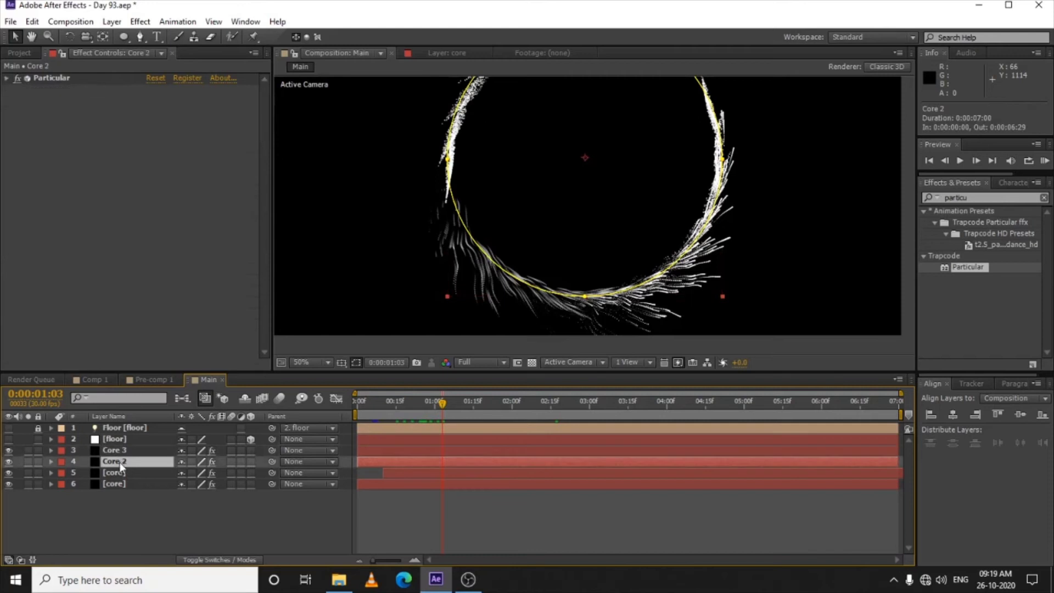
click(120, 485)
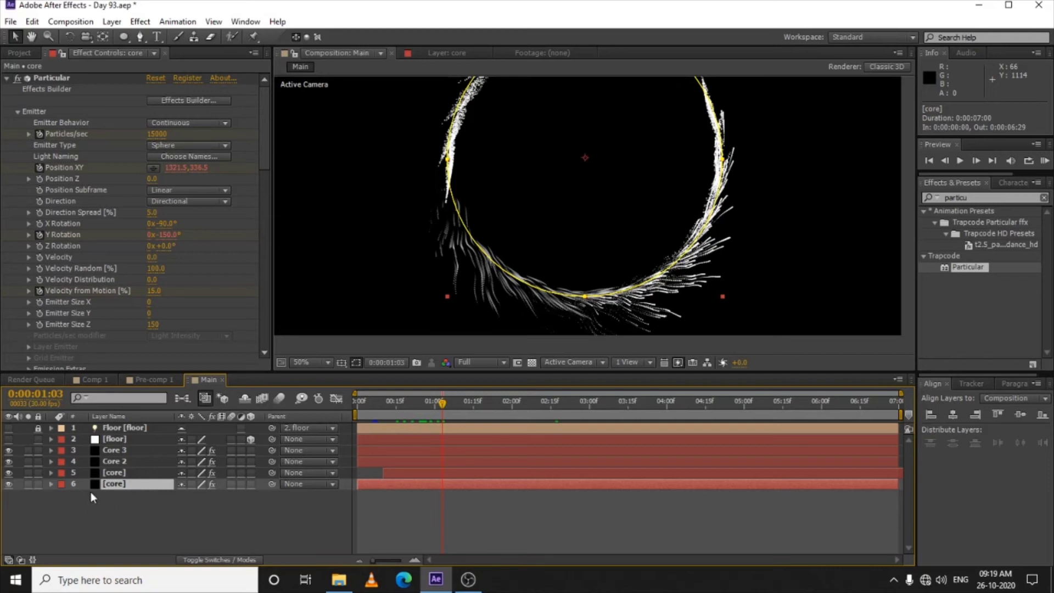
key(ctrl+d)
drag(119, 485, 118, 446)
- Rename the core copy above Core 3 as outer
right_click(117, 450)
click(146, 555)
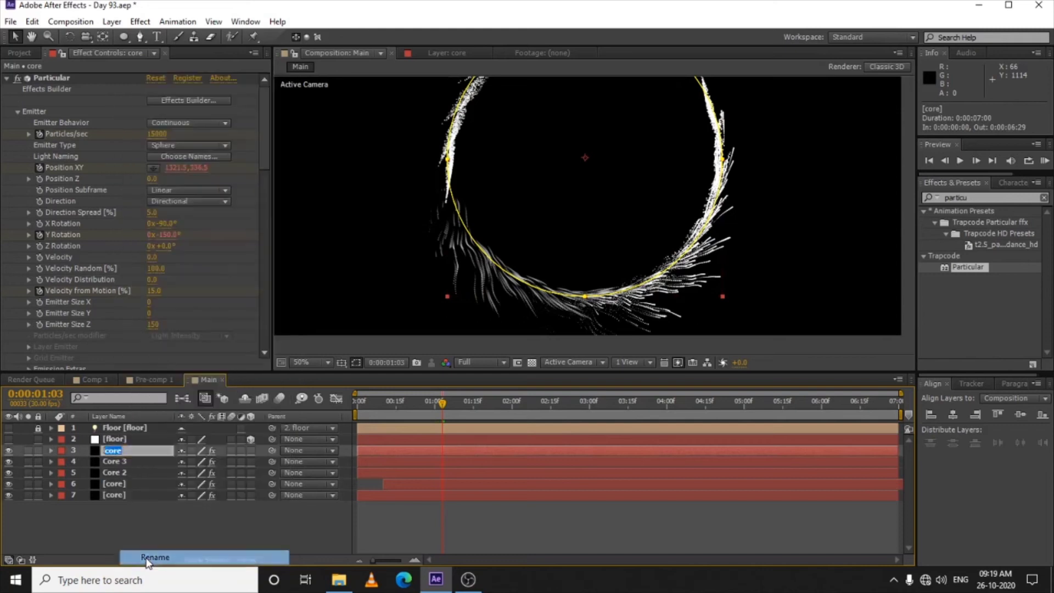
text(outer)
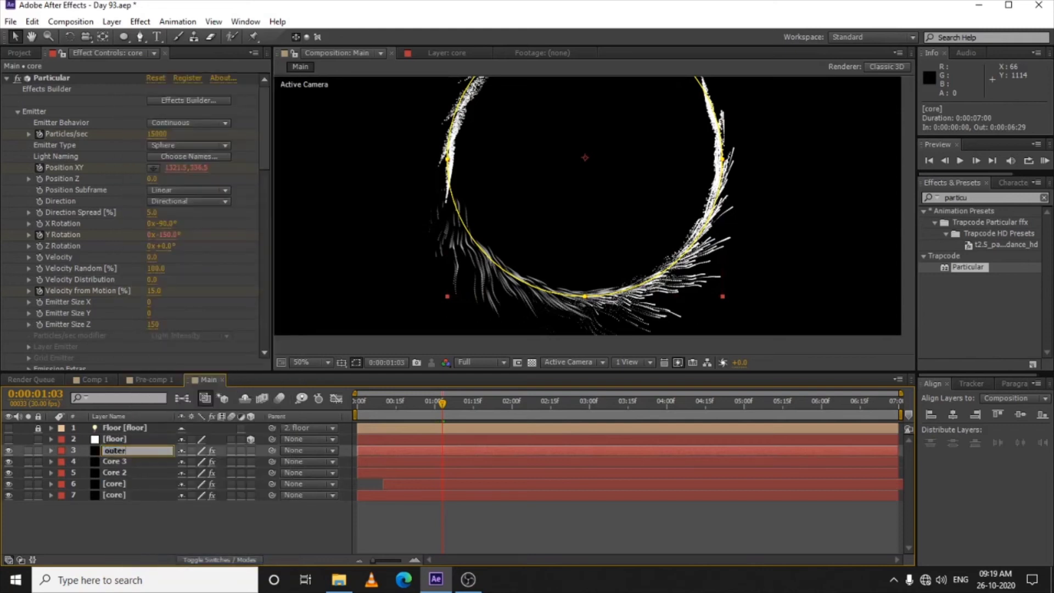
key(Return)
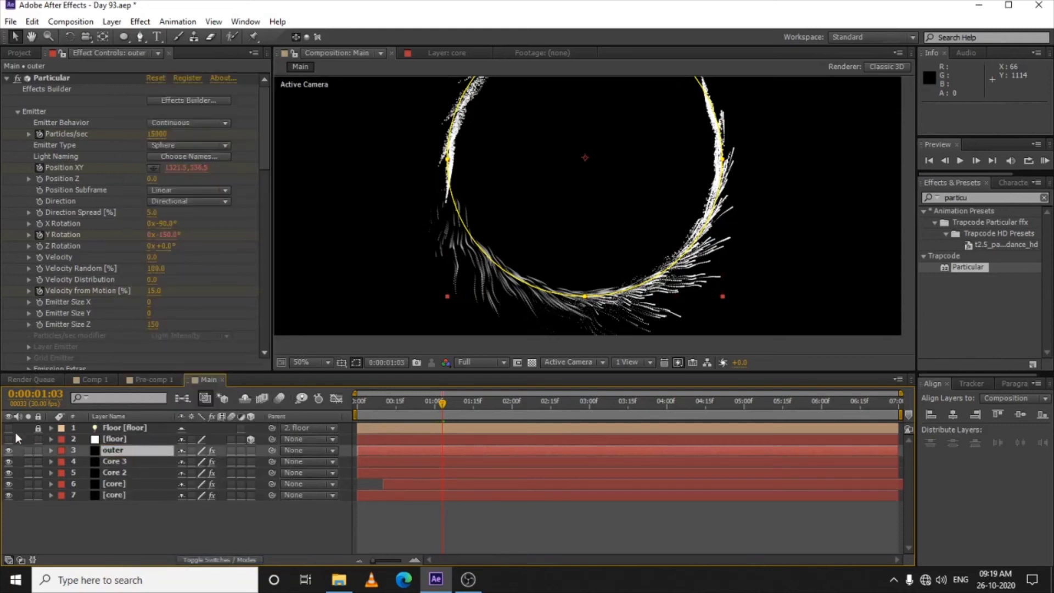
- Remove the Particles/sec keyframes on the outer layer's emitter and set the rate to 20000
click(38, 131)
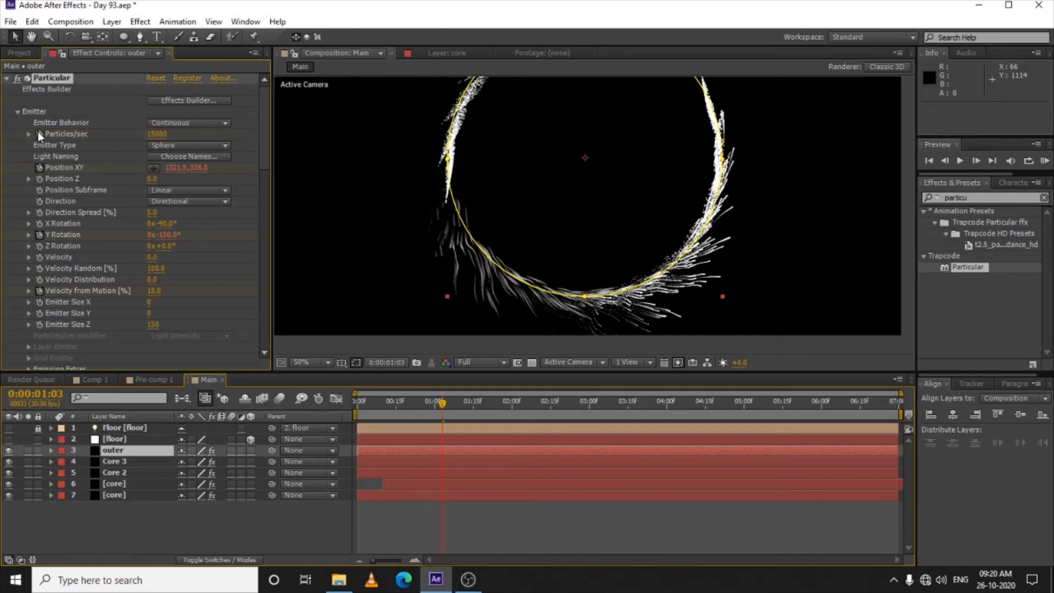
click(156, 134)
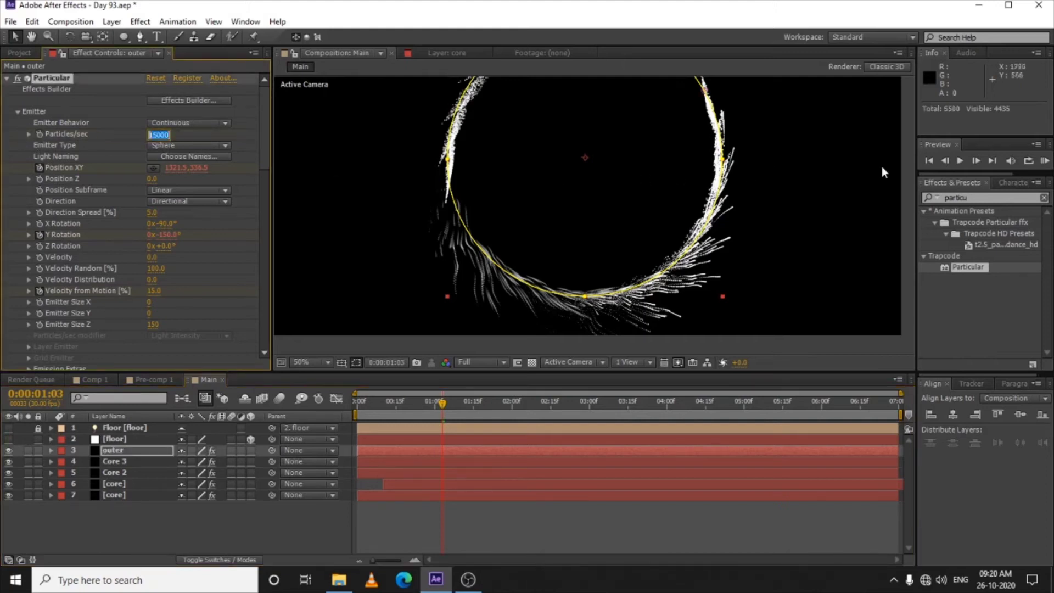
text(20000)
key(Return)
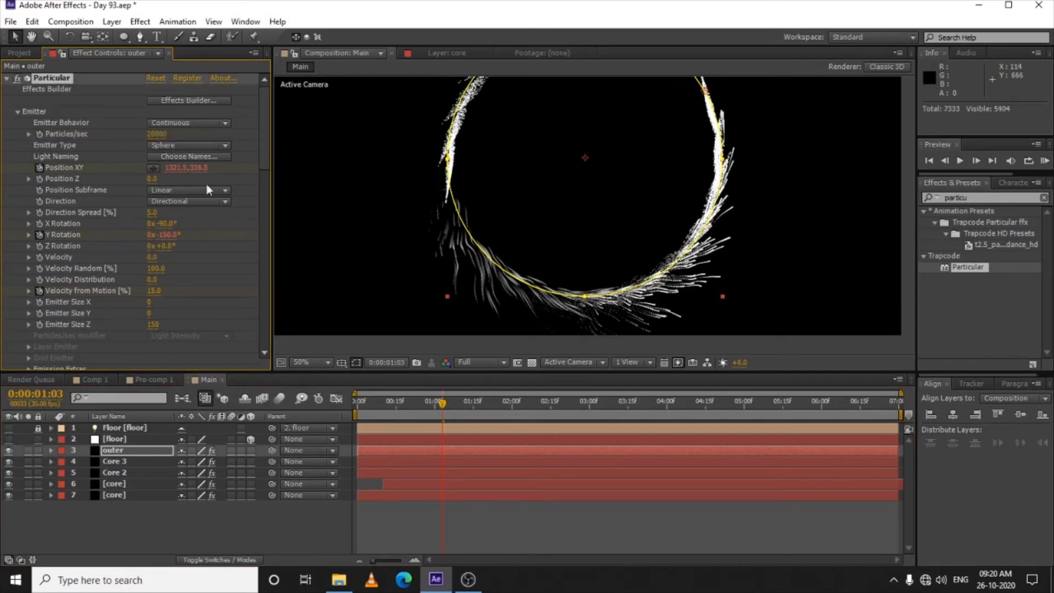
- Set the outer emitter's Velocity to 5600 and Velocity Distribution to 5
scroll(561, 225, down, 2)
scroll(561, 225, up, 2)
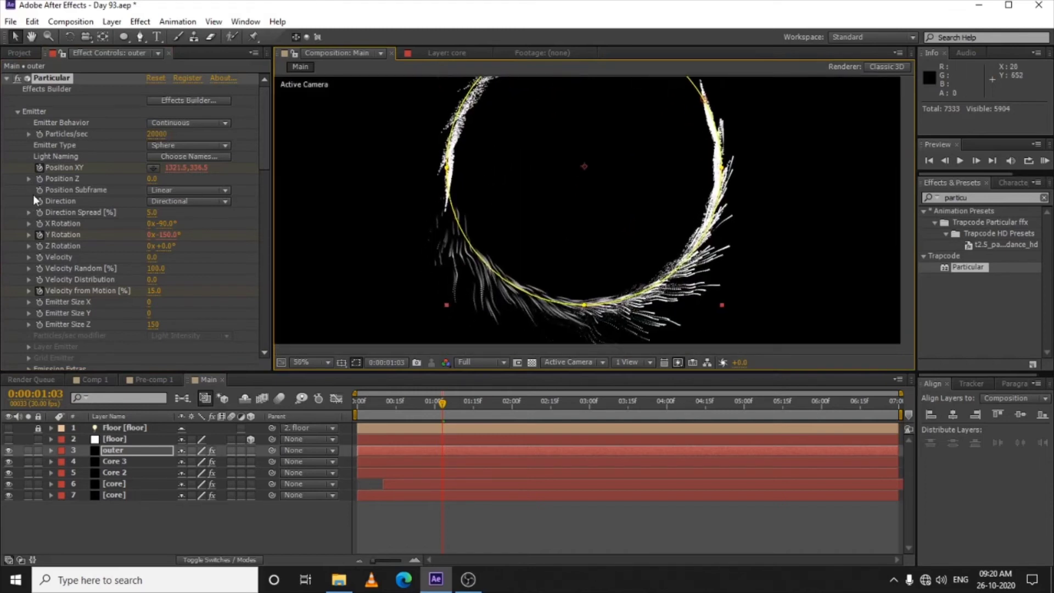
click(152, 257)
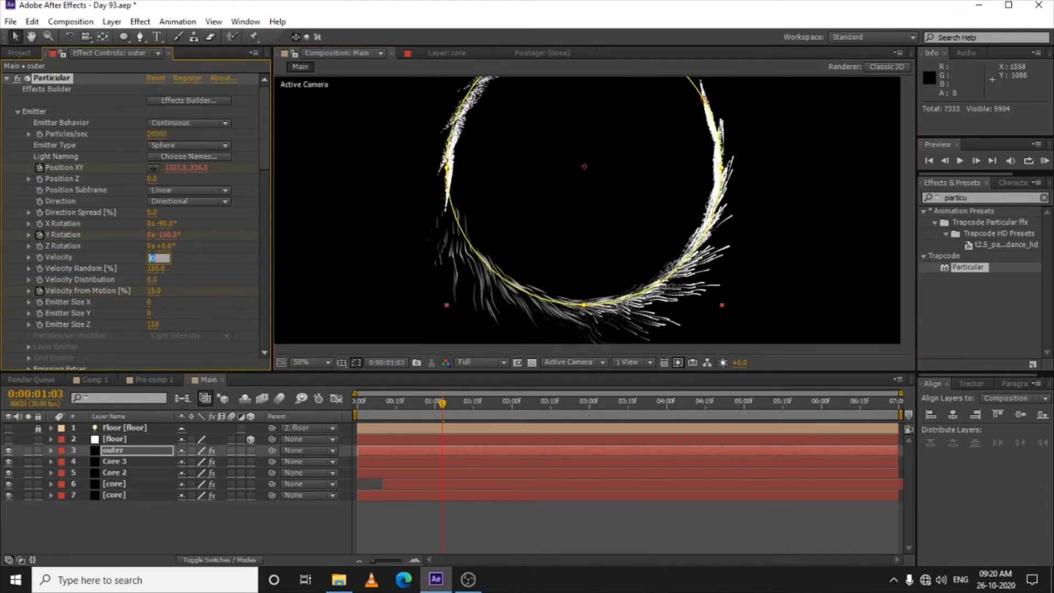
text(5600)
key(Return)
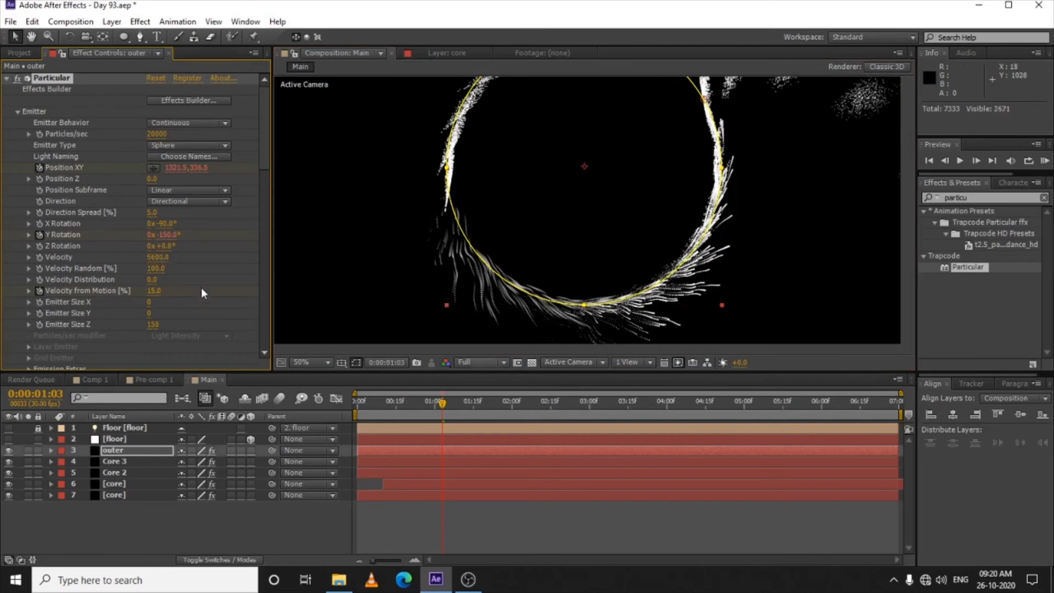
click(151, 279)
text(5)
key(Return)
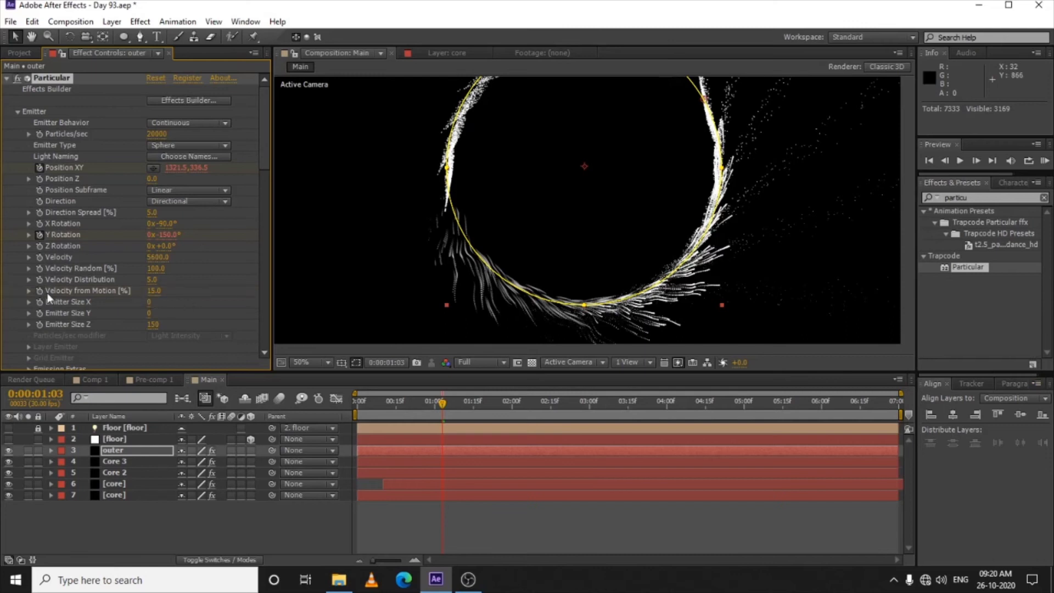
- Set the outer emitter's Velocity from Motion to 20% and bring its Particle settings into view
click(155, 291)
text(20)
key(Return)
scroll(189, 303, down, 5)
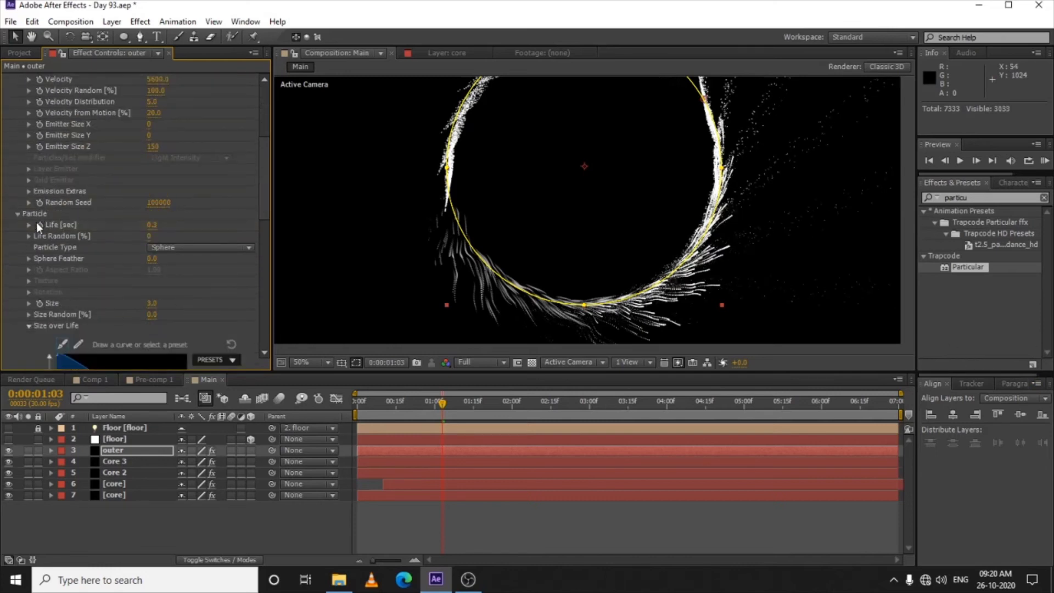
- Set the outer layer's particle Life to 0.7 seconds and apply the flat-topped preset curve to Size over Life
click(151, 225)
text(0.7)
key(Return)
scroll(91, 262, down, 4)
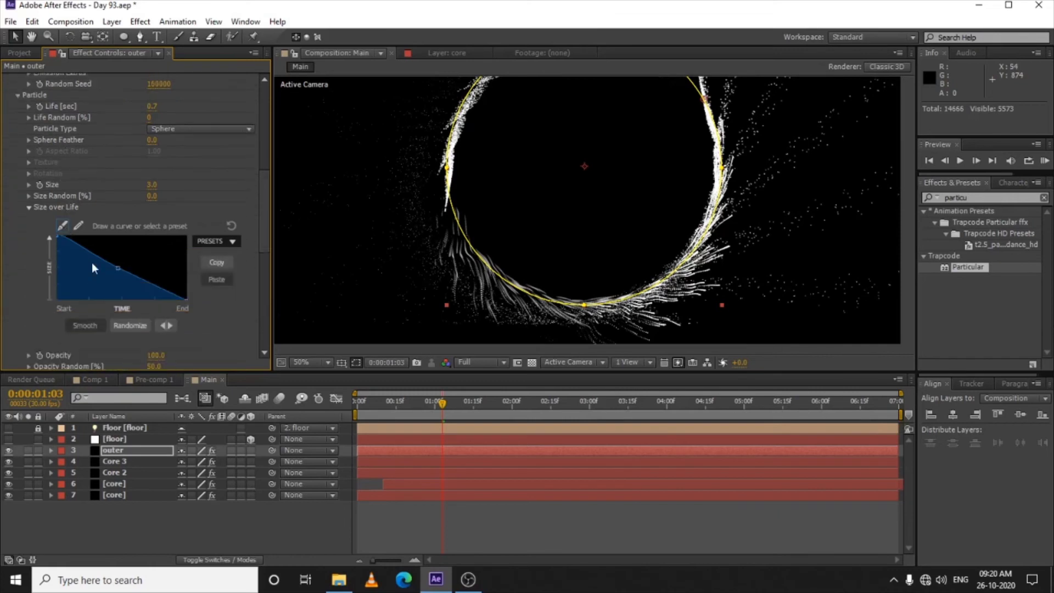
click(230, 241)
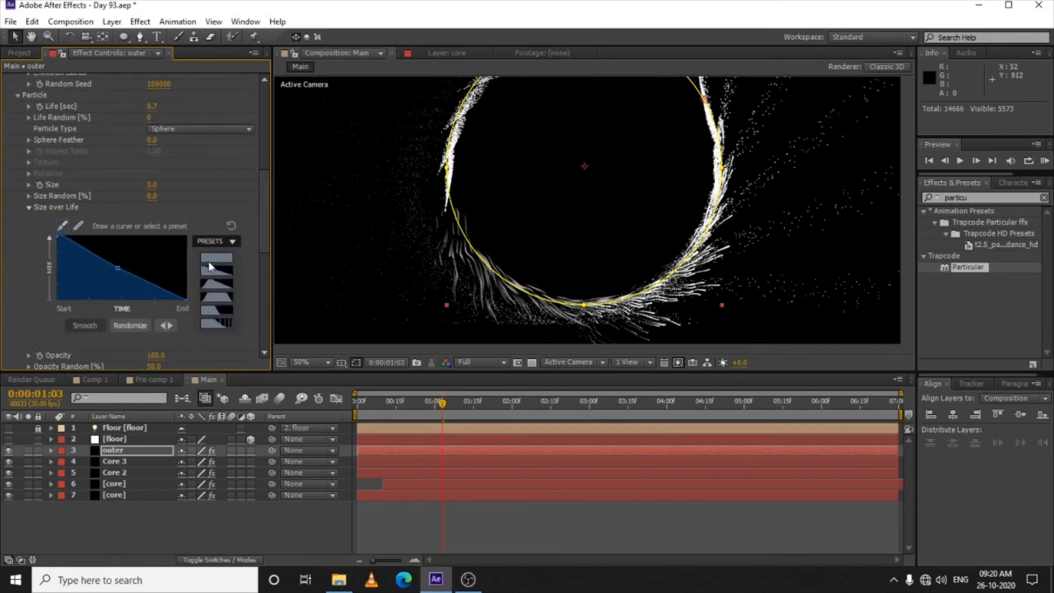
click(216, 296)
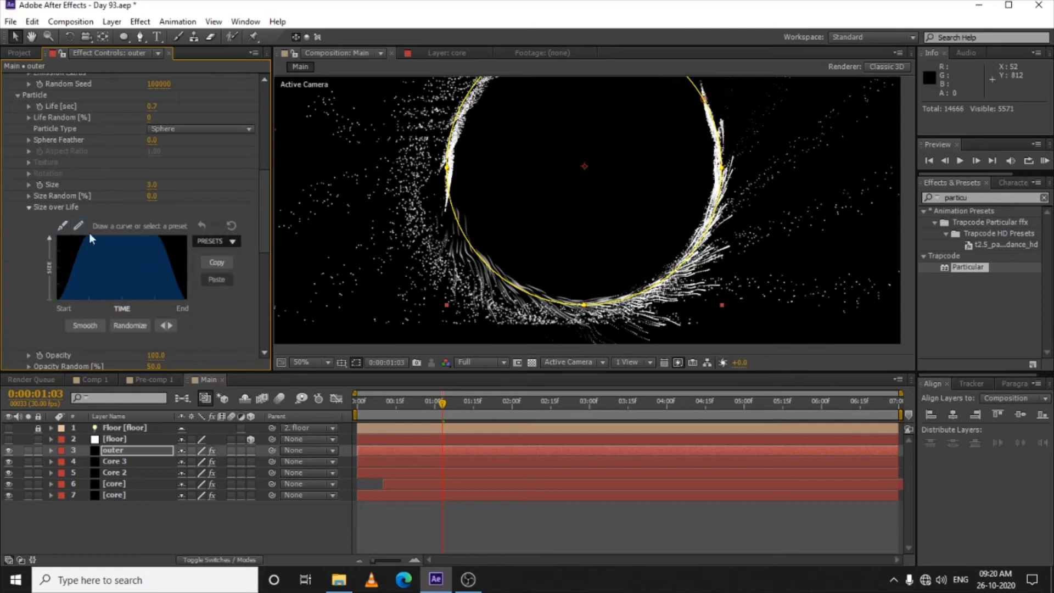
scroll(466, 285, down, 1)
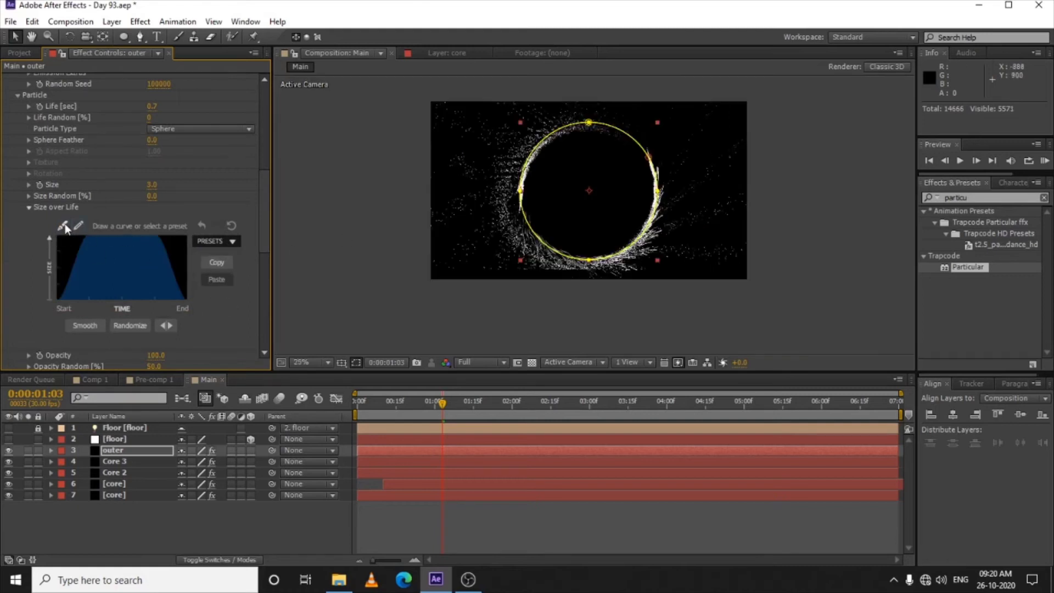
- Reshape the Size over Life curve by its points so size stays near zero early, peaks mid-life and holds until just before the end
click(64, 226)
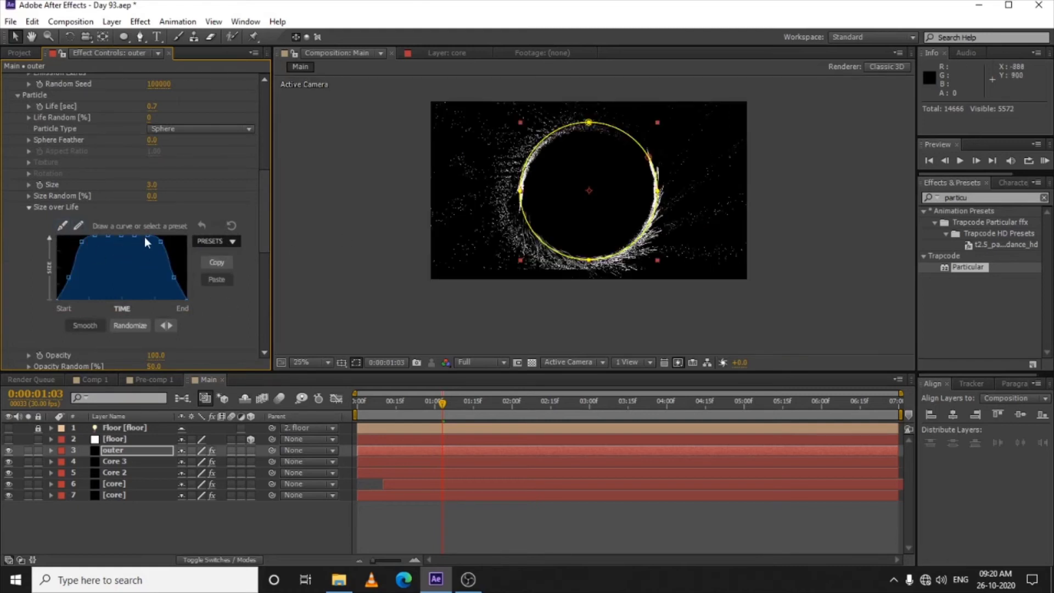
key(Delete)
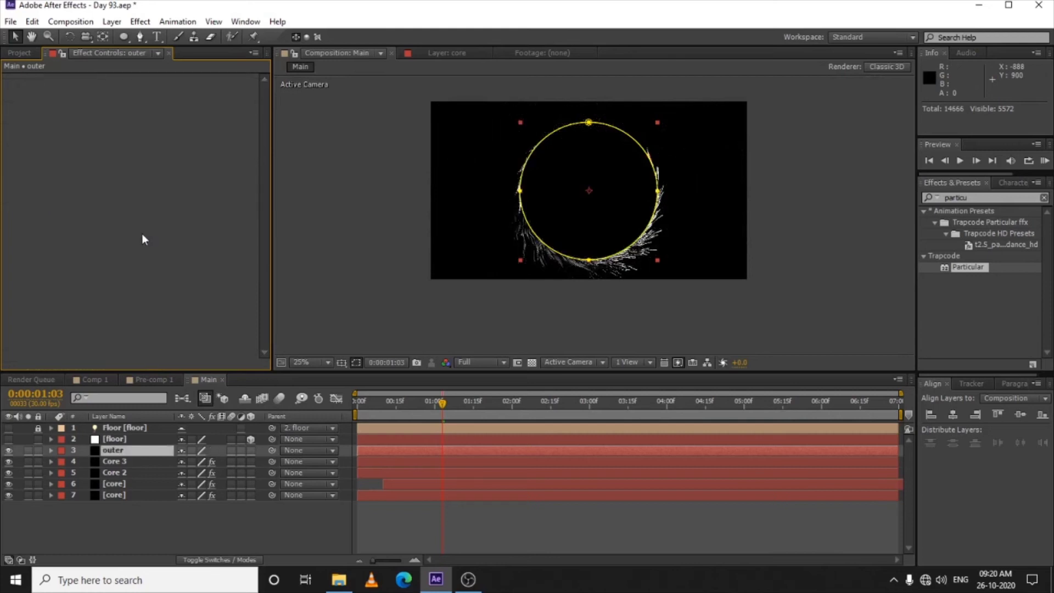
key(ctrl+z)
scroll(143, 236, down, 10)
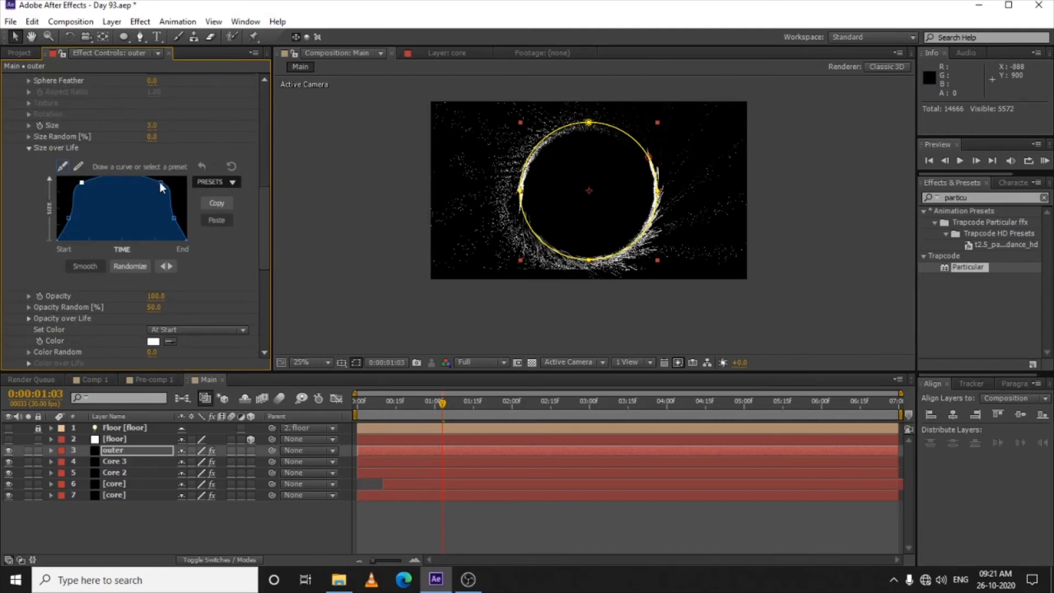
drag(176, 219, 175, 176)
drag(81, 184, 120, 177)
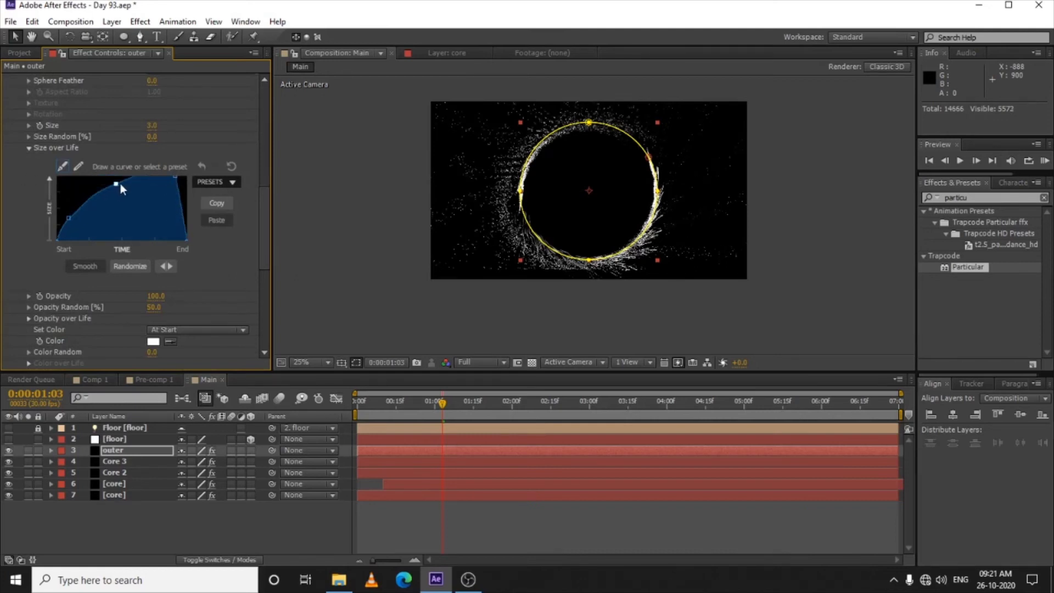
drag(67, 216, 87, 235)
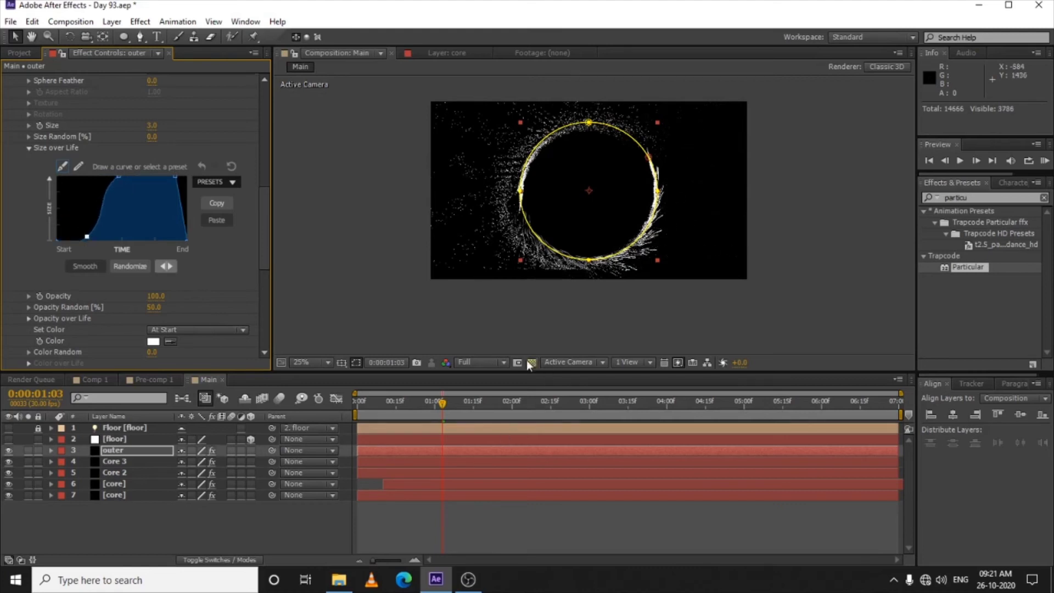
- Examine the outer particles around the ring at 0:00:01:15 and look through their Particle and Physics settings
drag(449, 401, 474, 405)
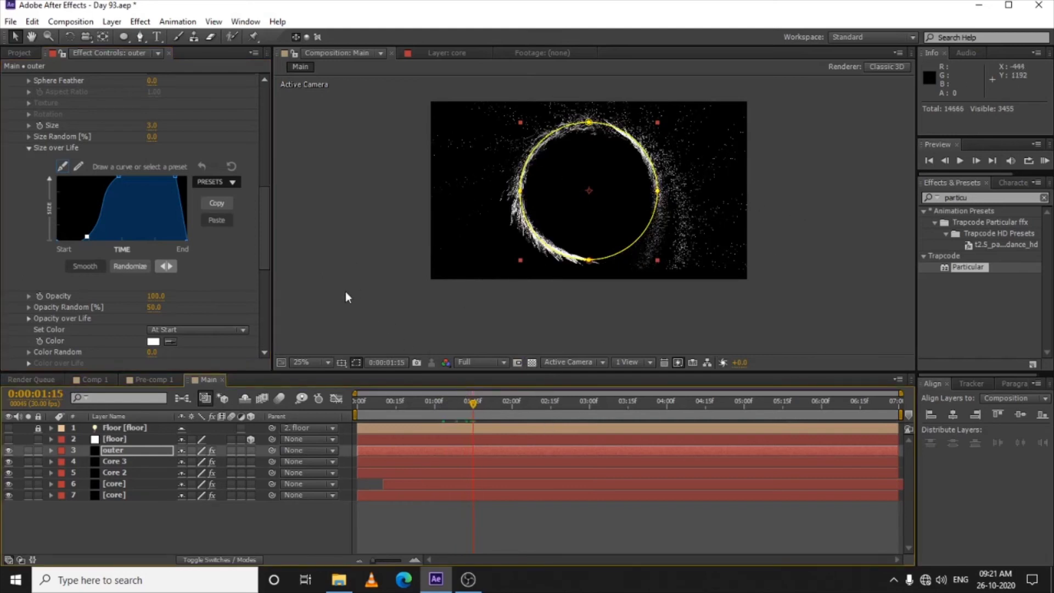
scroll(110, 262, down, 3)
scroll(110, 262, down, 2)
key(slash)
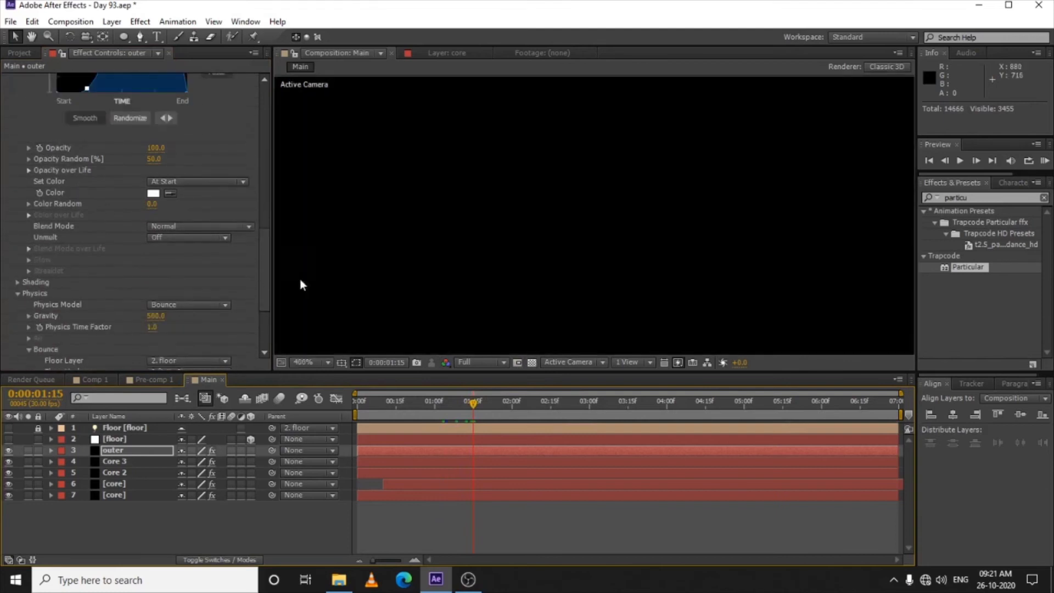
scroll(475, 252, down, 4)
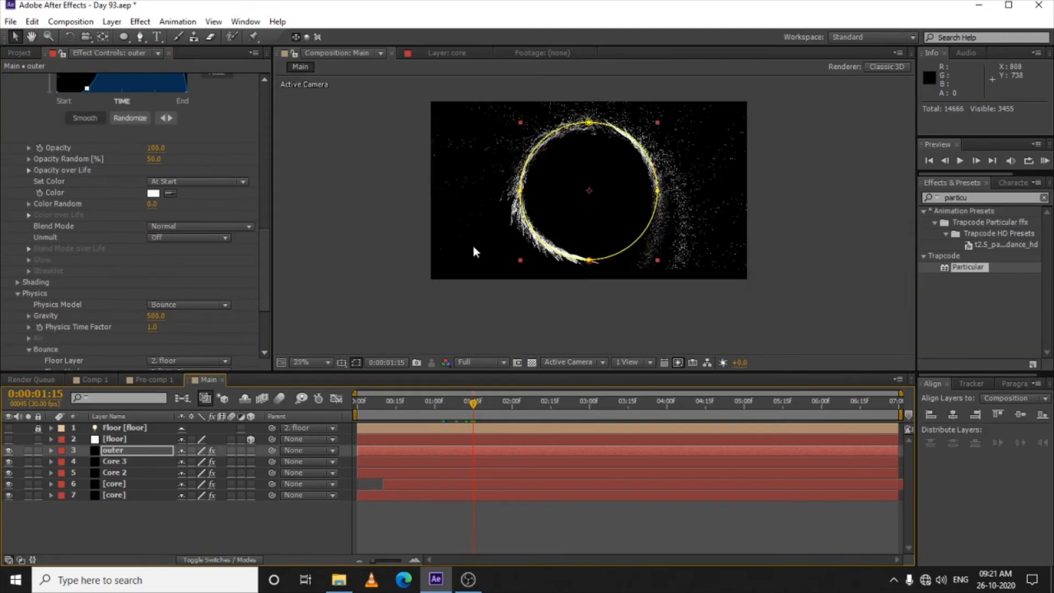
scroll(494, 242, up, 2)
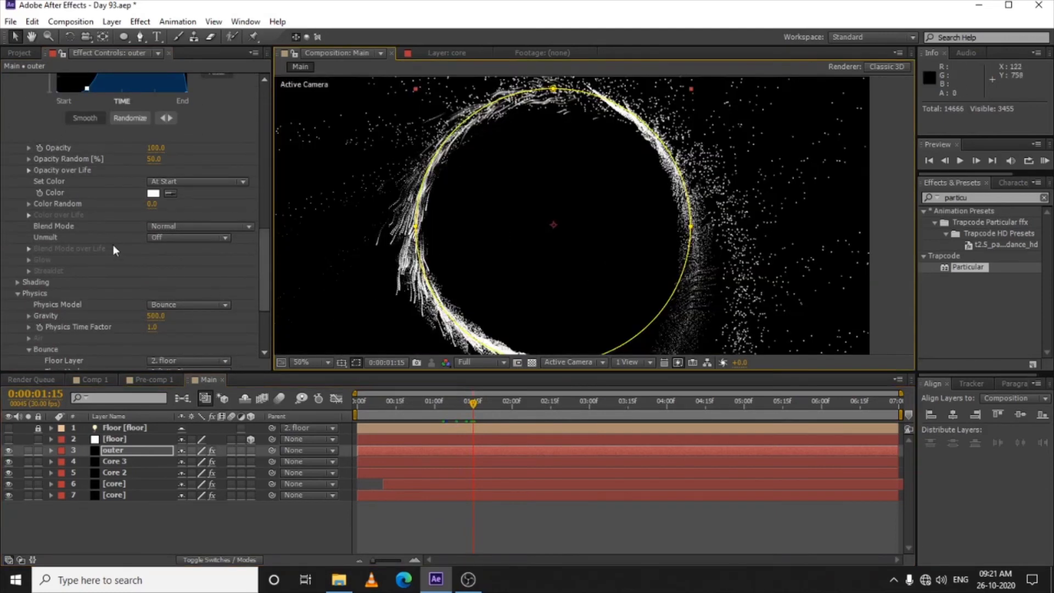
scroll(111, 213, up, 10)
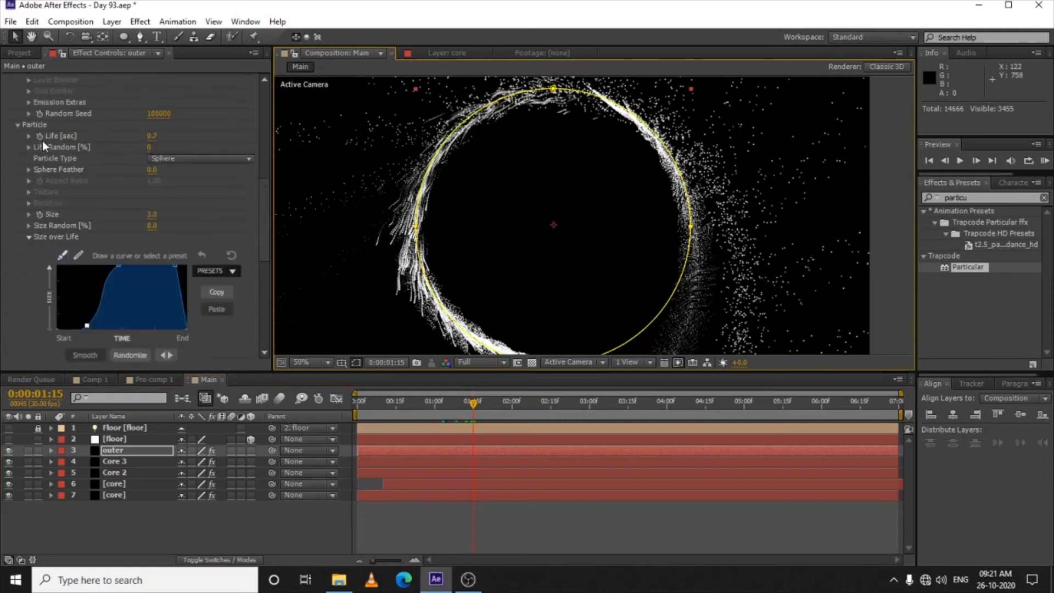
- Collapse the outer layer's Particular settings, duplicate the layer and shift the copy to start at 0:00:00:10
click(7, 79)
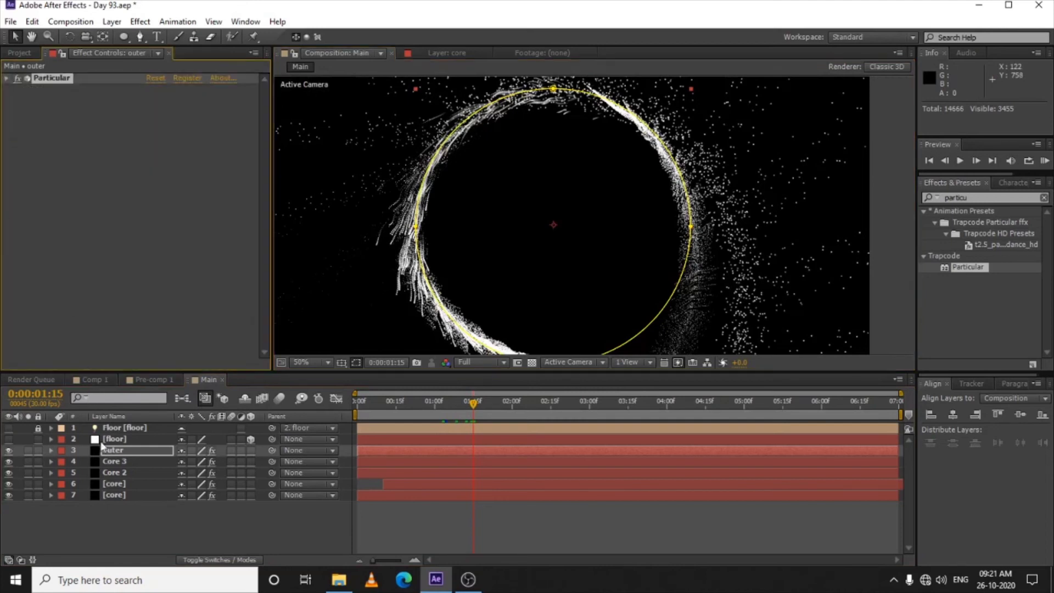
click(108, 451)
key(ctrl+d)
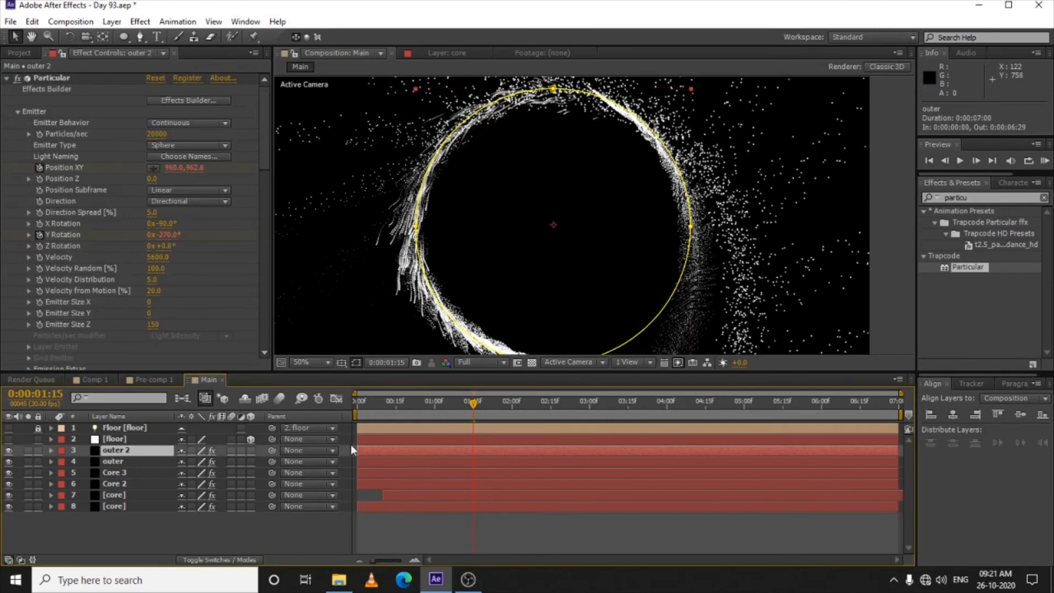
drag(361, 450, 390, 453)
click(384, 405)
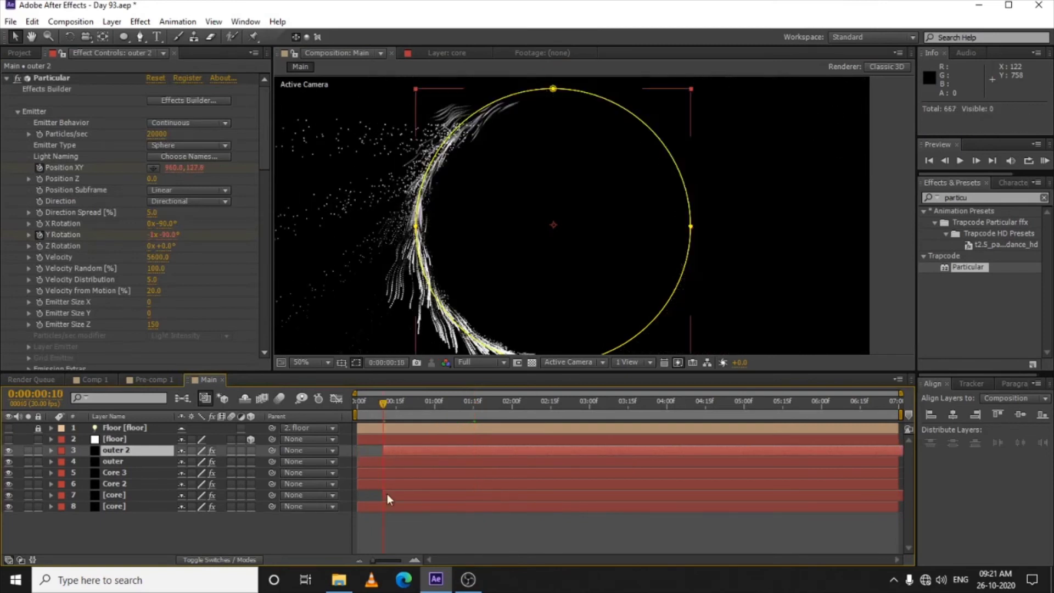
- Preview the two overlapping outer layers up to 0:00:01:18 and inspect the particle coverage around the ring
key(comma)
drag(385, 409, 491, 409)
scroll(619, 307, up, 1)
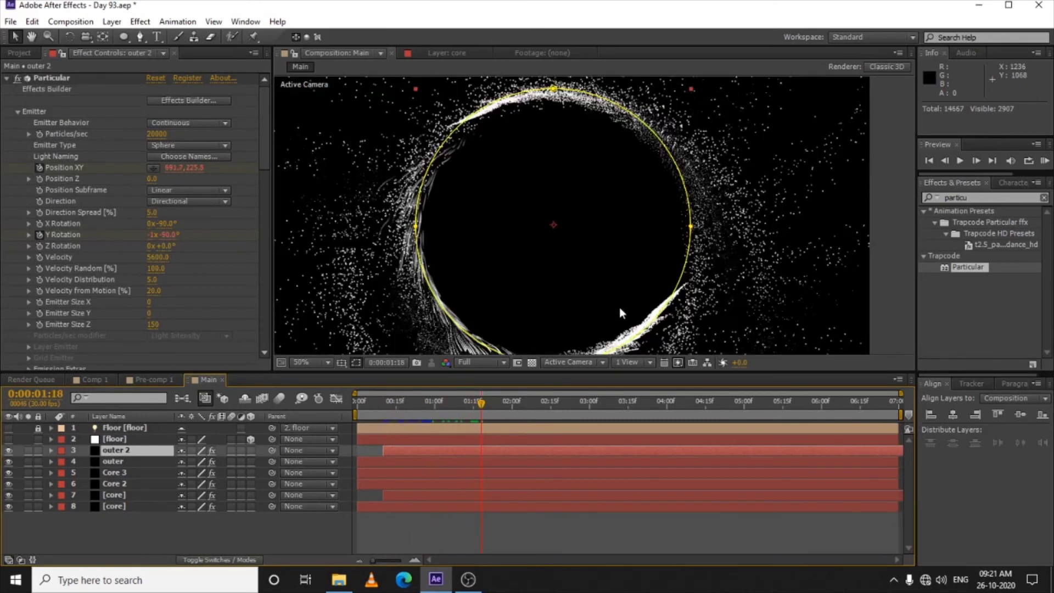
scroll(619, 308, down, 1)
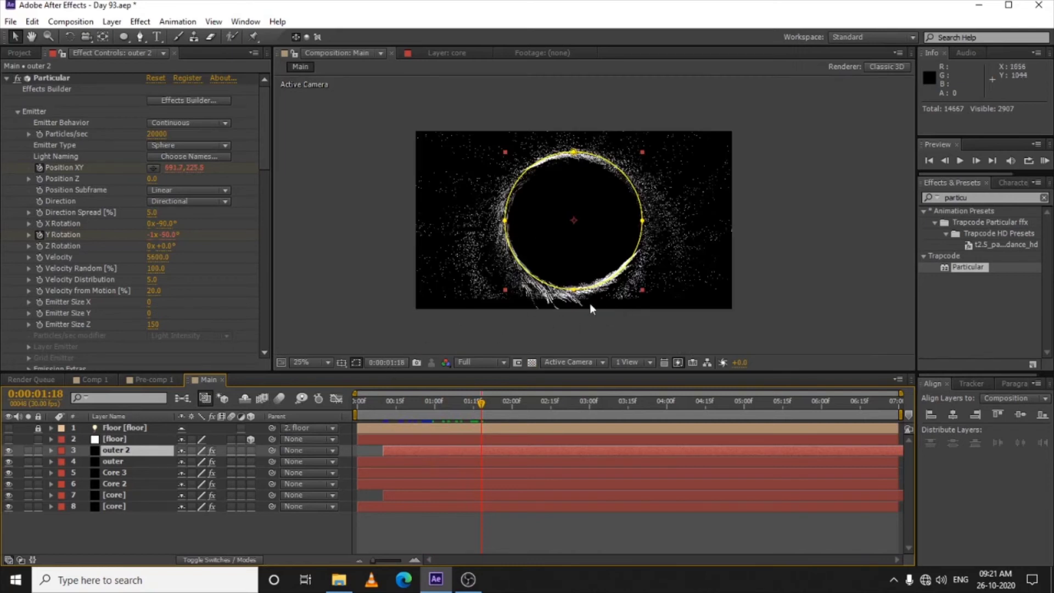
scroll(576, 302, up, 1)
scroll(576, 302, down, 1)
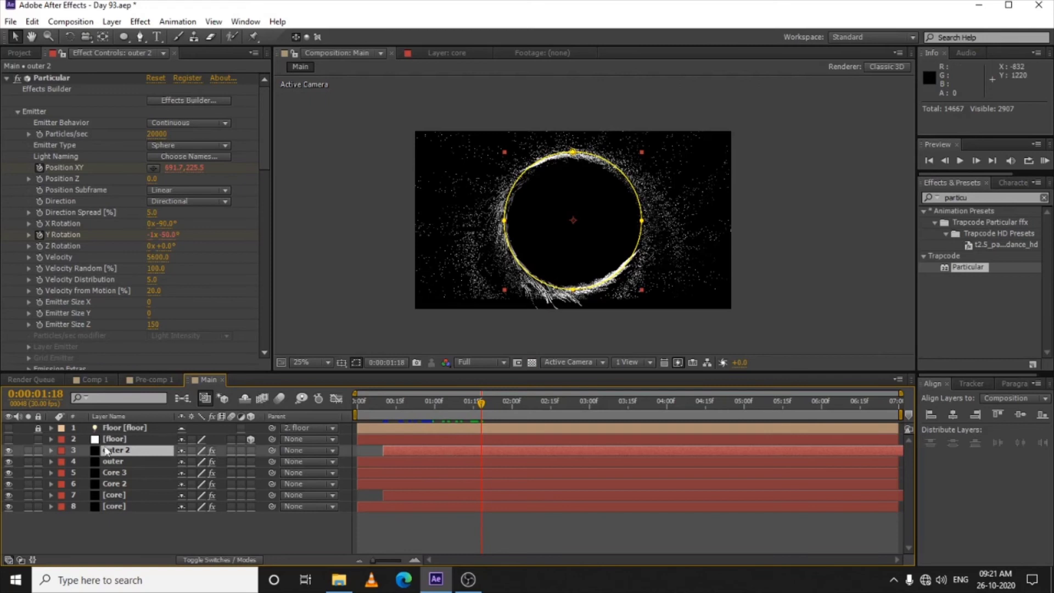
- Duplicate the outer layer, place the copy above outer 2 and rename it bounce
click(116, 461)
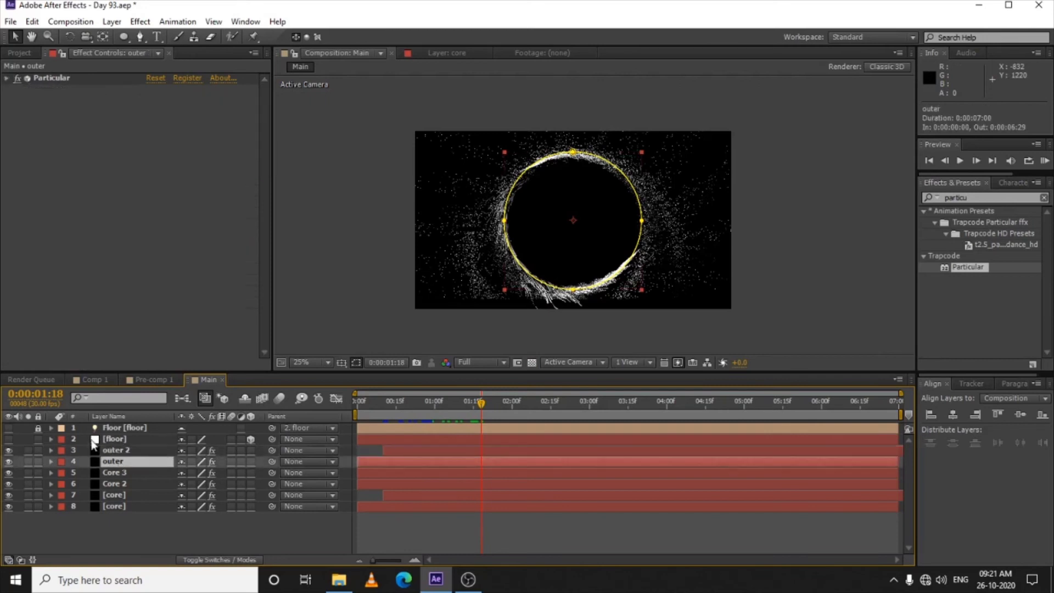
key(ctrl+d)
drag(119, 461, 123, 450)
right_click(123, 450)
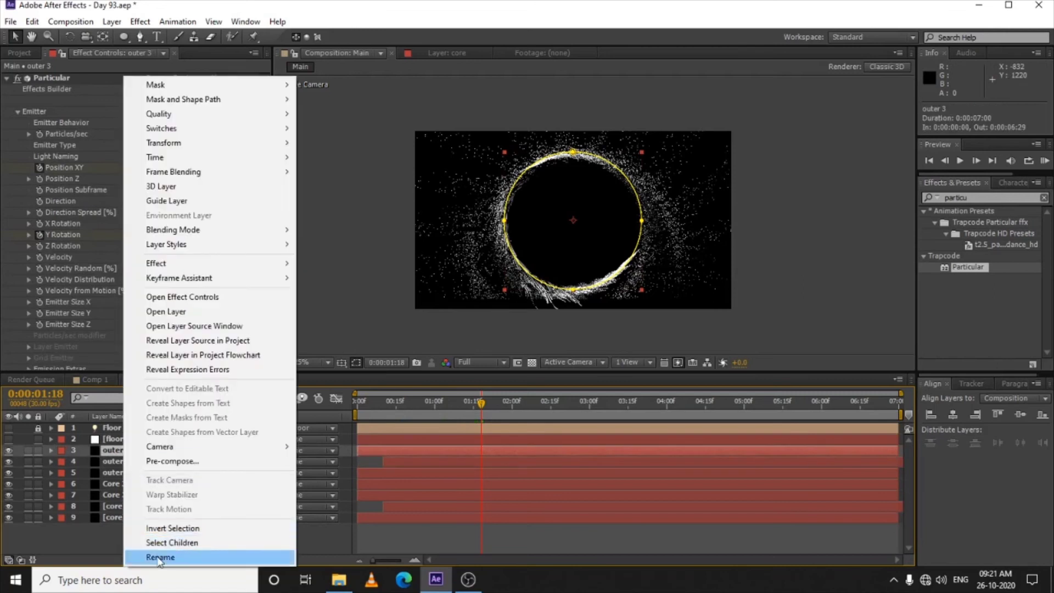
click(158, 557)
text(bounce)
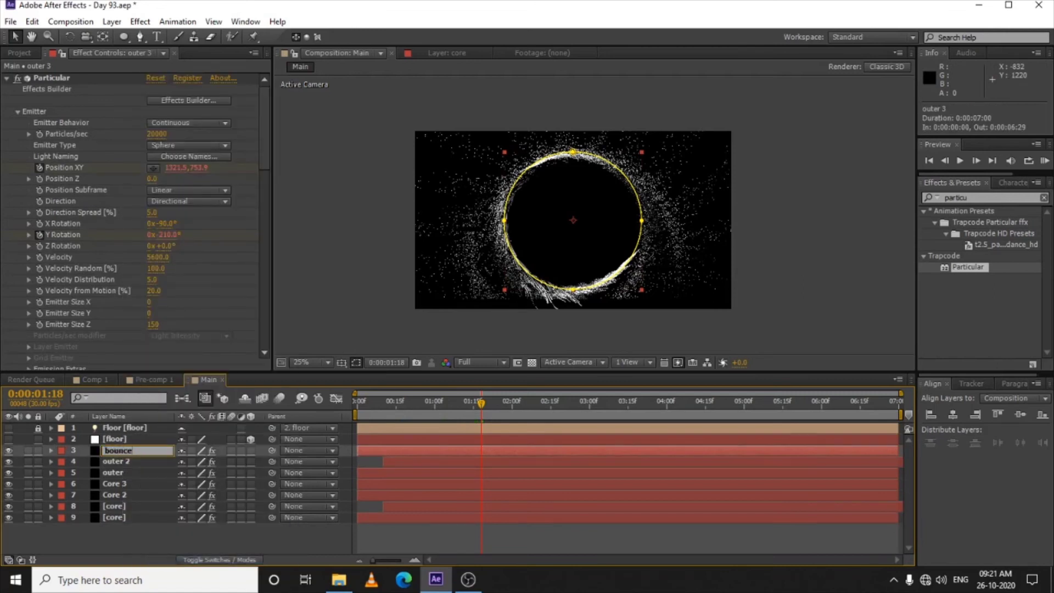
click(136, 472)
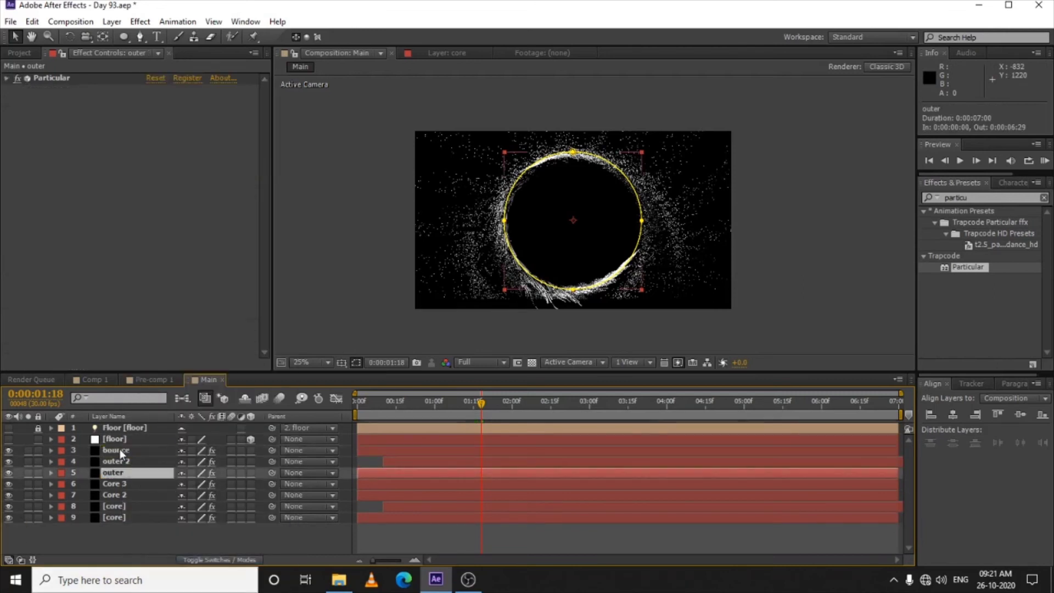
- Set the bounce layer emitter's X Rotation to -120°
click(120, 449)
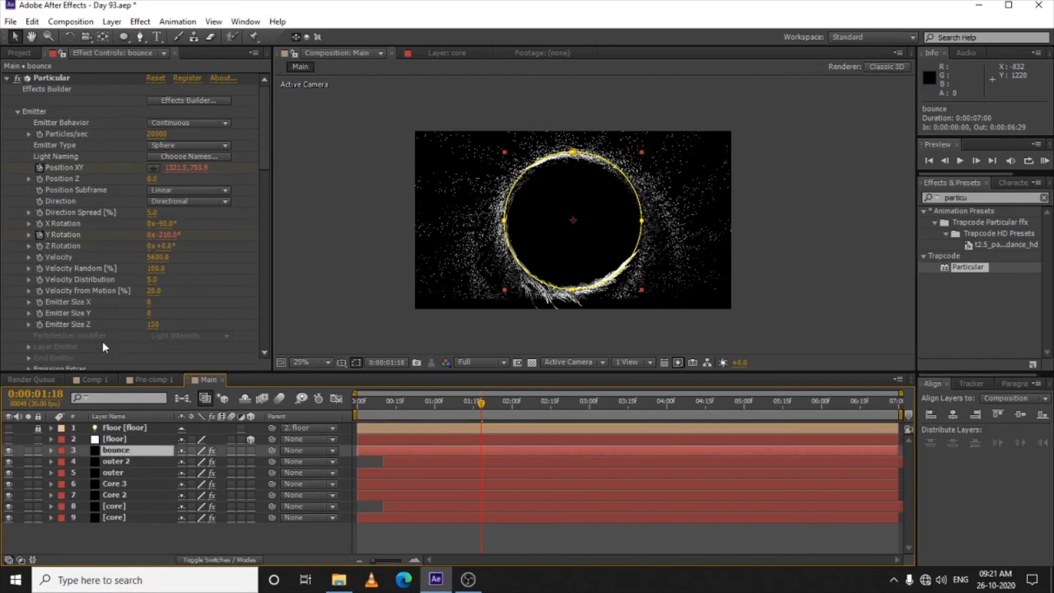
click(166, 224)
text(-)
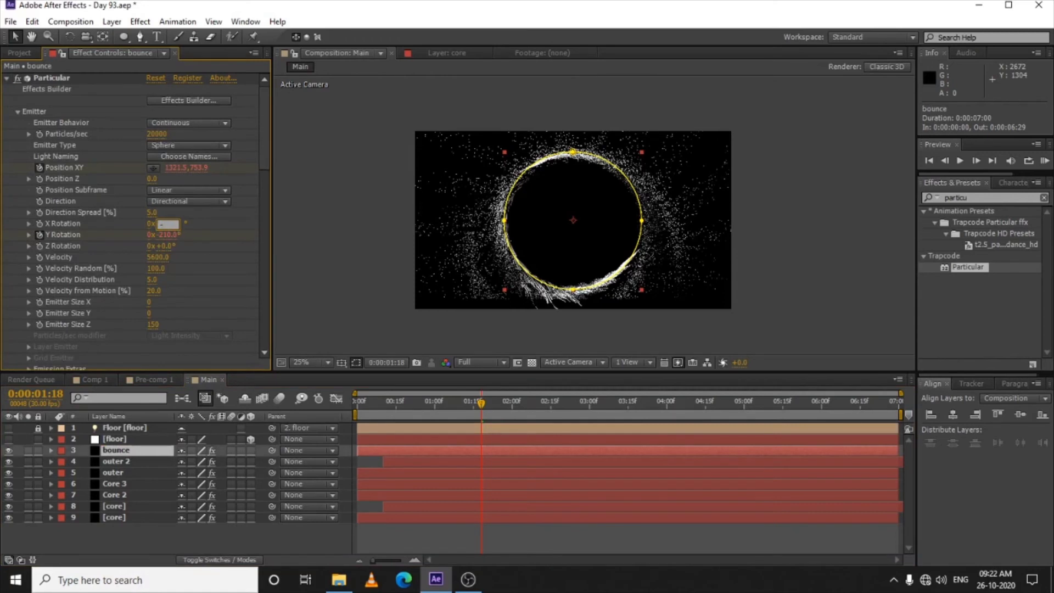
text(120)
key(Return)
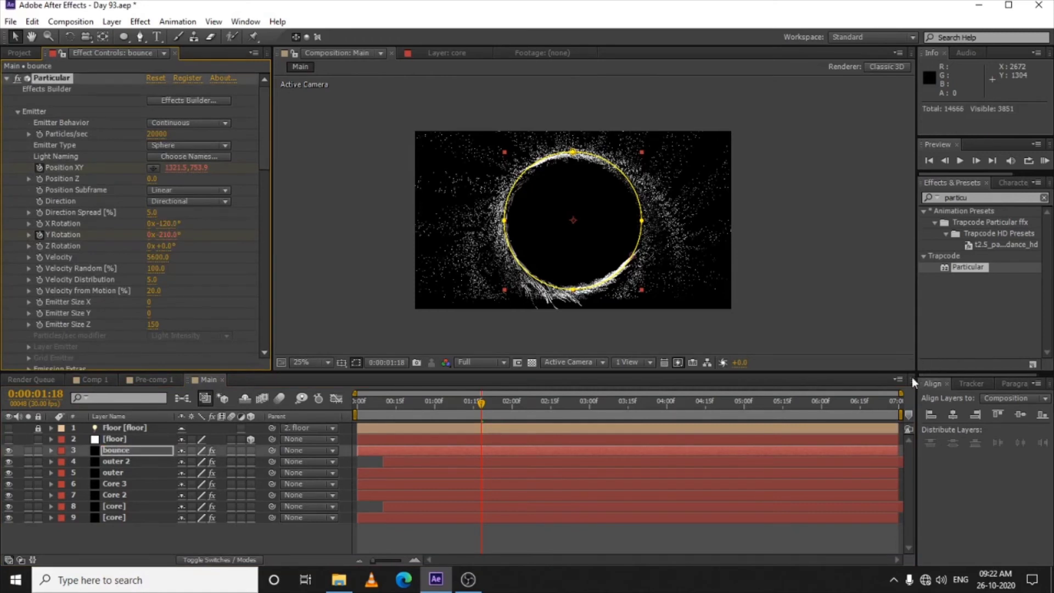
- Reveal the bounce layer's keyframes and set its Y Rotation to 0° at the 0:00:00:18 keyframe
key(u)
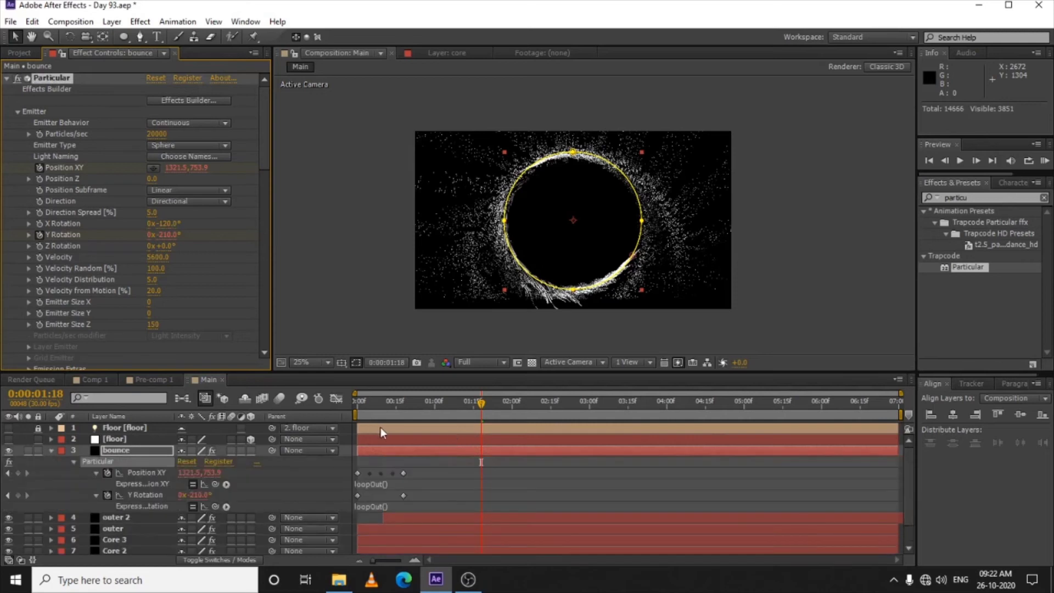
scroll(381, 427, down, 1)
click(404, 416)
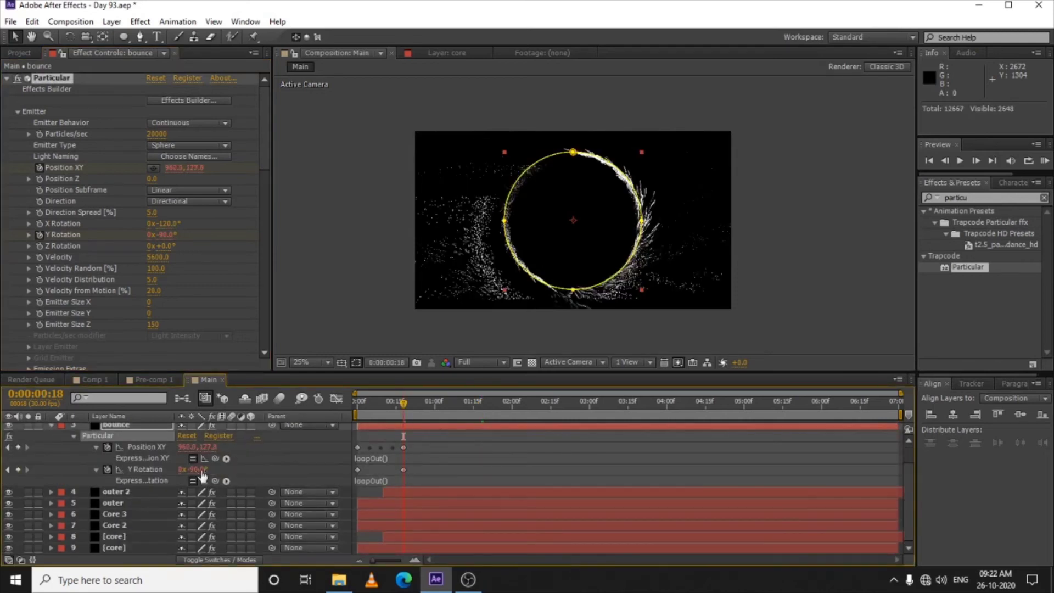
click(164, 235)
text(0)
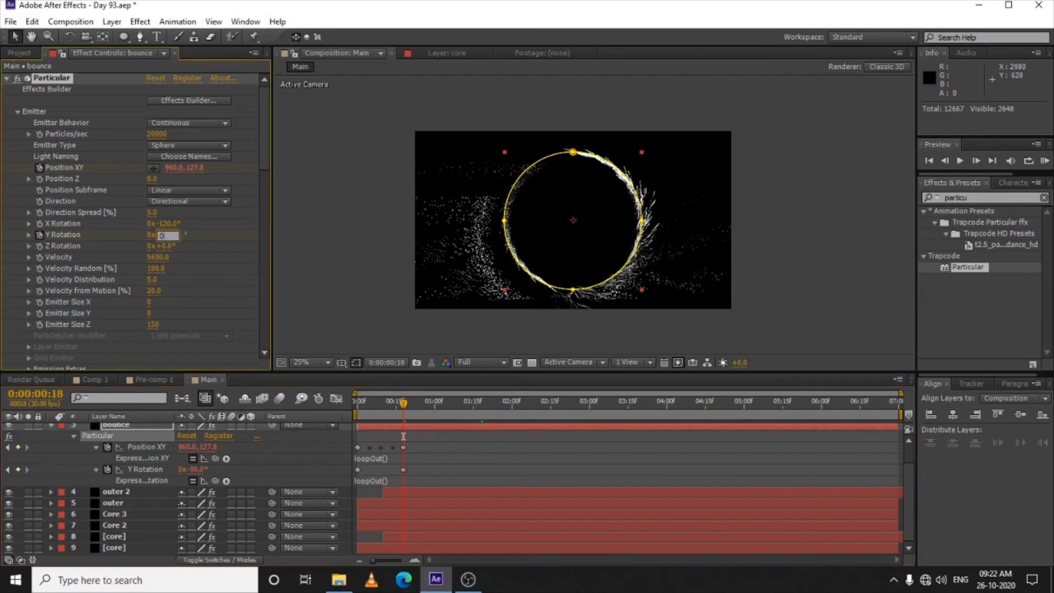
key(Return)
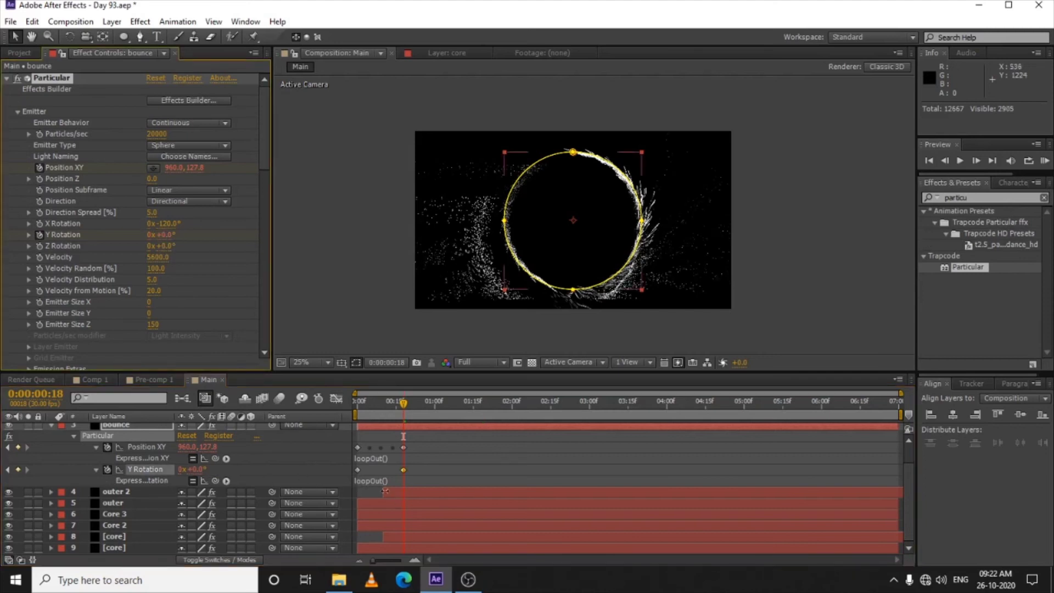
- Replace the bounce emitter's Y Rotation expression with wiggle(5,200) and preview the motion up to 0:00:01:10
click(378, 481)
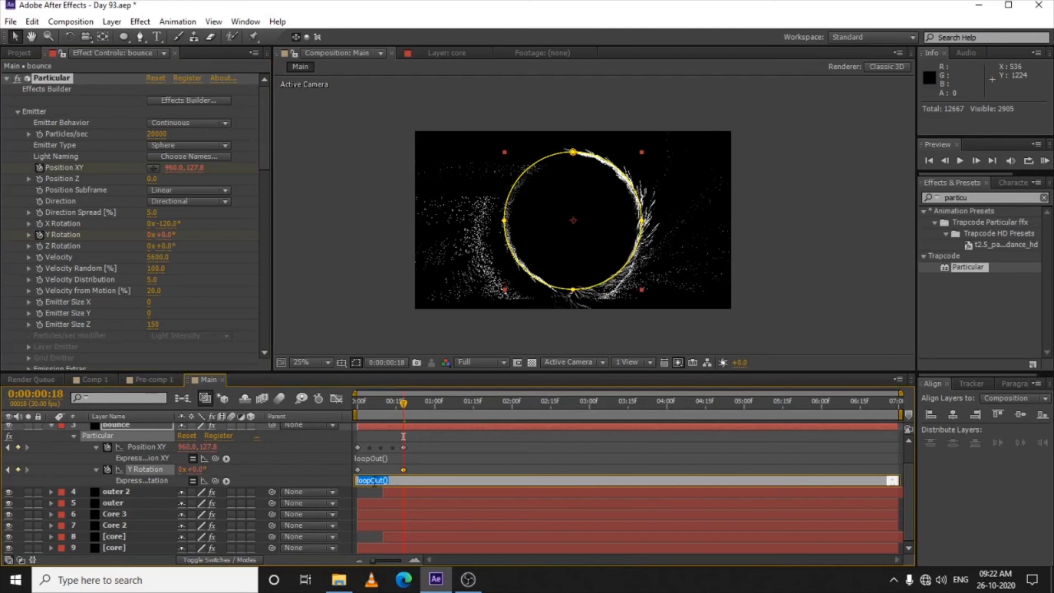
text(wiggle(5,200)
click(408, 412)
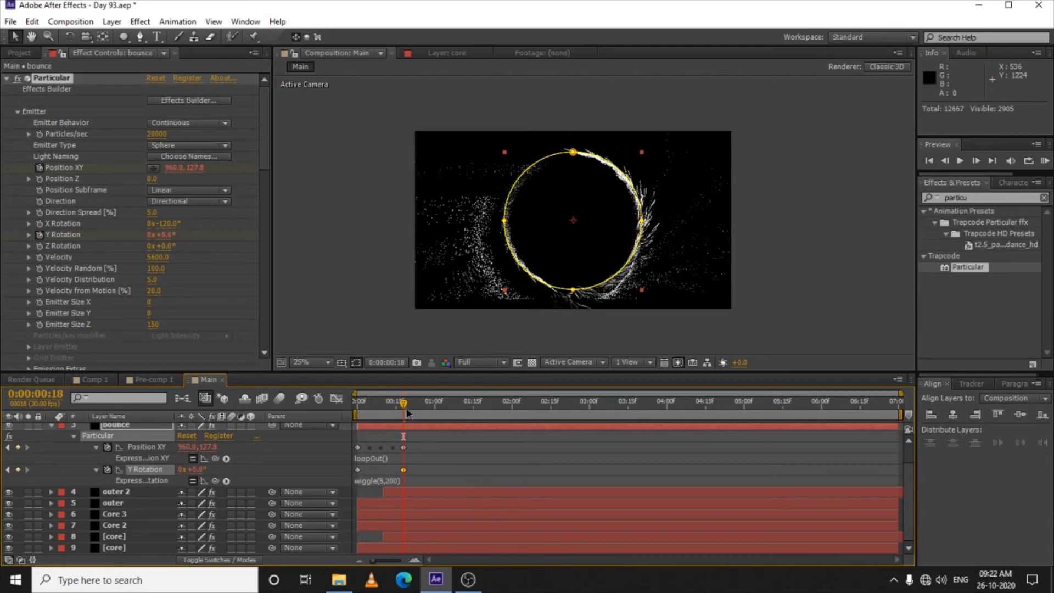
drag(418, 404, 461, 410)
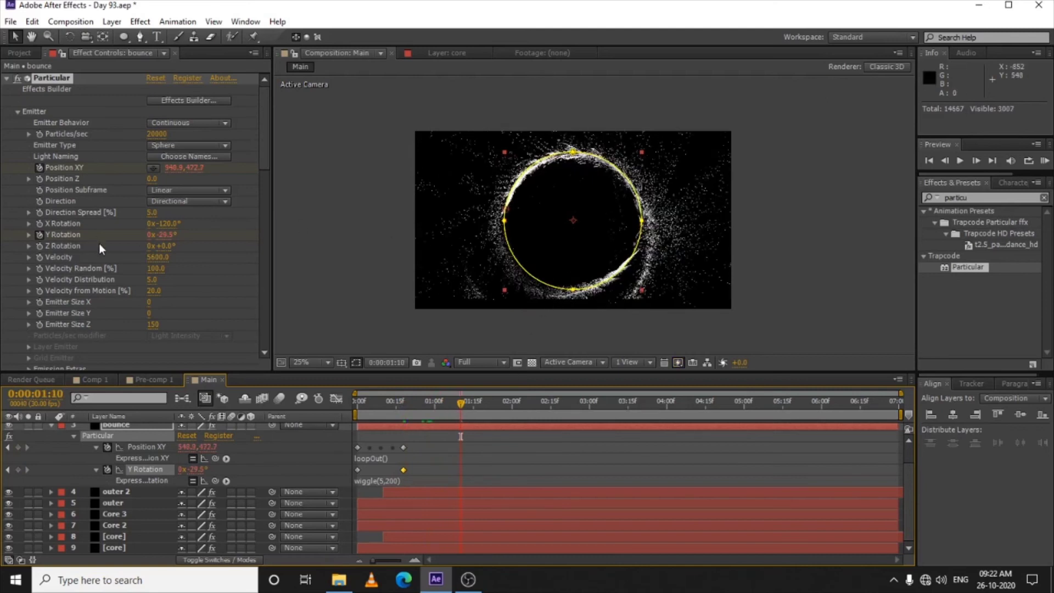
- Set the bounce layer emitter's Velocity to 3000 and its Emitter Size Z to 1000
click(156, 257)
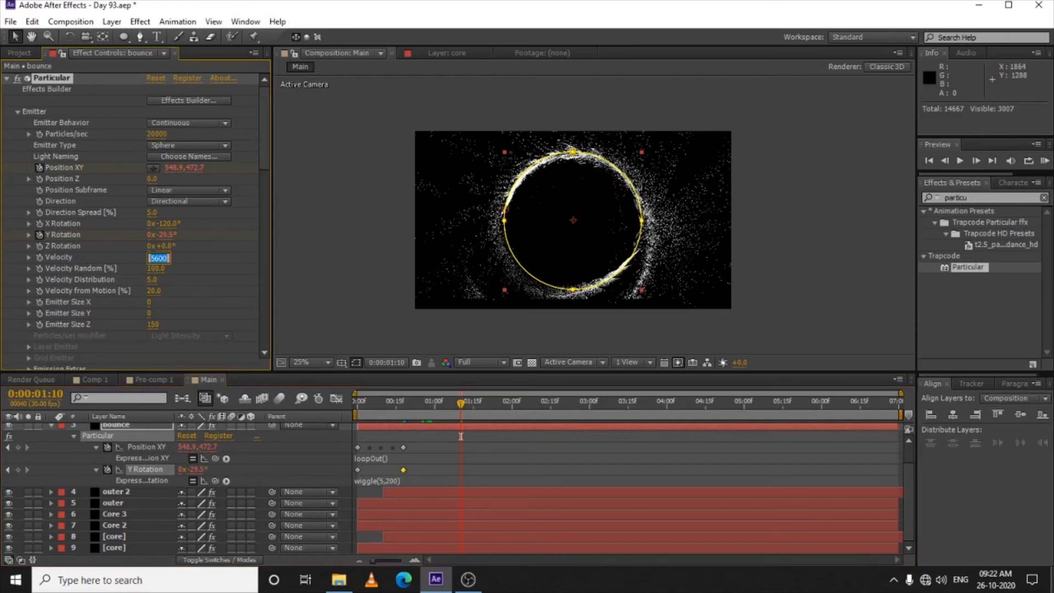
text(3000)
key(Return)
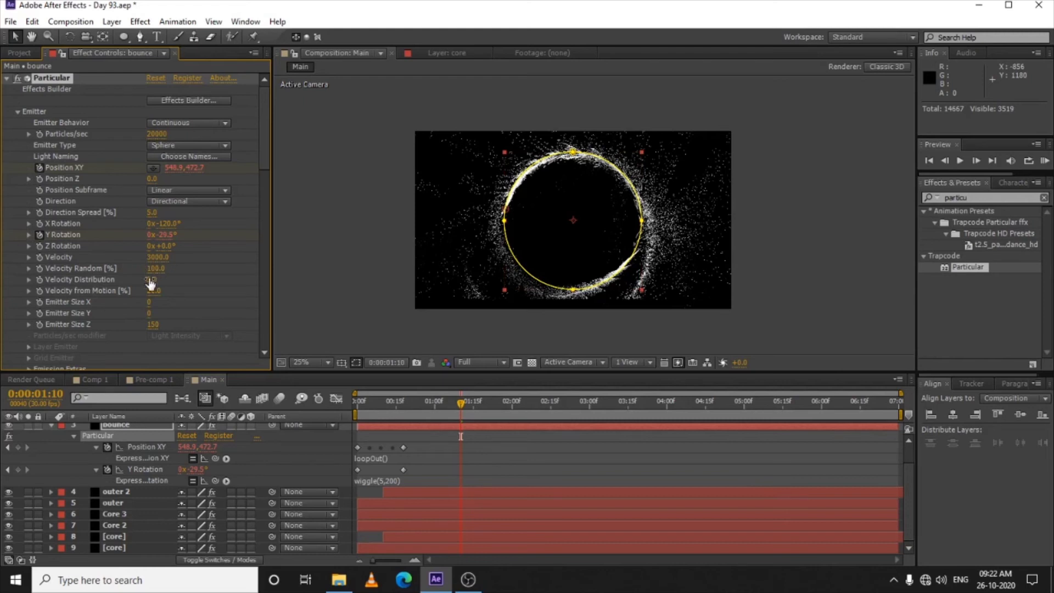
click(152, 325)
text(1000)
key(Return)
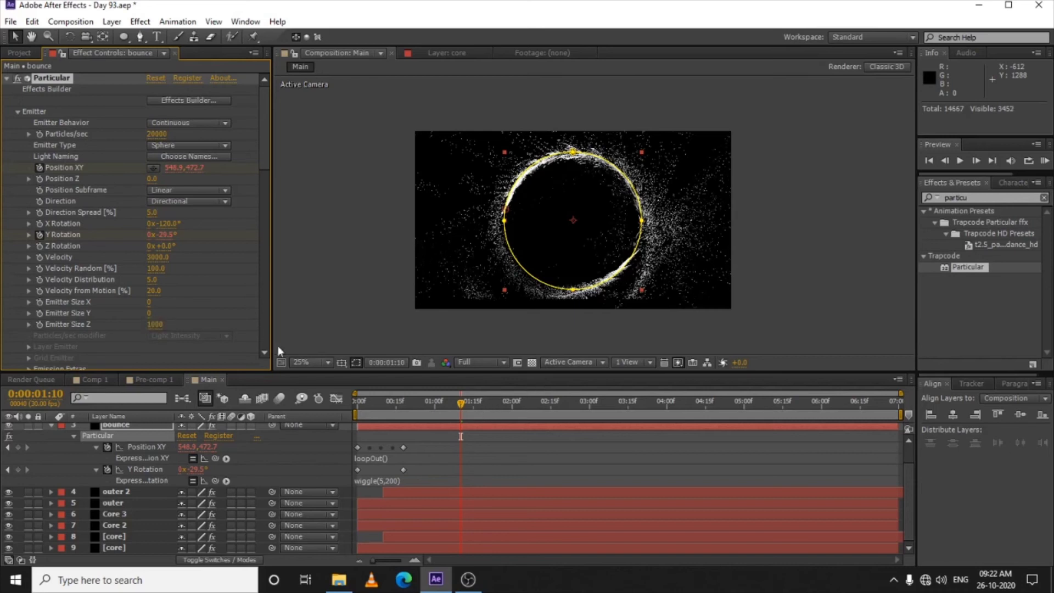
- Apply the trapezoid-shaped preset to the bounce particles' Size over Life curve, keeping the Particular effect on the layer
scroll(140, 303, down, 8)
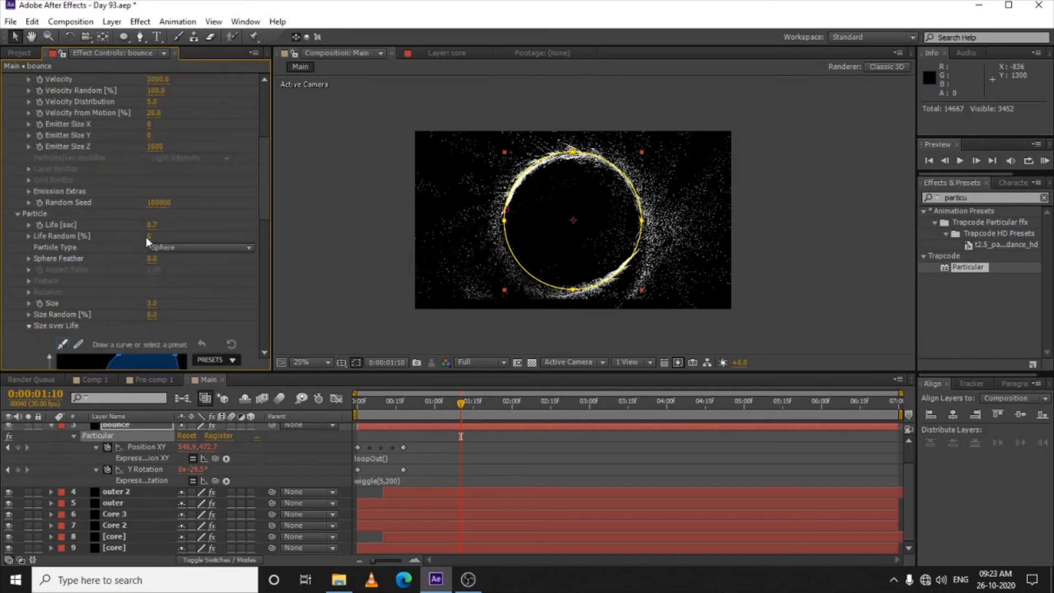
scroll(150, 279, down, 3)
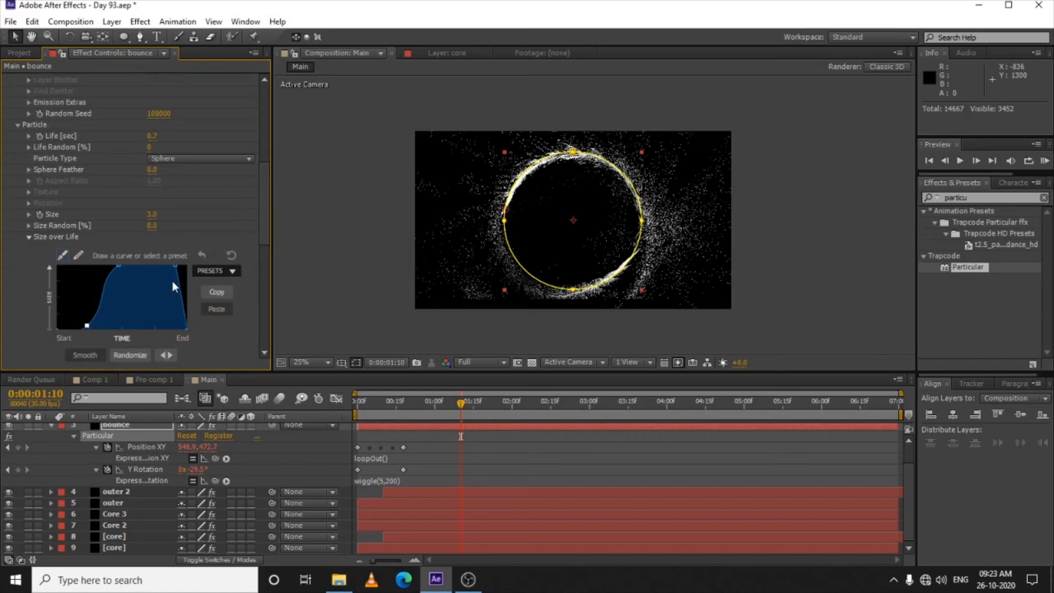
click(231, 271)
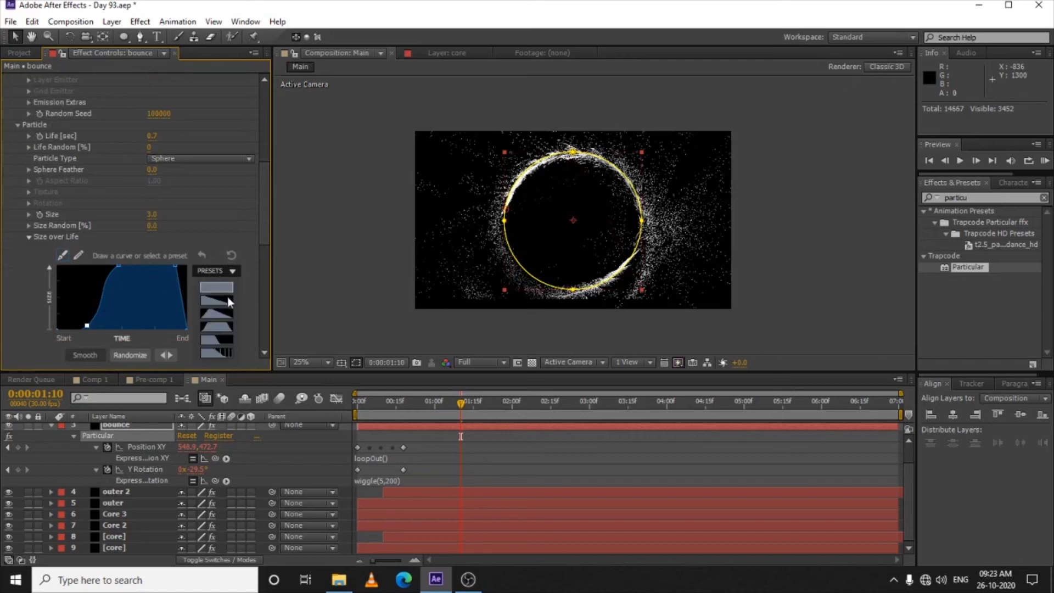
click(223, 328)
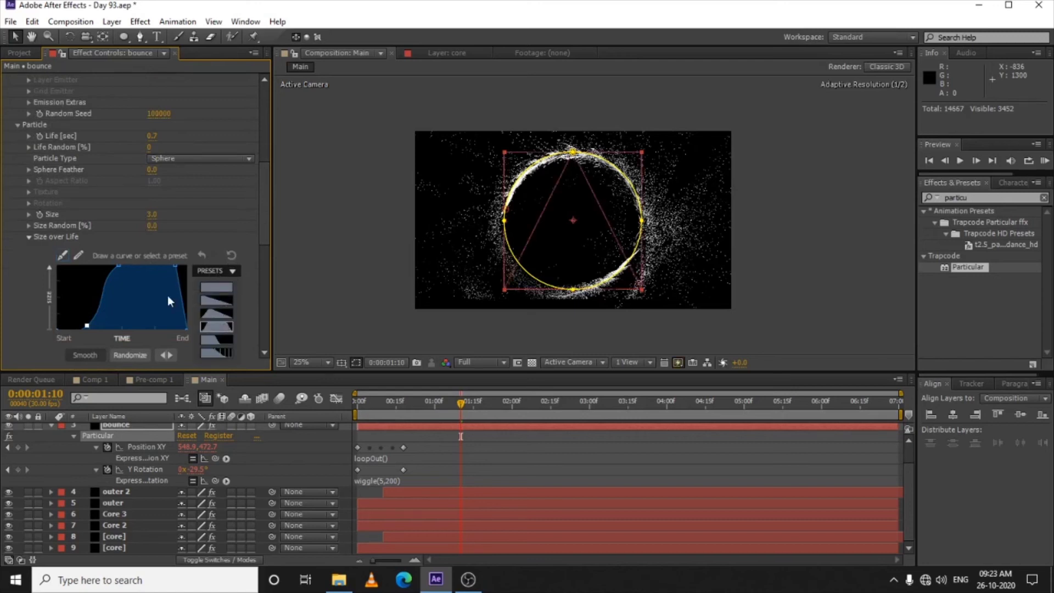
click(64, 254)
click(150, 266)
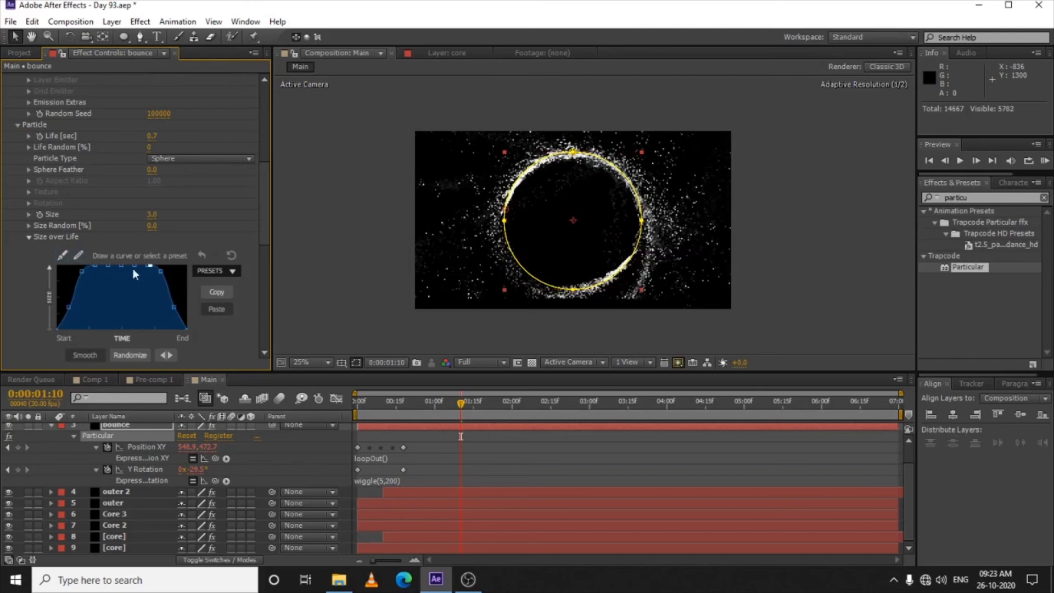
key(Delete)
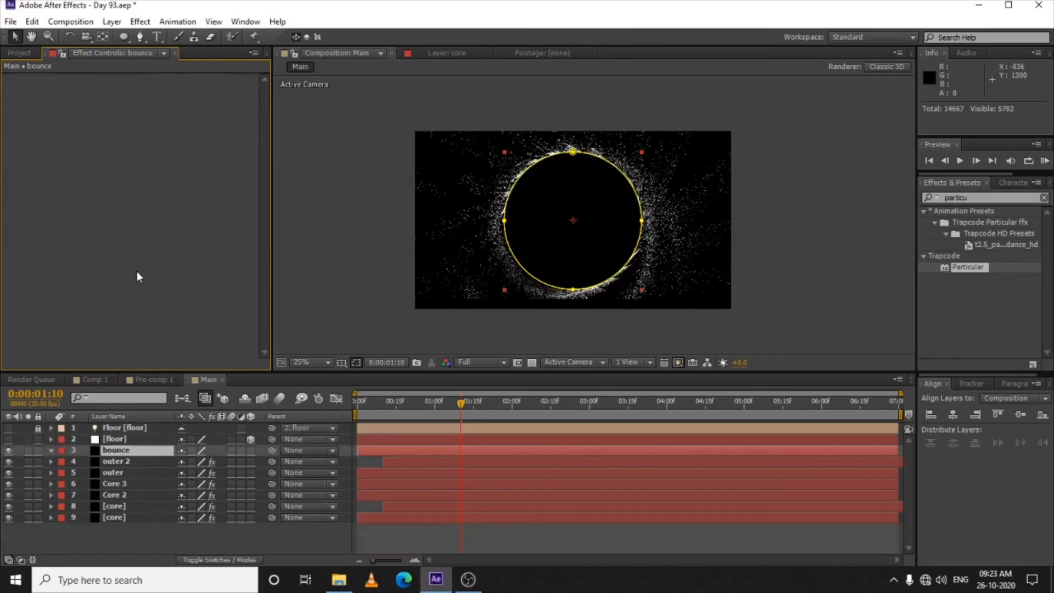
key(ctrl+z)
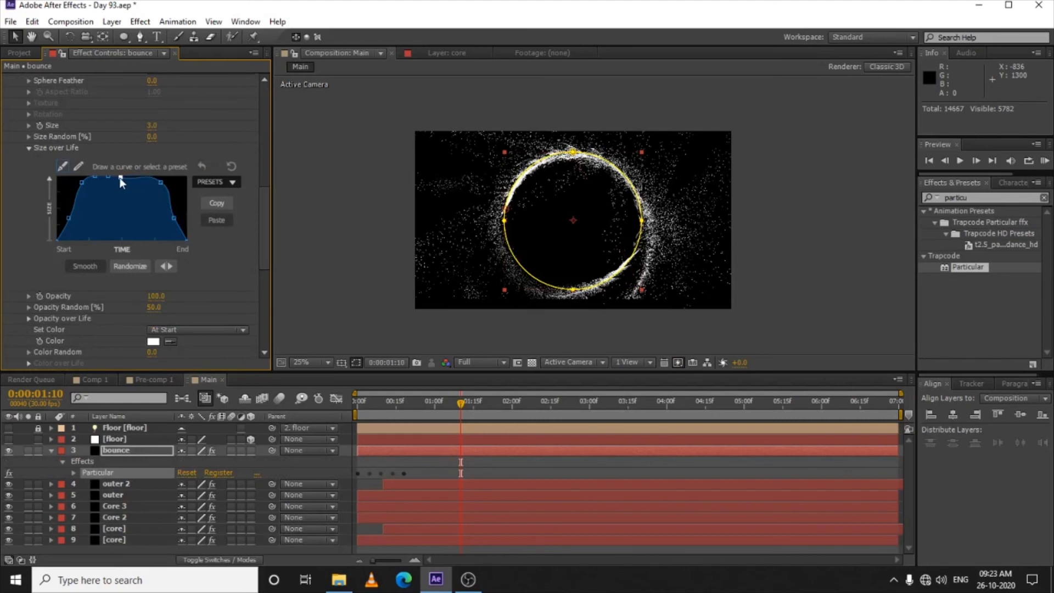
- Reshape the Size over Life curve to stay at zero until about mid-life, peak late, and drop to zero at the end
mouse_move(88, 183)
mouse_down()
mouse_move(166, 179)
mouse_move(151, 179)
mouse_up()
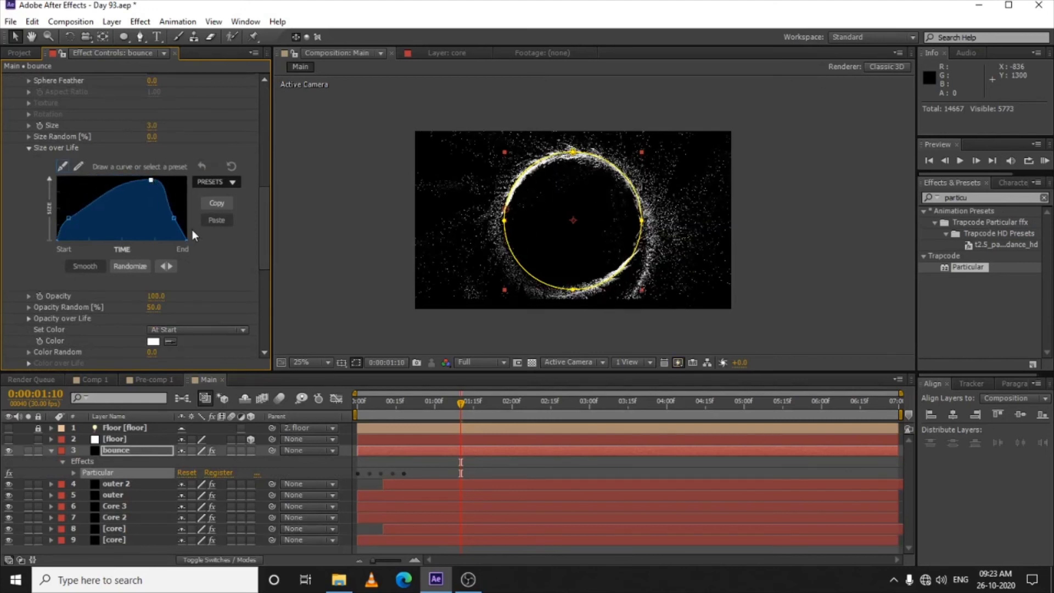
drag(176, 217, 150, 176)
drag(68, 217, 115, 233)
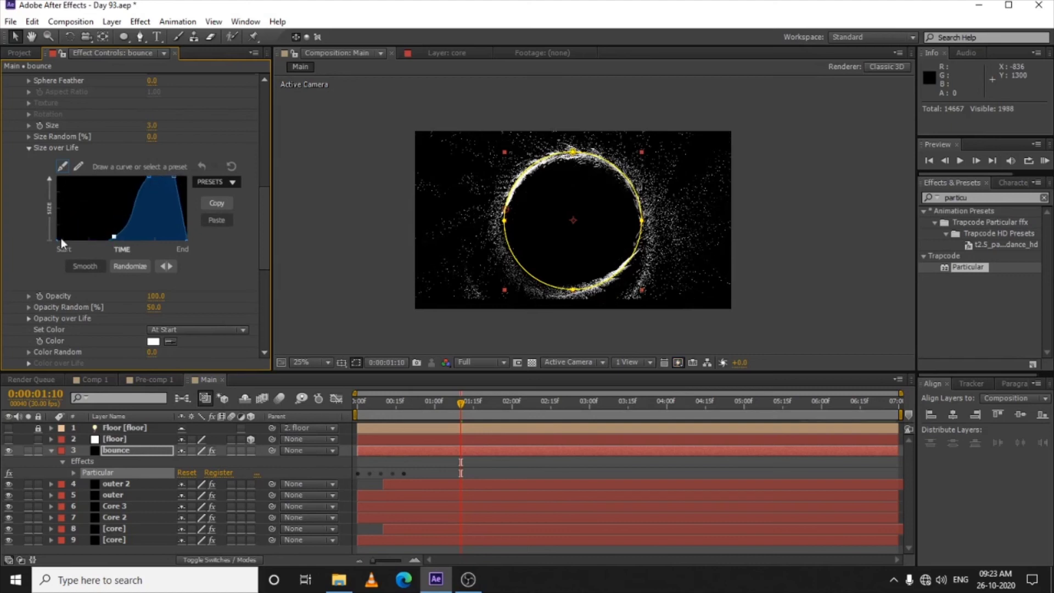
drag(113, 239, 106, 239)
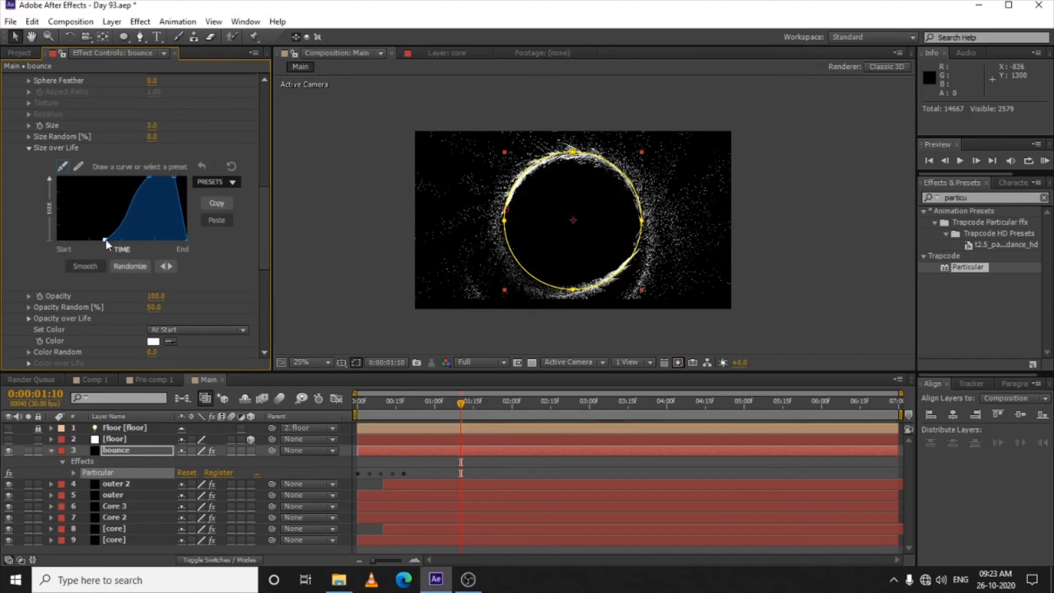
drag(150, 177, 153, 177)
drag(105, 240, 120, 244)
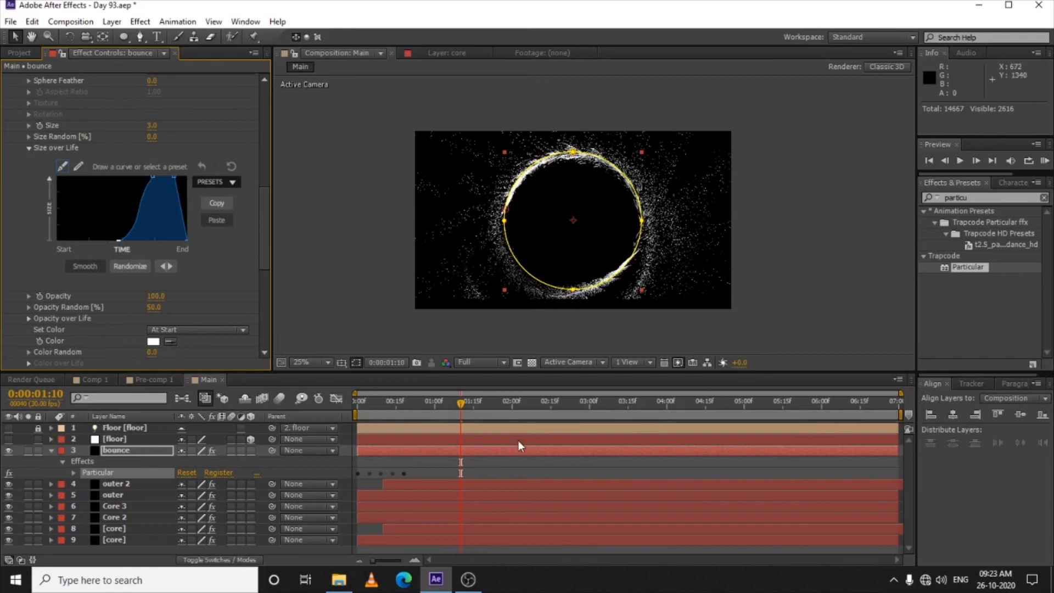
- Set the bounce layer's physics Gravity to 1500 and its Collision Event to Bounce
scroll(129, 247, down, 6)
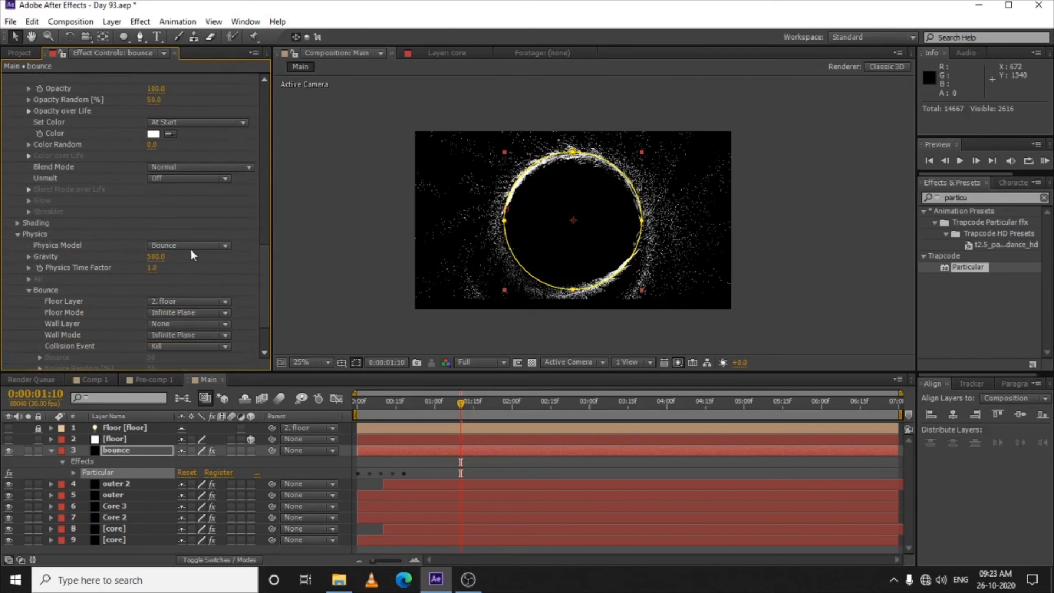
click(152, 257)
text(1500)
key(Return)
click(164, 336)
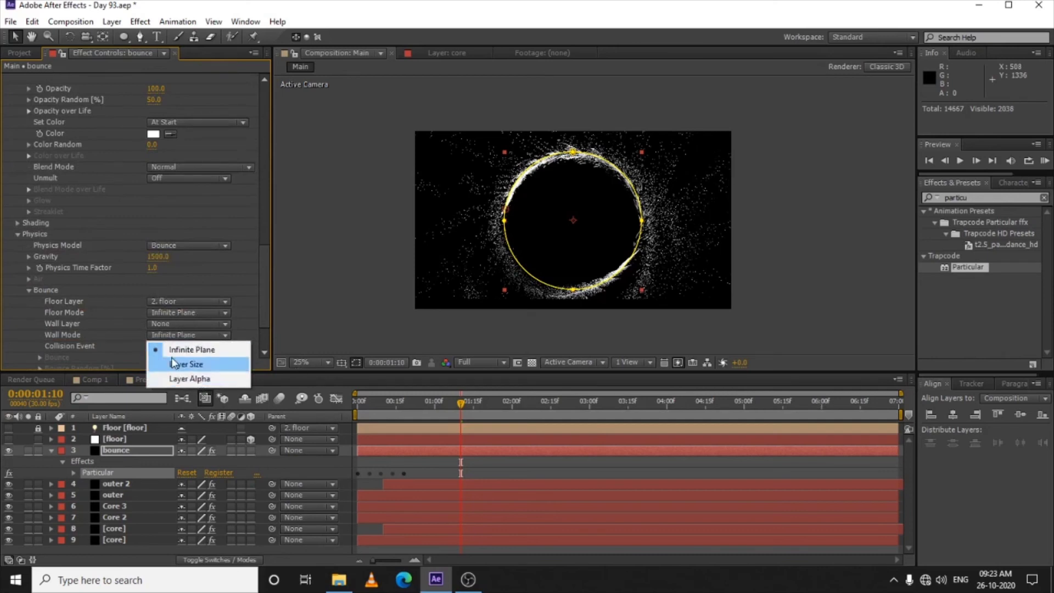
click(160, 348)
click(164, 346)
click(165, 360)
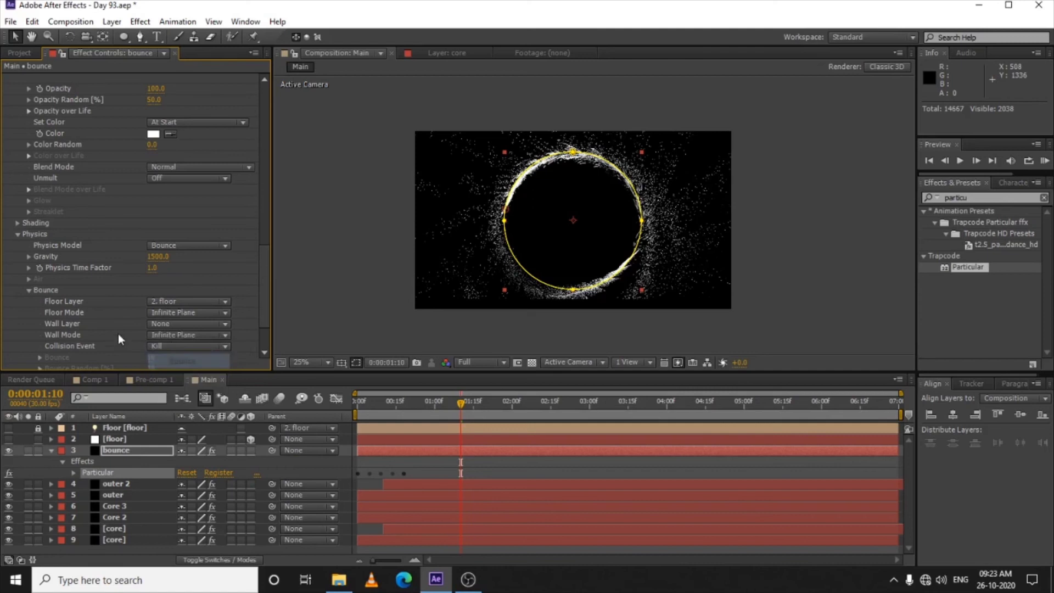
- Set the collision's Bounce amount to 14 and its Slide to 35
scroll(126, 335, down, 1)
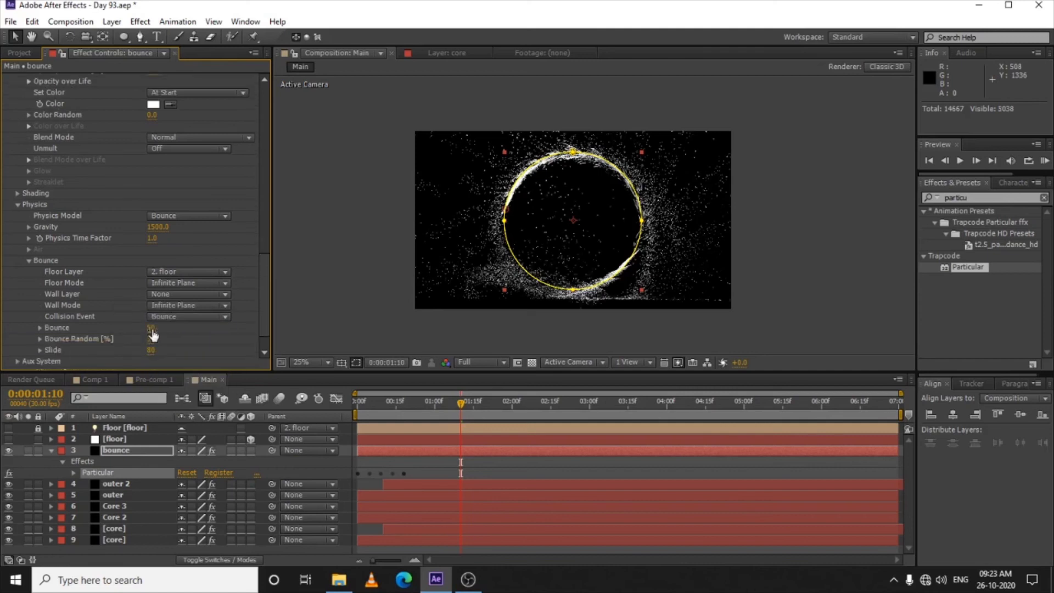
click(151, 329)
text(14)
key(Return)
scroll(144, 292, down, 1)
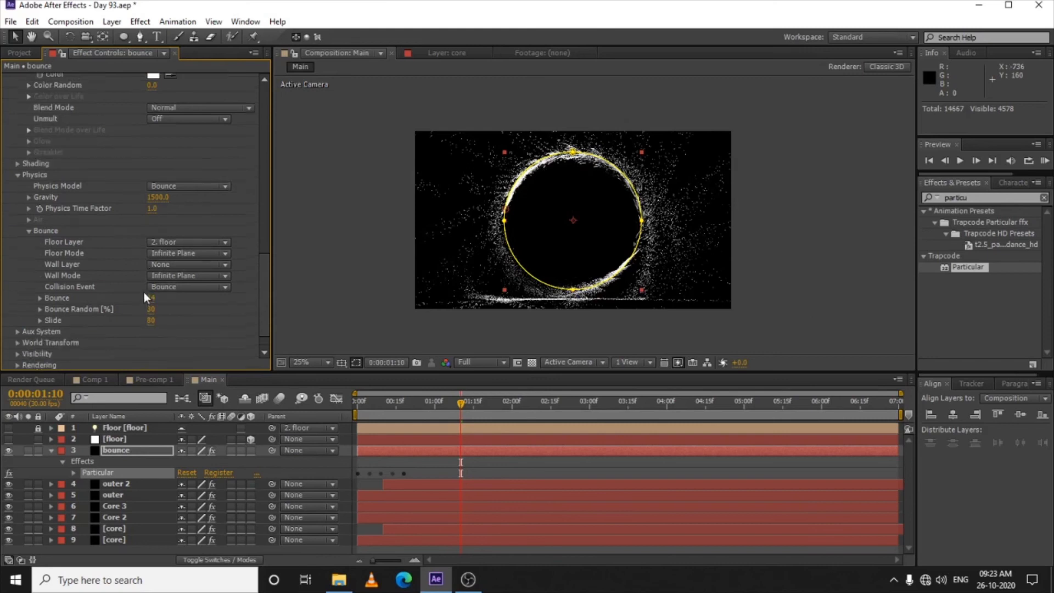
click(154, 319)
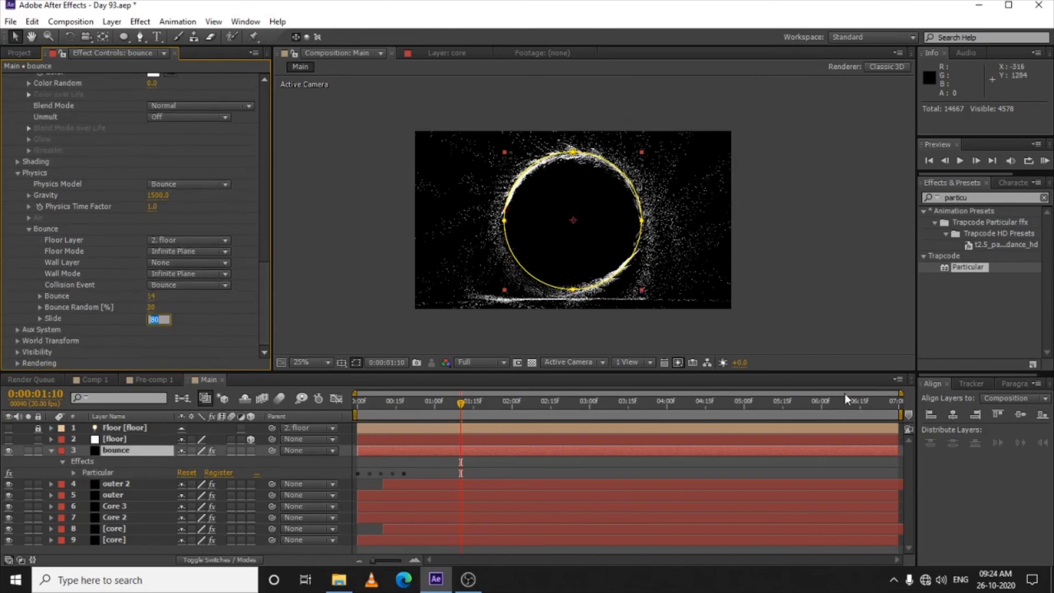
text(35)
key(Return)
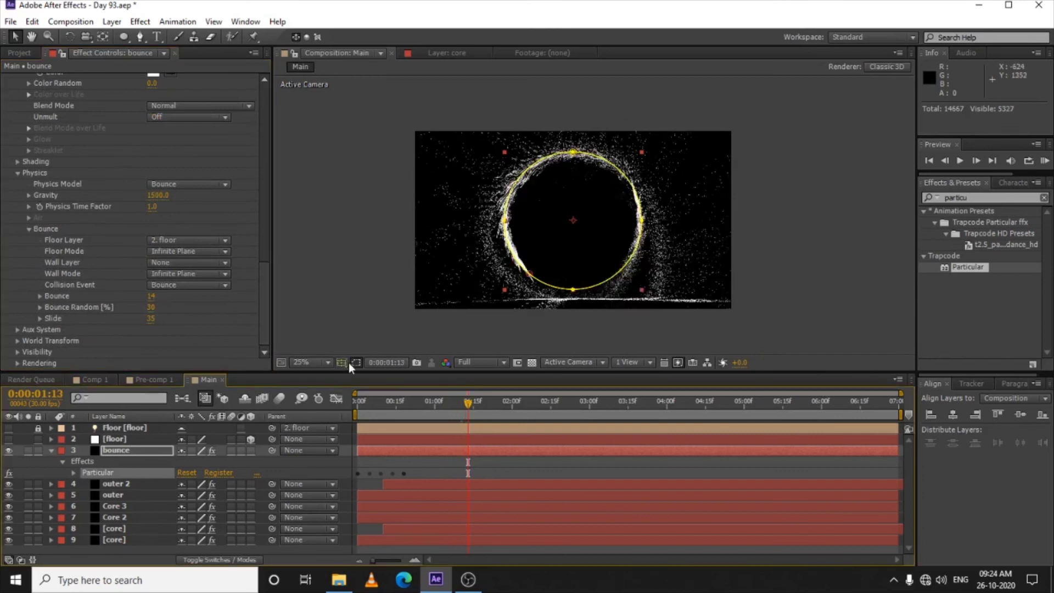
- Preview the animation, shift the bounce layer's start a few frames later, collapse the layer and preview again
click(520, 409)
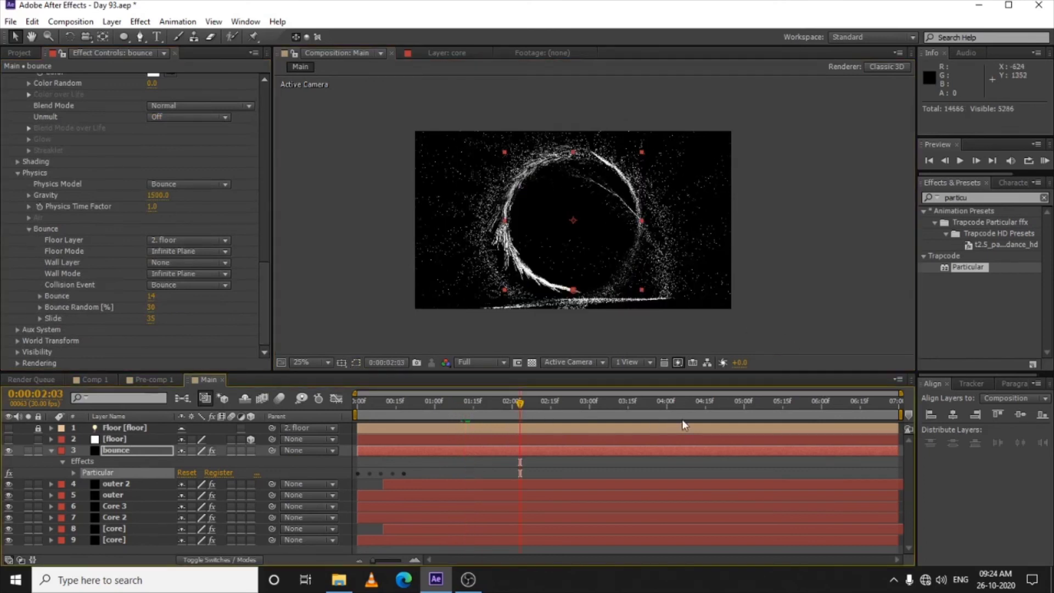
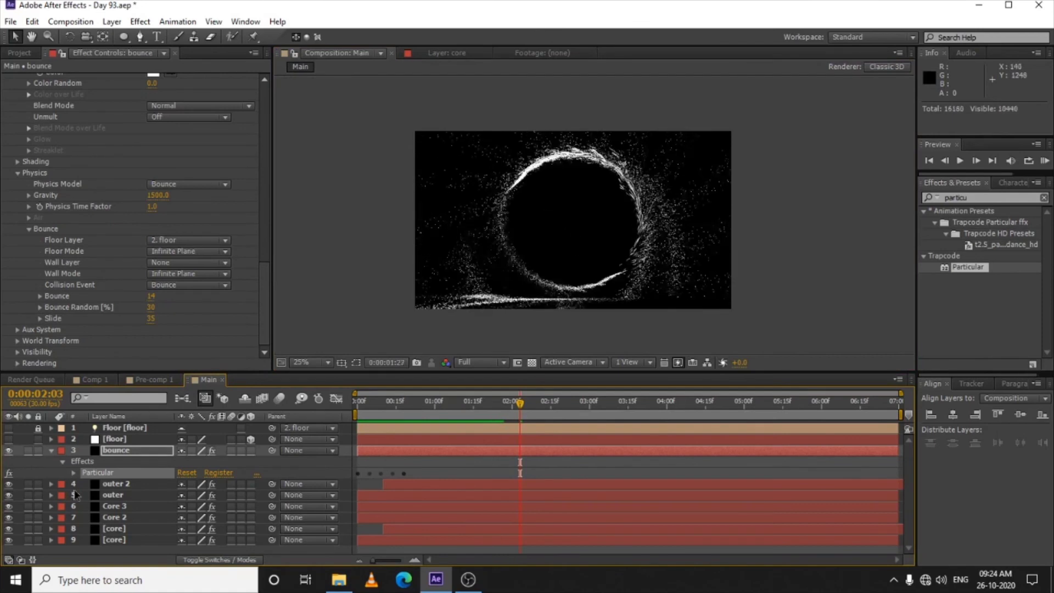
click(394, 466)
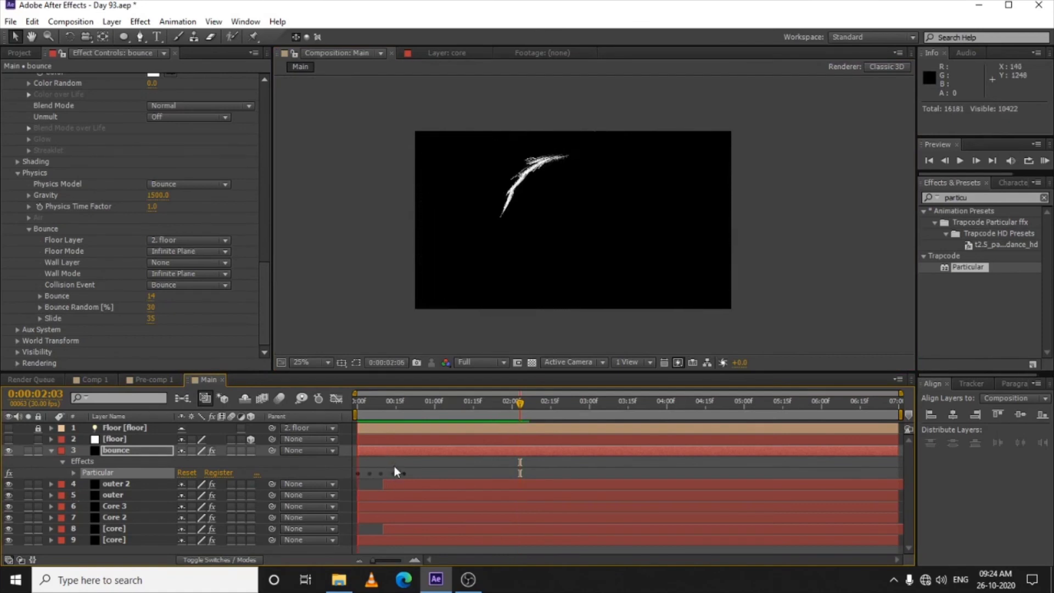
drag(374, 450, 384, 450)
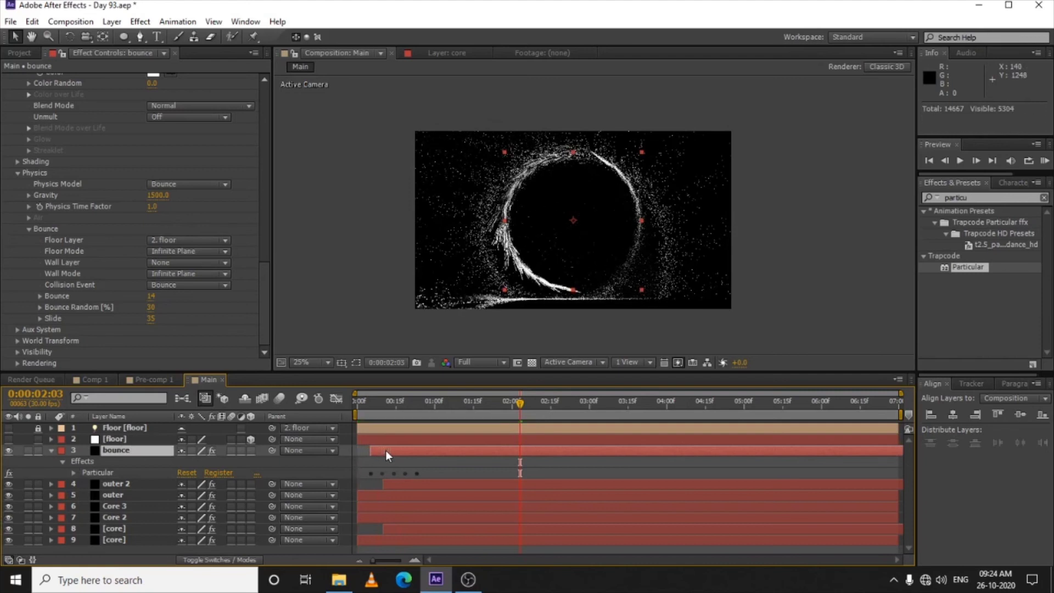
click(50, 452)
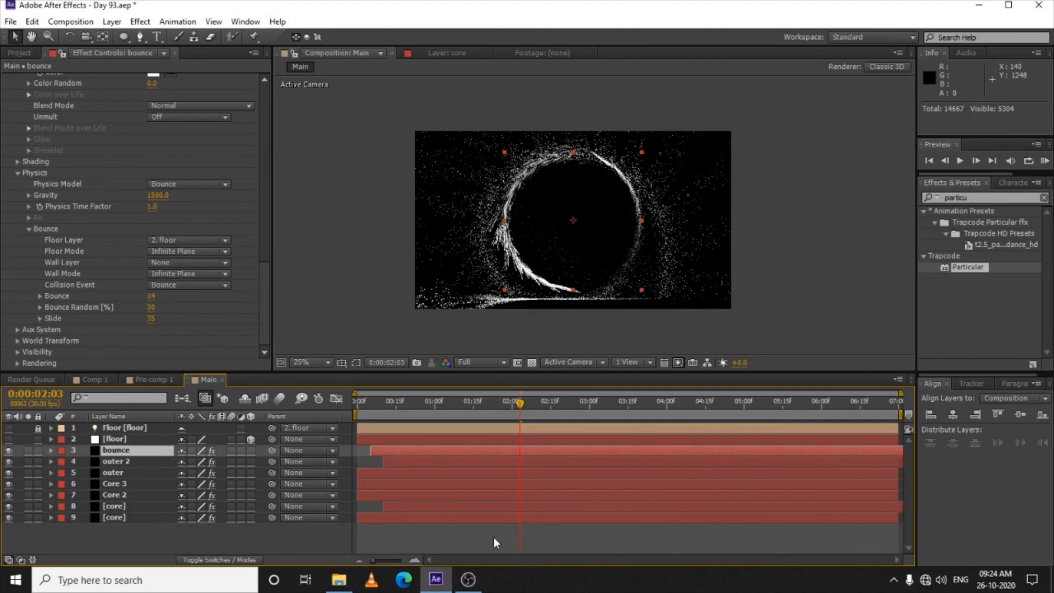
key(KP_0)
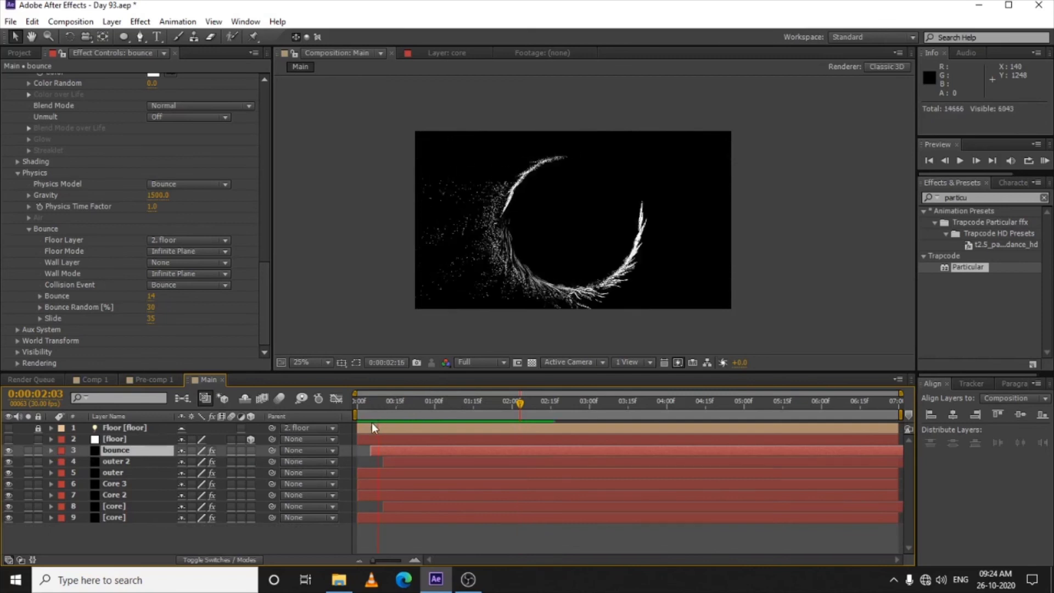
- Try a Curves effect on the outer layer with its Alpha channel curve bent upward
click(129, 460)
click(122, 473)
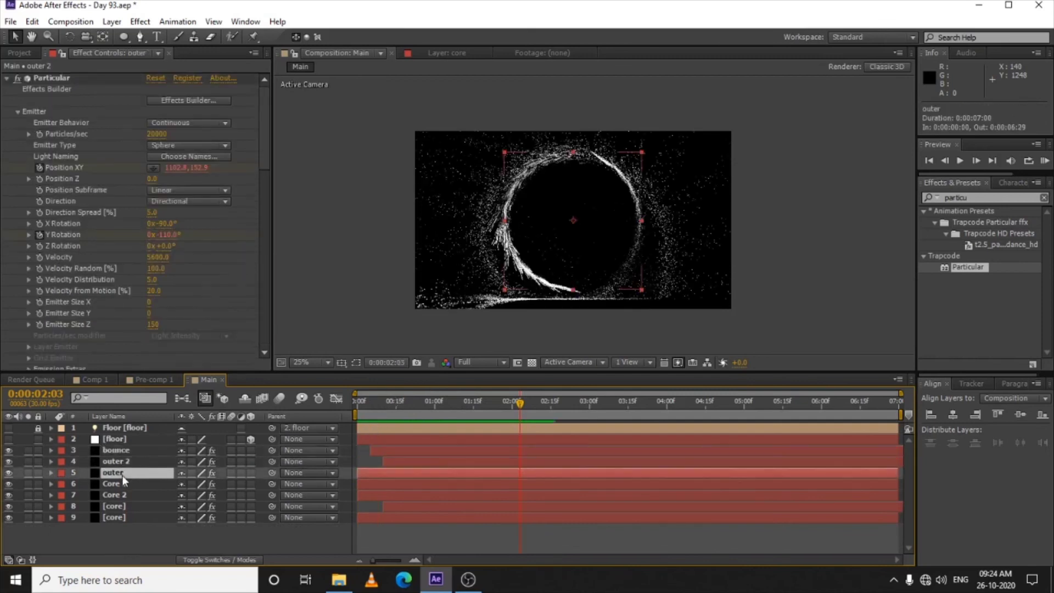
right_click(112, 129)
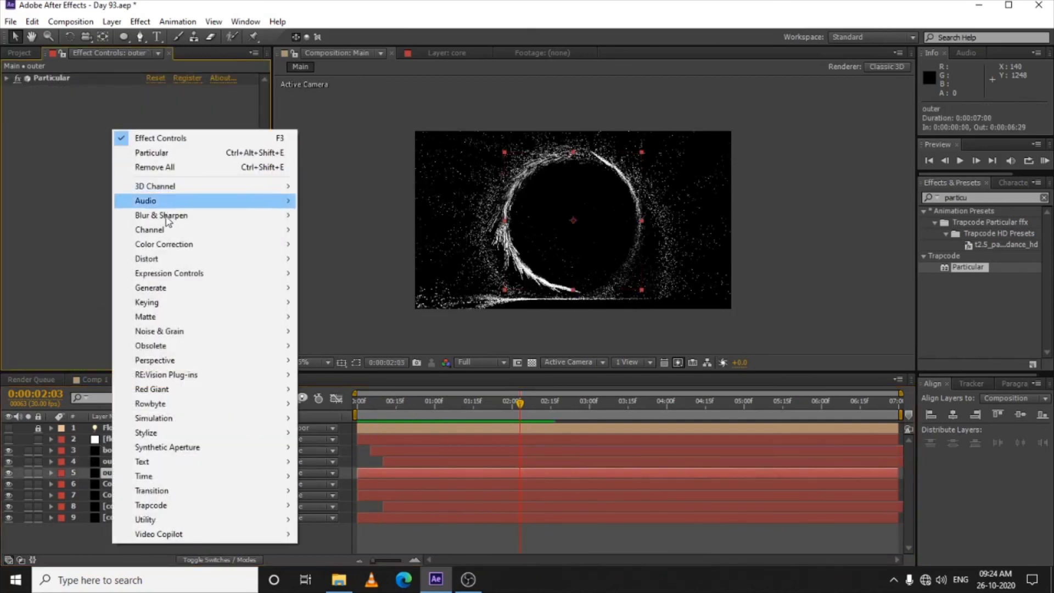
mouse_move(168, 245)
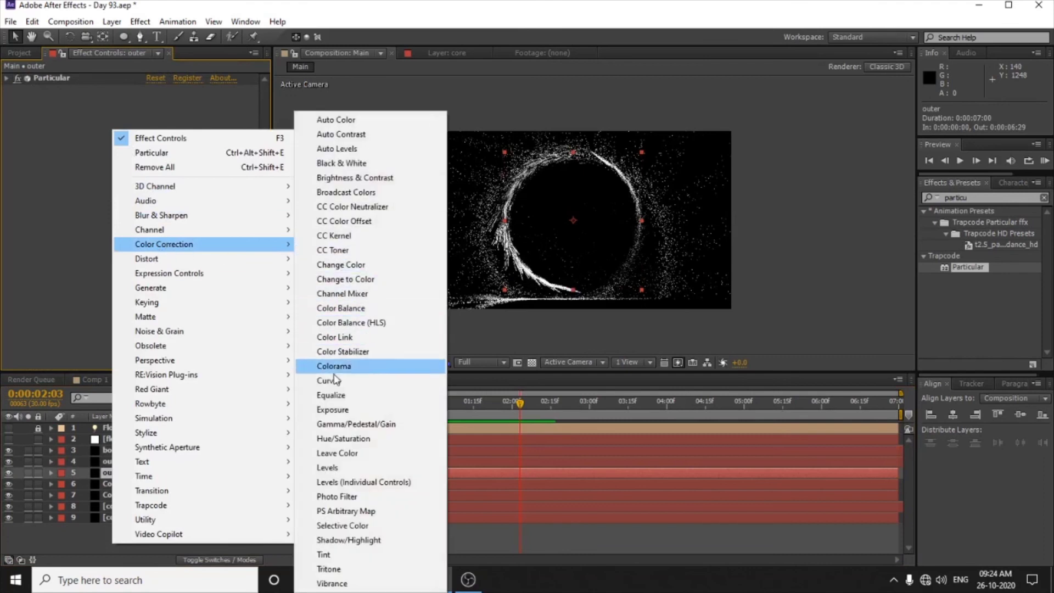
click(329, 380)
click(188, 101)
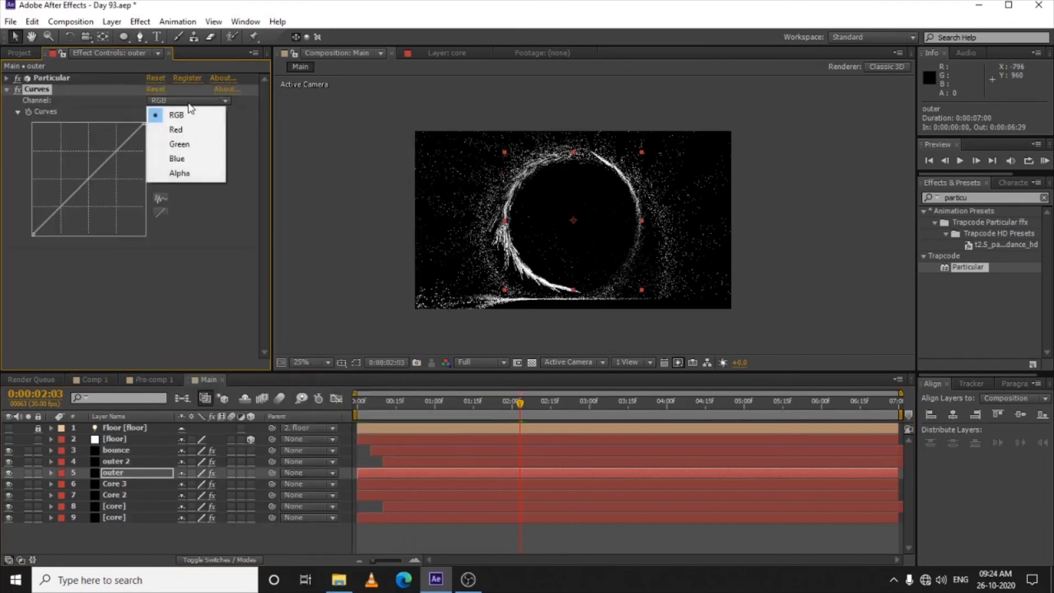
click(181, 171)
drag(87, 180, 64, 164)
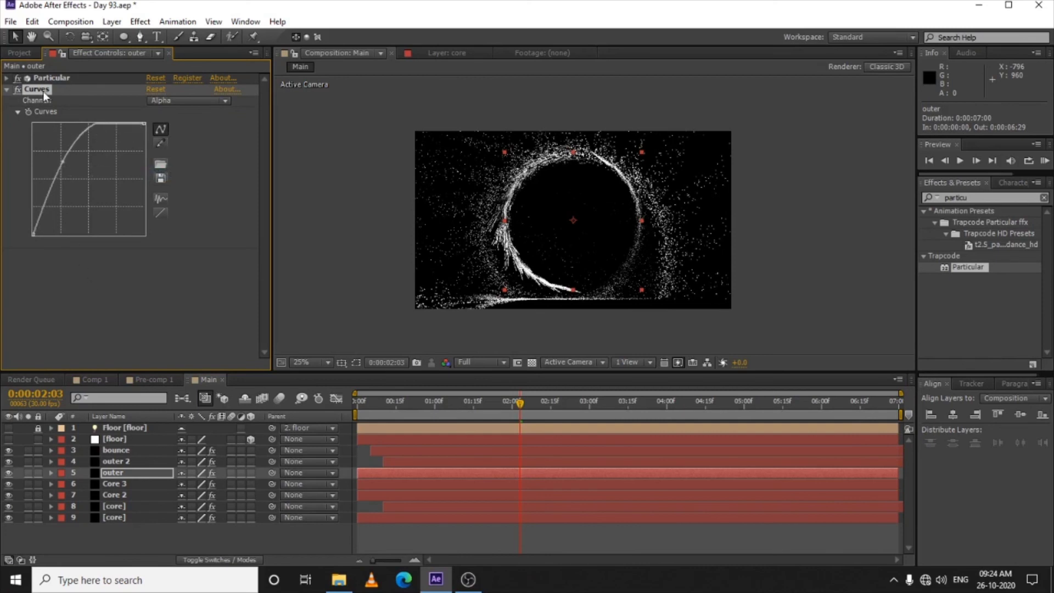
- Undo the Alpha curve change on the outer layer and try bending the curve upward again
key(ctrl+z)
key(ctrl+z)
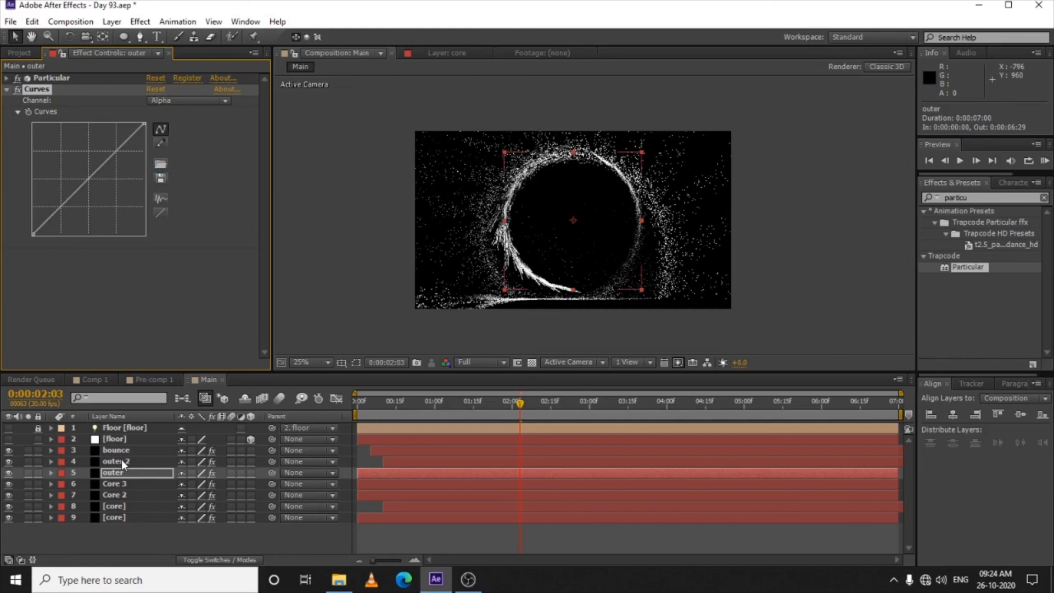
key(ctrl+z)
drag(80, 159, 68, 157)
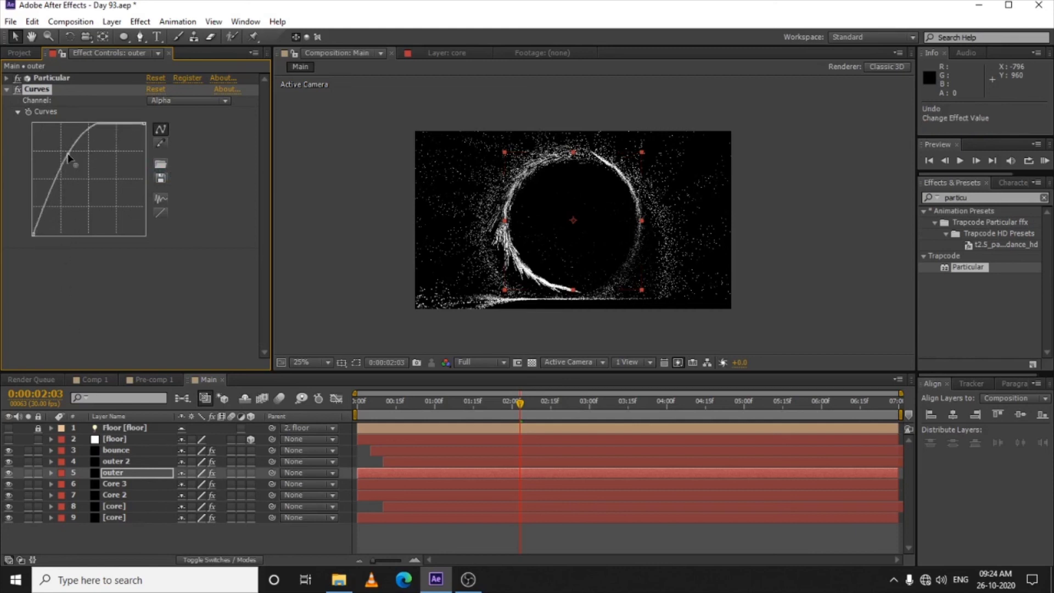
- Compare the outer layer with Curves switched off and on, and undo the addition of the Curves effect
click(17, 90)
click(17, 90)
click(16, 90)
key(ctrl+z)
key(ctrl+z)
key(ctrl+z)
key(ctrl+z)
key(ctrl+z)
- Try a Curves effect on the outer layer with its Alpha channel curve bent strongly upward, and undo the curve change
right_click(141, 153)
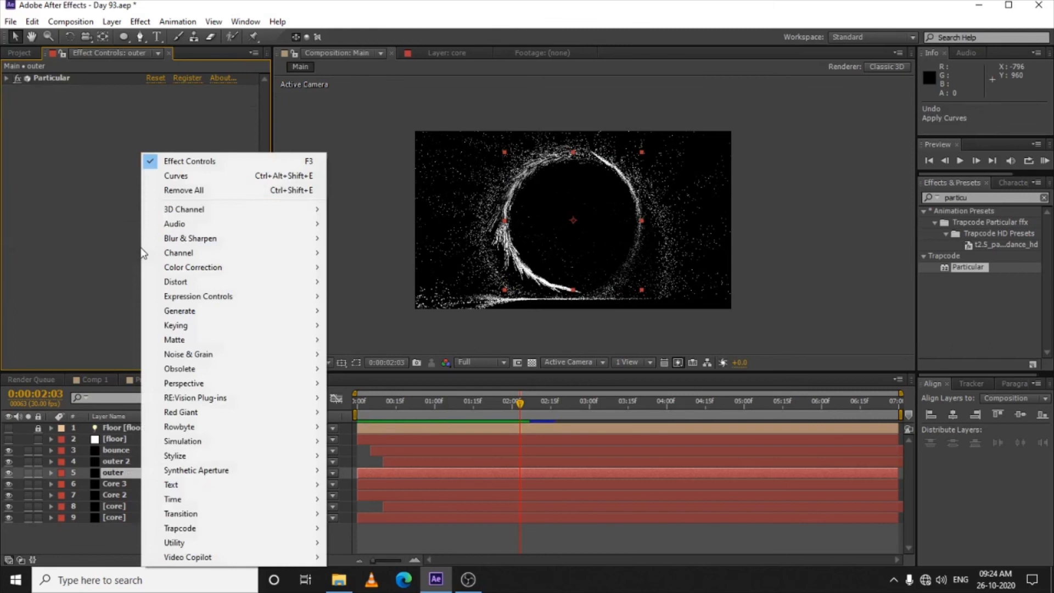
click(182, 175)
click(199, 102)
click(187, 173)
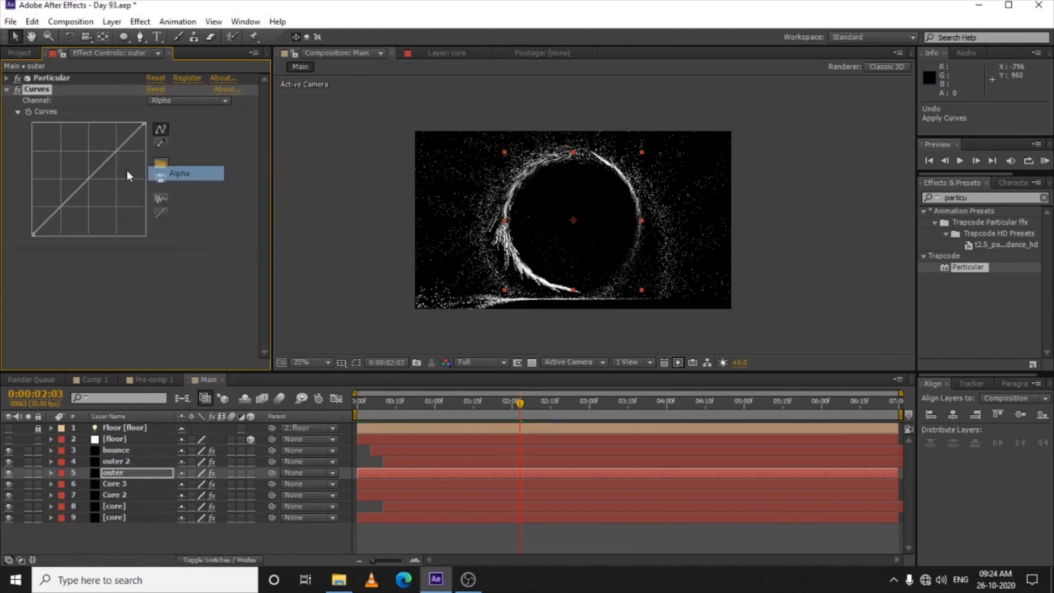
drag(85, 179, 65, 160)
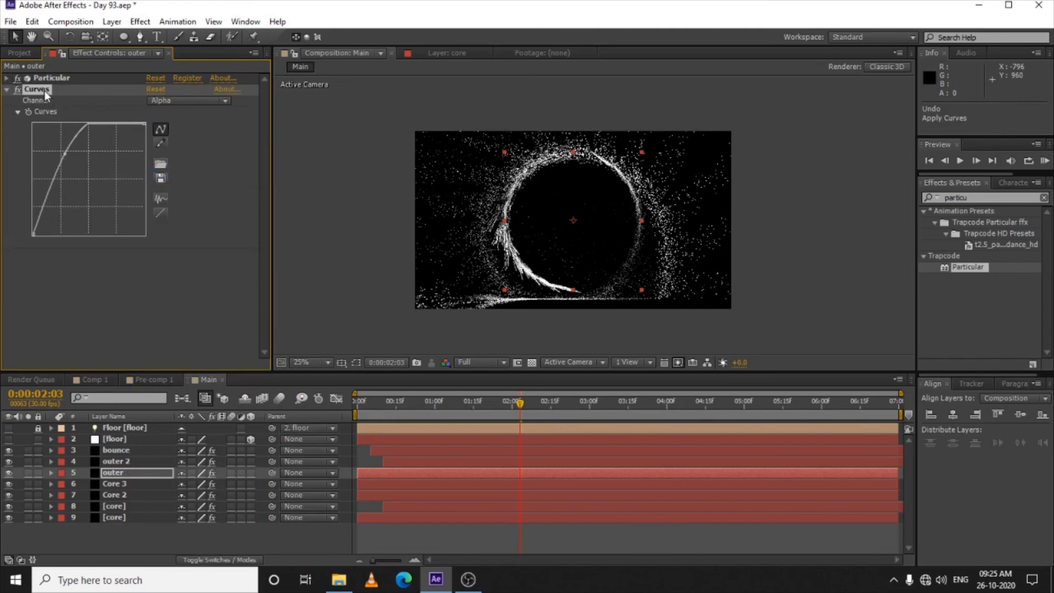
key(ctrl+z)
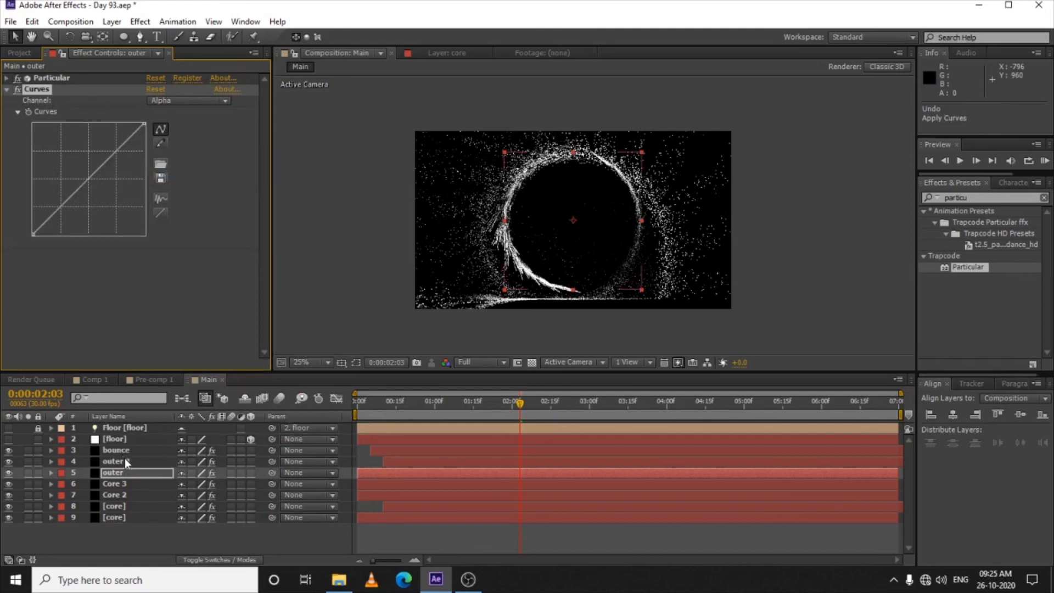
key(Return)
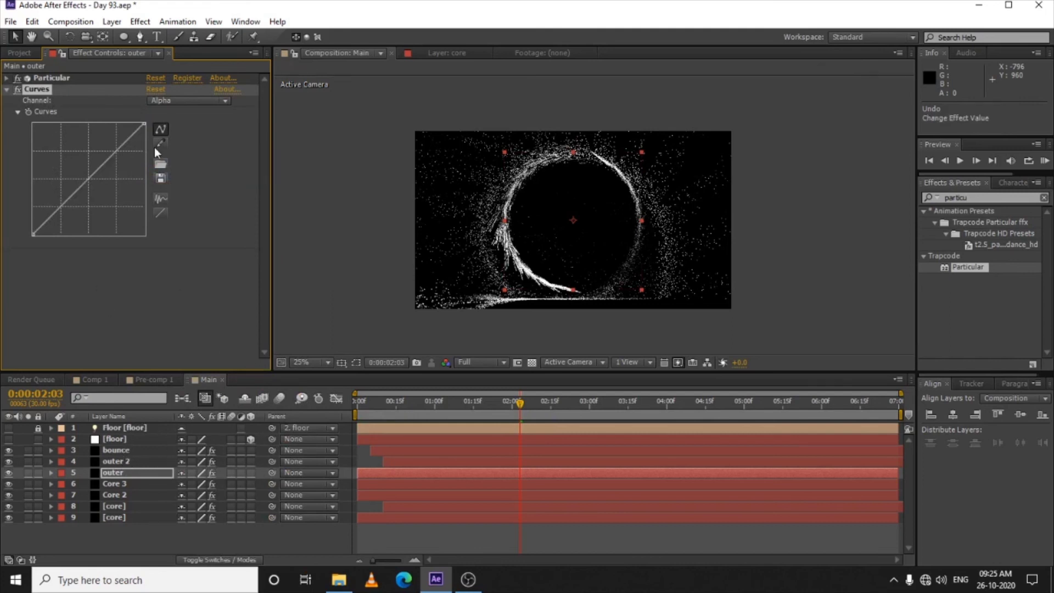
key(ctrl+z)
- Try bending the RGB curve upward on the outer layer, and delete the Curves effect
right_click(120, 130)
click(165, 146)
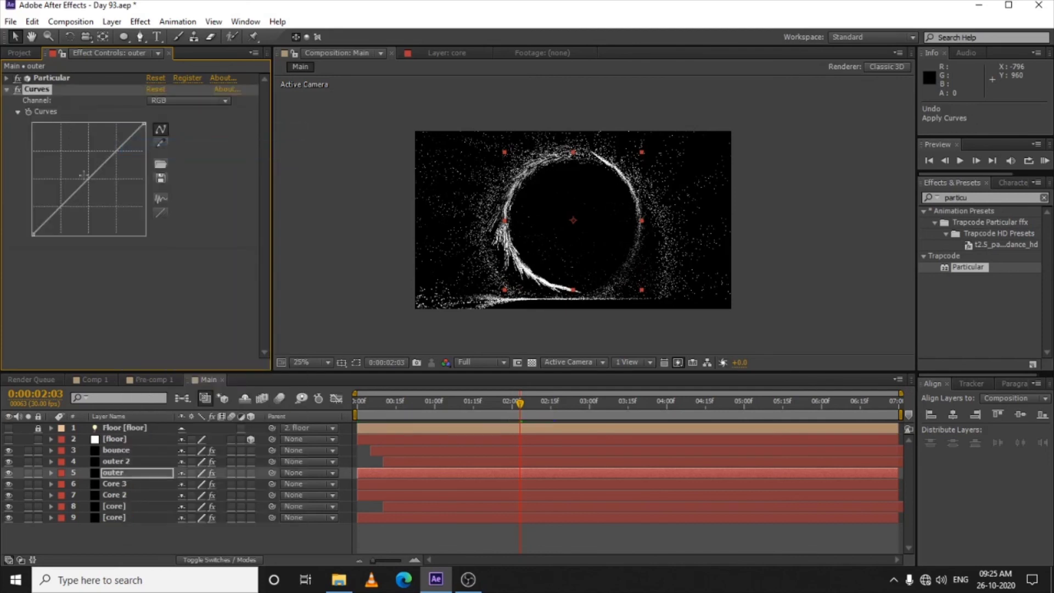
drag(82, 184, 63, 161)
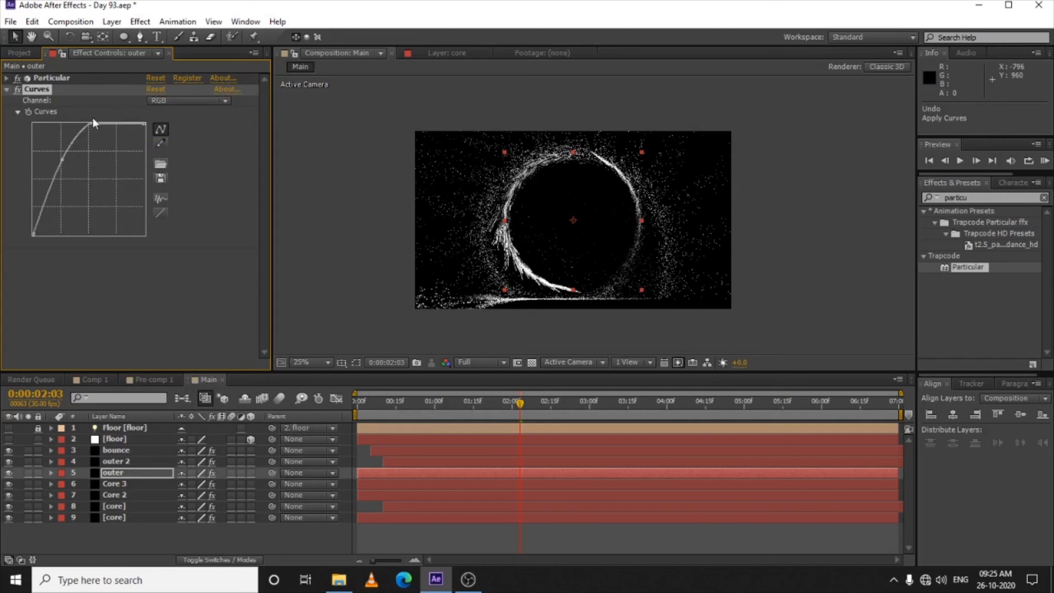
key(Delete)
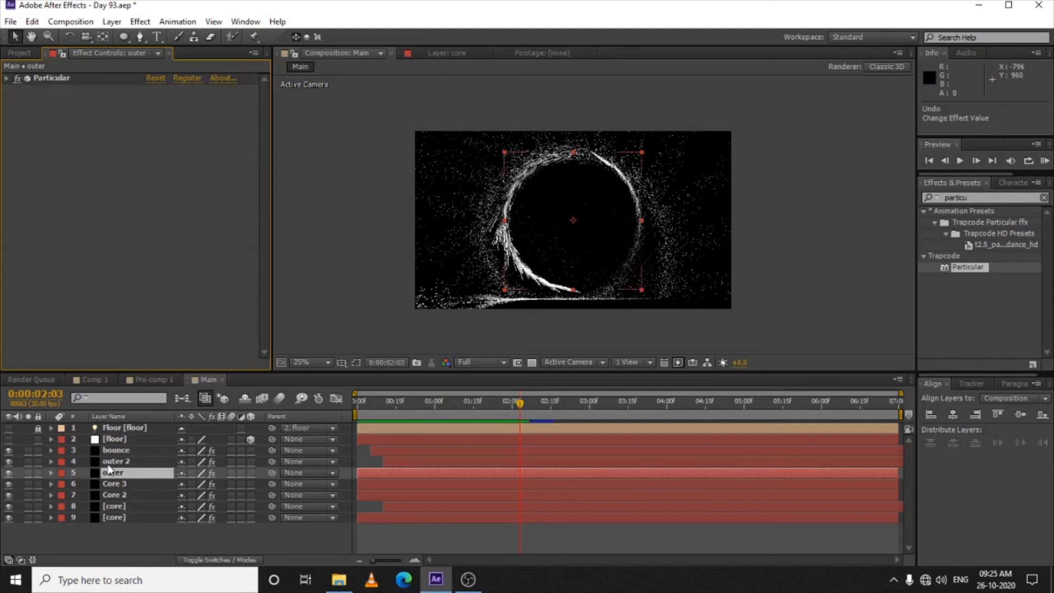
- Add a Curves effect to the bounce layer and bend its Alpha channel curve strongly upward
click(116, 461)
click(115, 451)
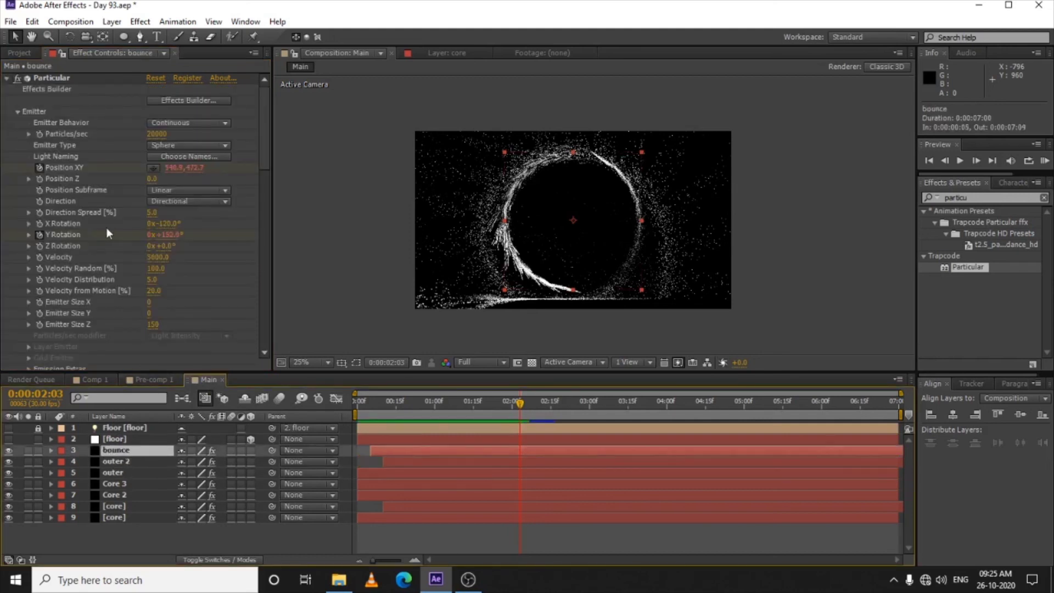
click(7, 78)
right_click(55, 159)
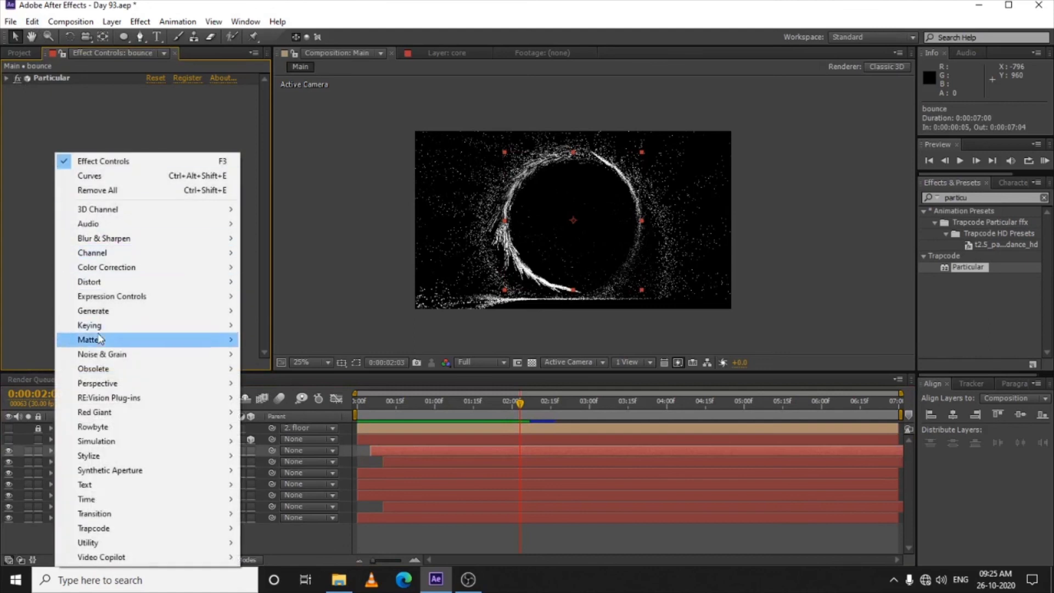
click(89, 175)
click(165, 101)
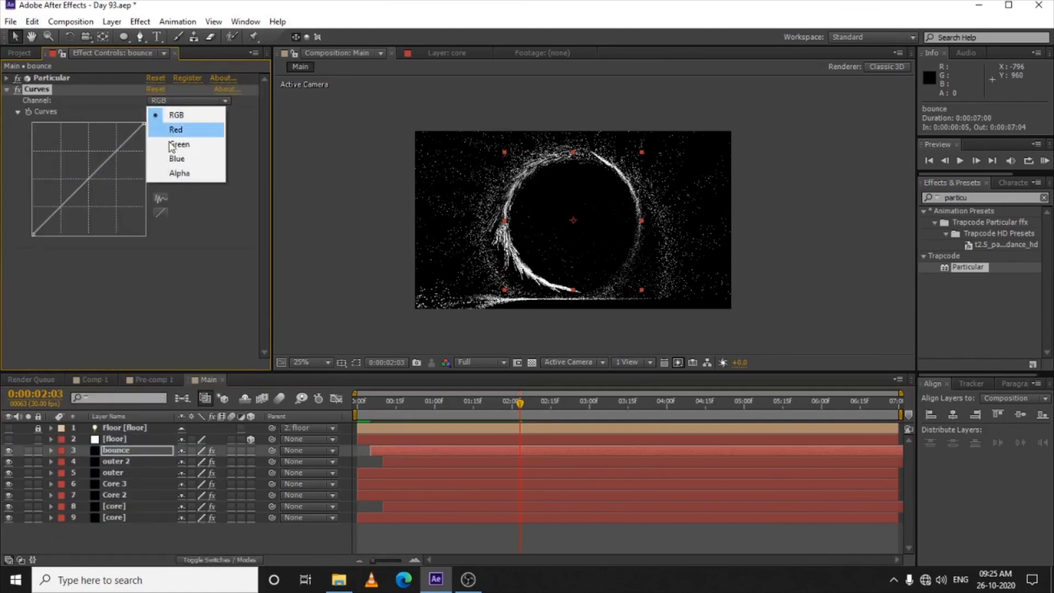
click(179, 173)
drag(81, 186, 61, 156)
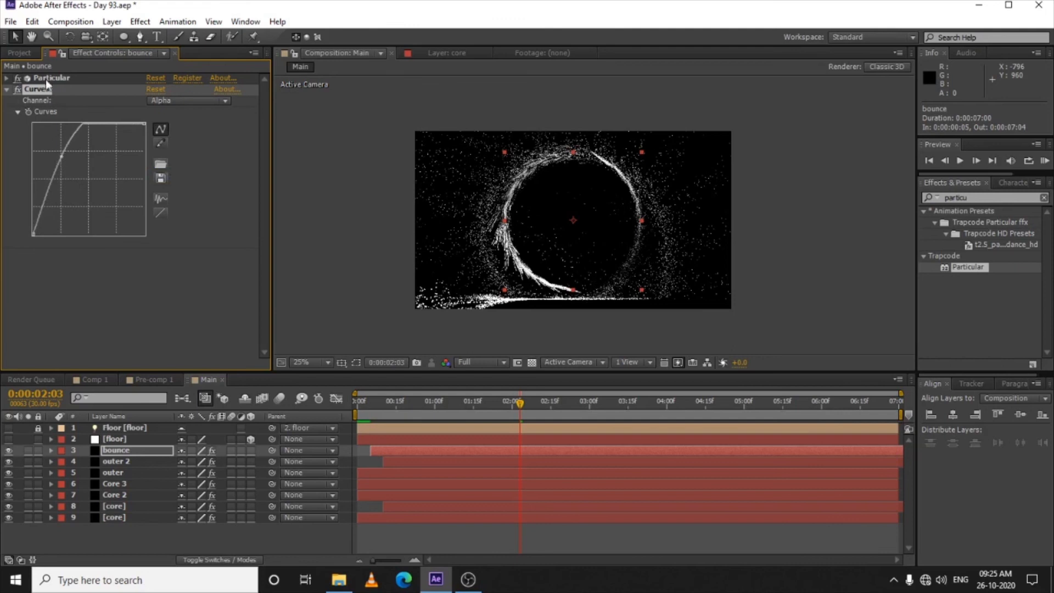
- Copy the Curves effect from the bounce layer and paste it onto the outer 2 and outer layers
click(32, 22)
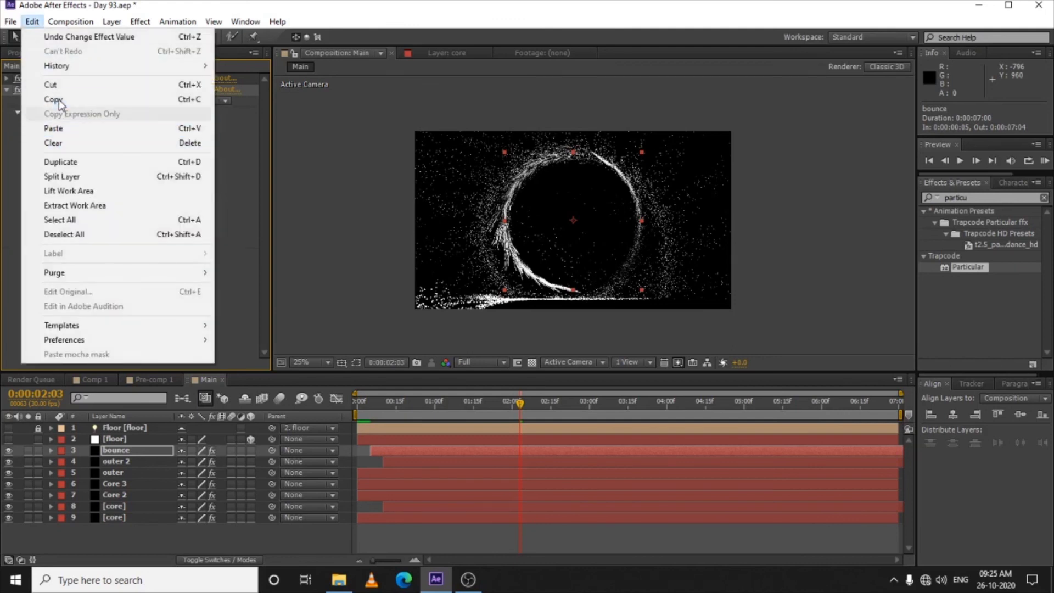
click(60, 35)
click(124, 460)
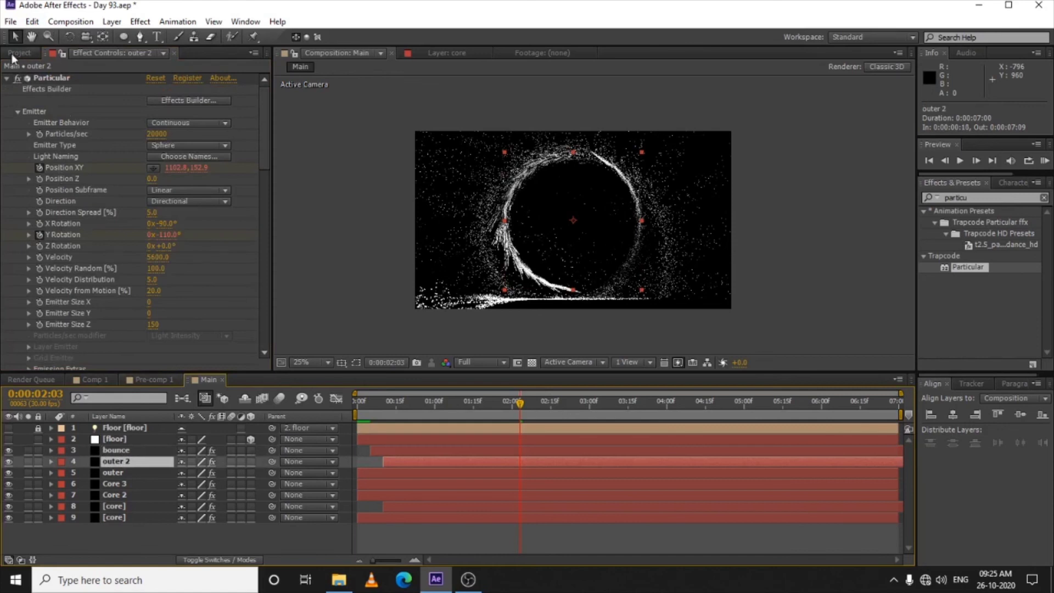
click(37, 24)
click(70, 124)
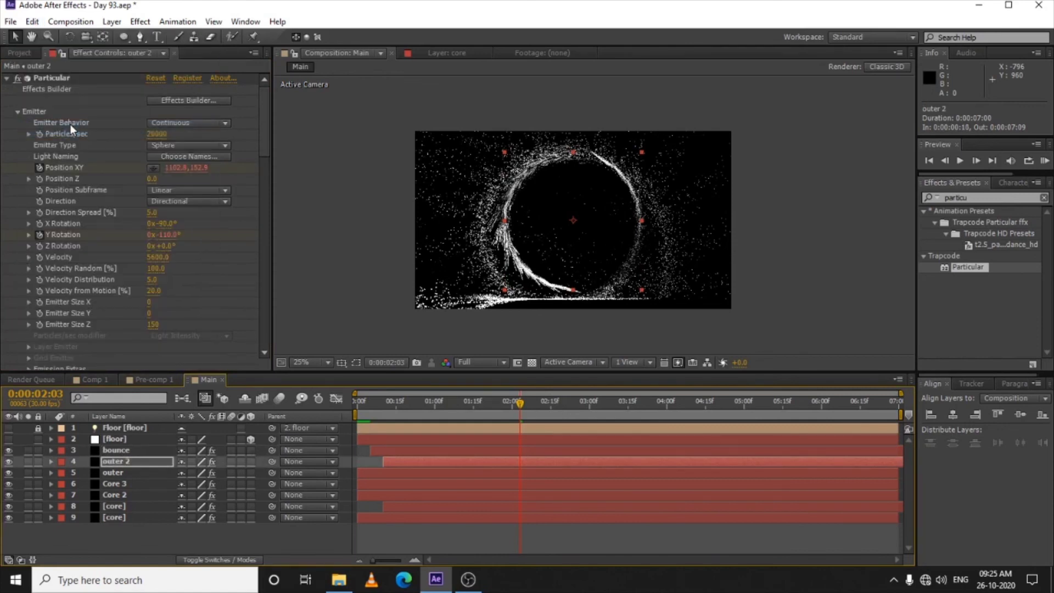
click(112, 473)
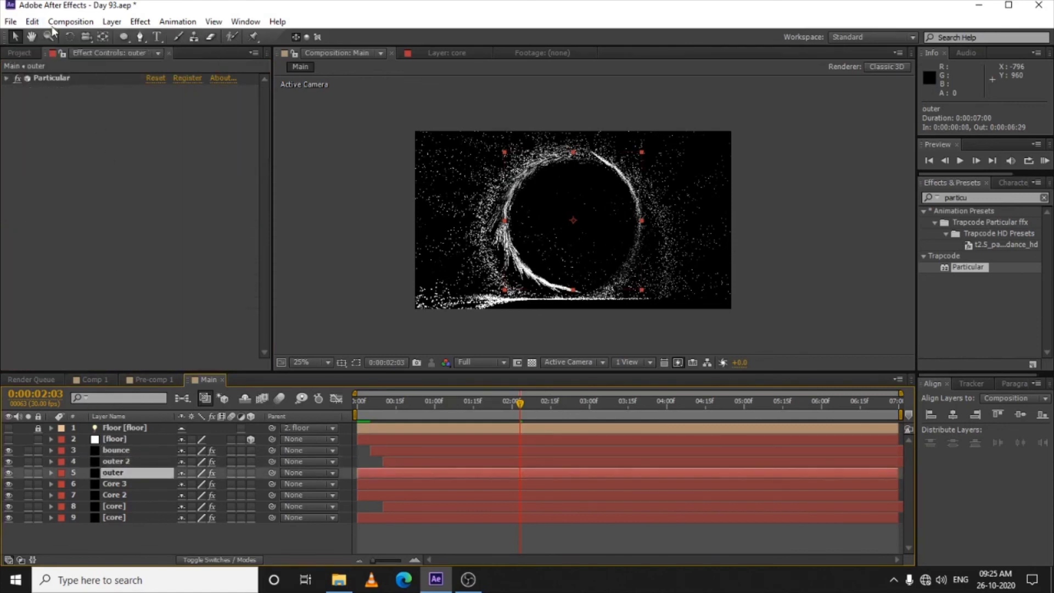
click(33, 22)
click(33, 130)
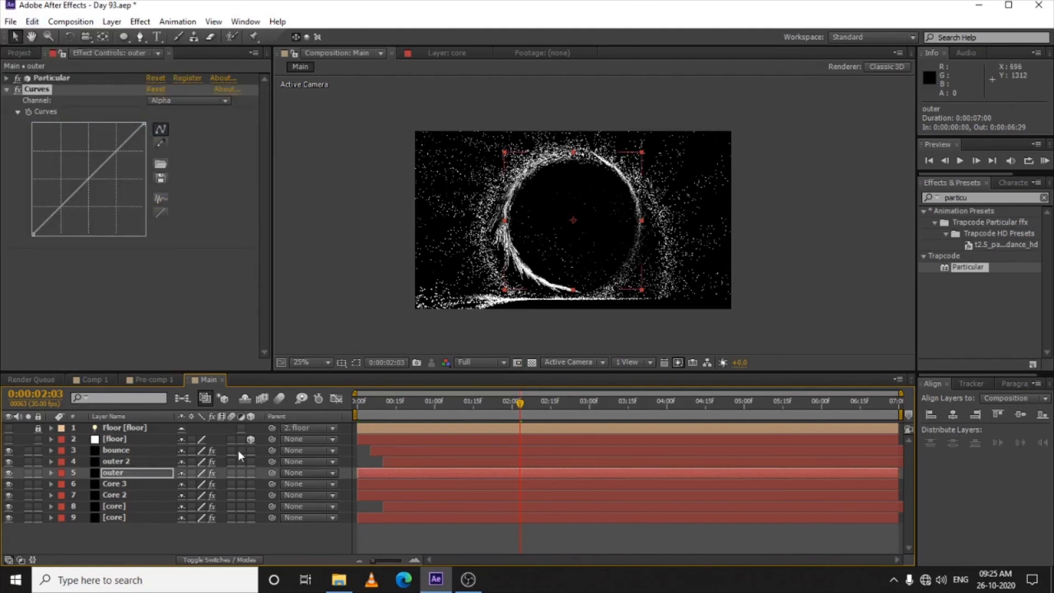
- Switch on motion blur for the bounce, outer and core particle layers and enable it for the composition
drag(234, 450, 235, 515)
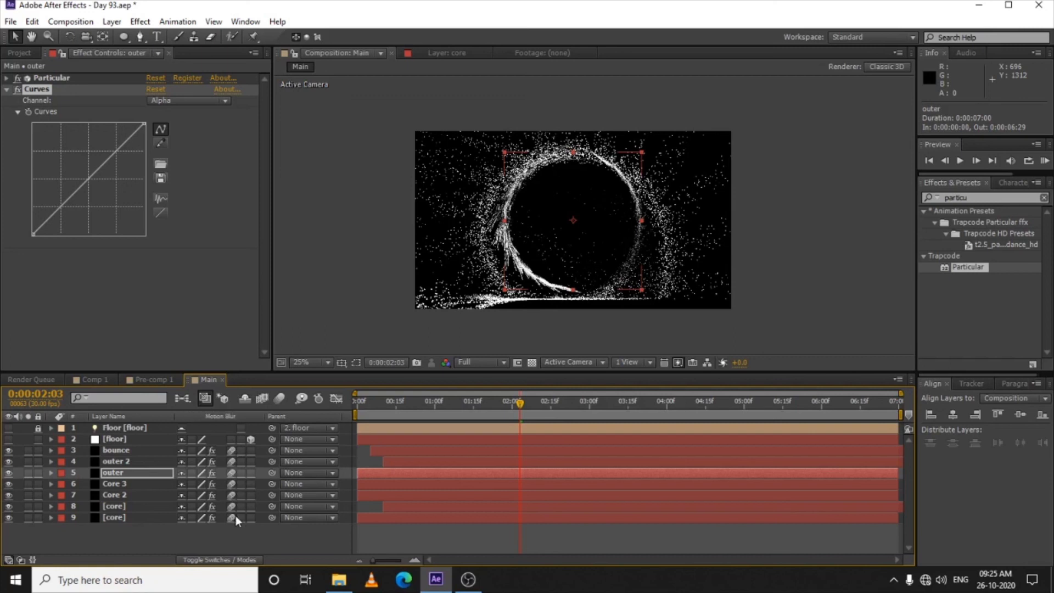
click(280, 396)
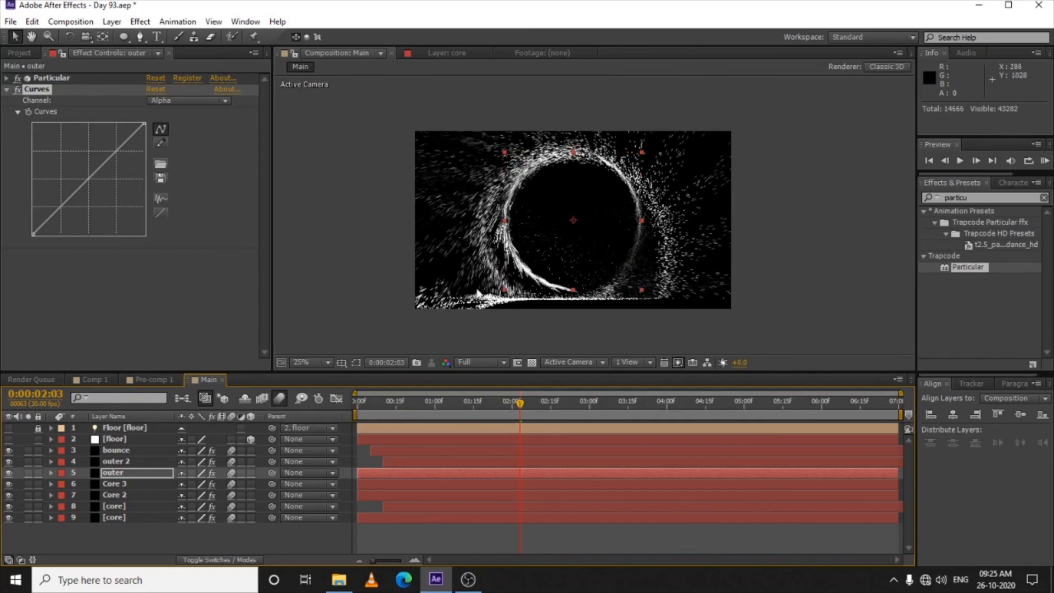
scroll(568, 204, up, 1)
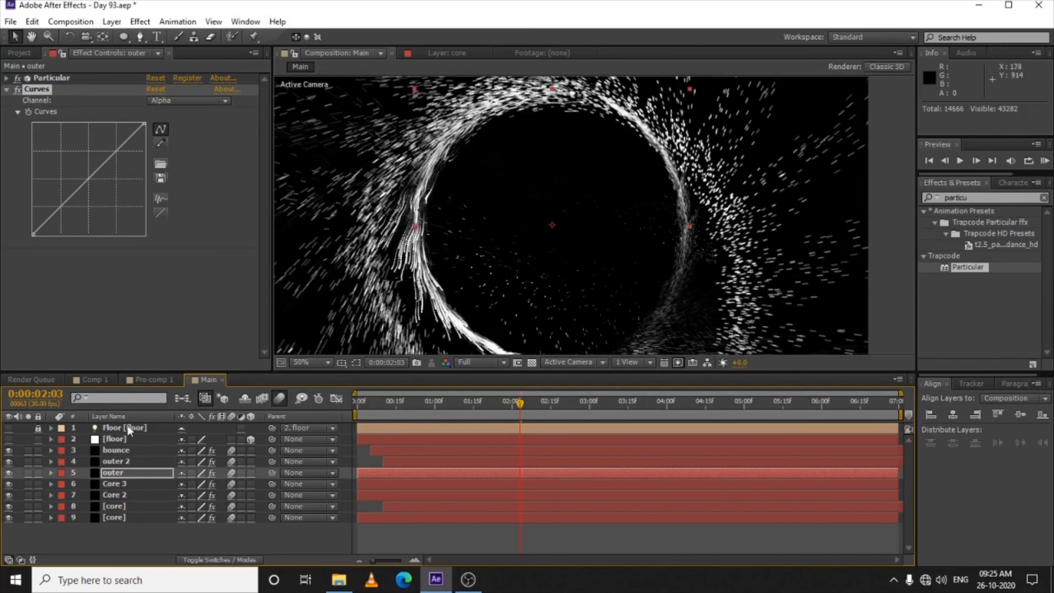
click(120, 487)
click(124, 498)
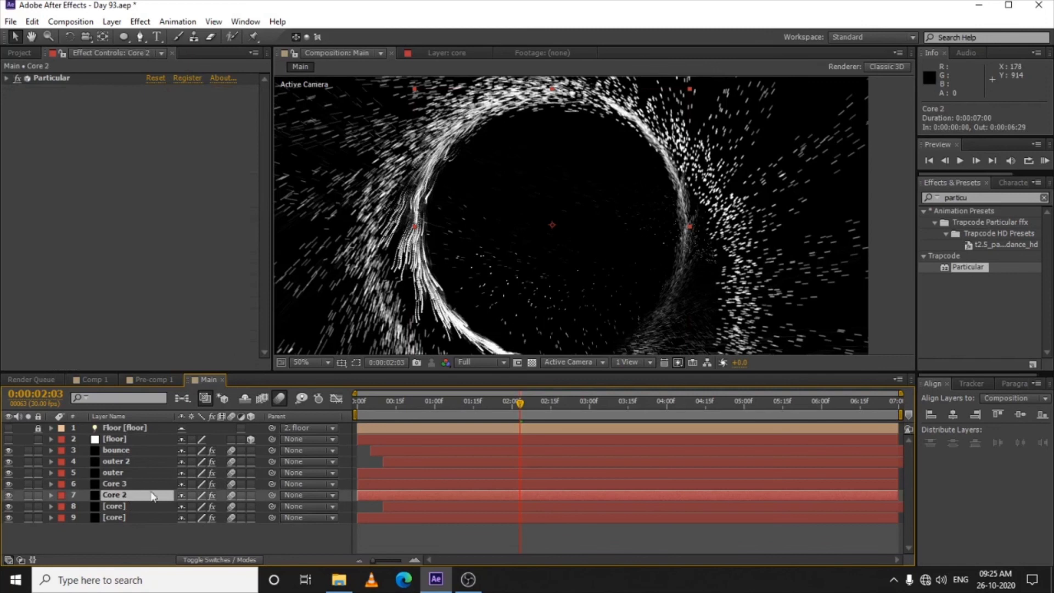
click(123, 484)
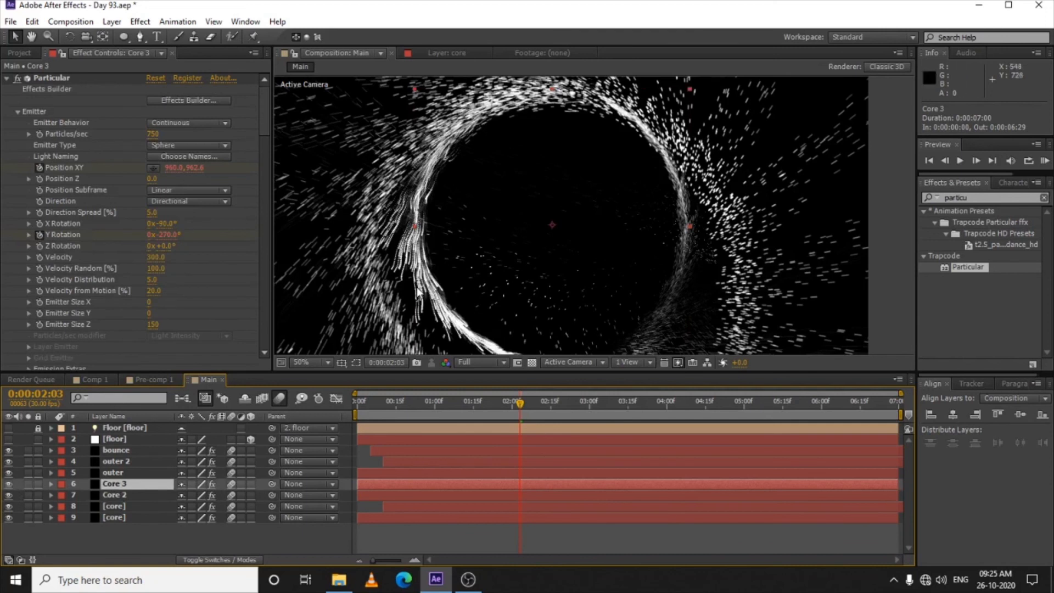
key(comma)
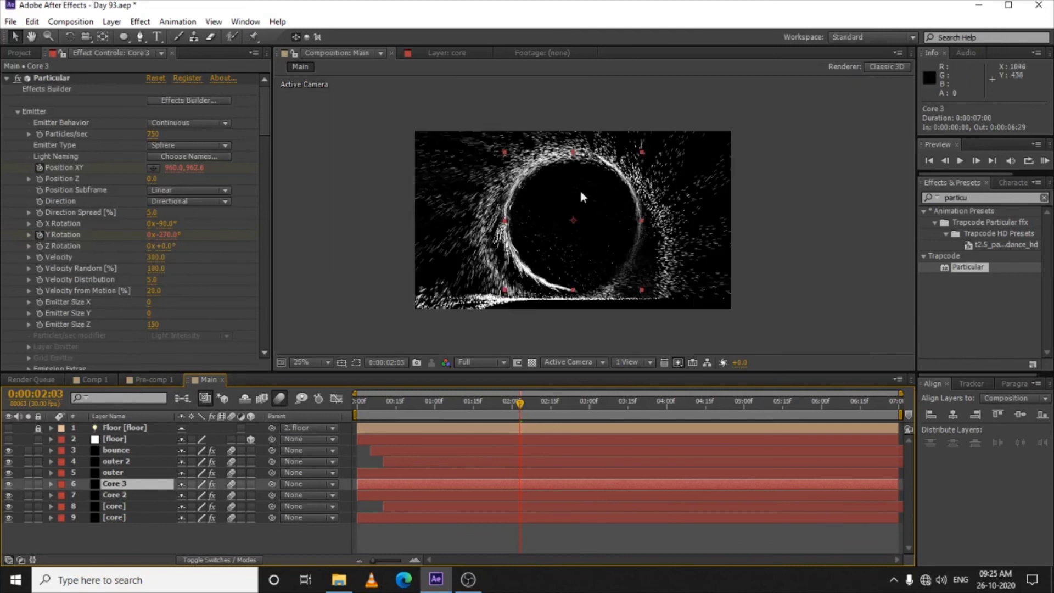
- Create an adjustment layer above all layers and apply the VC Color Vibrance effect to it
click(114, 524)
right_click(127, 525)
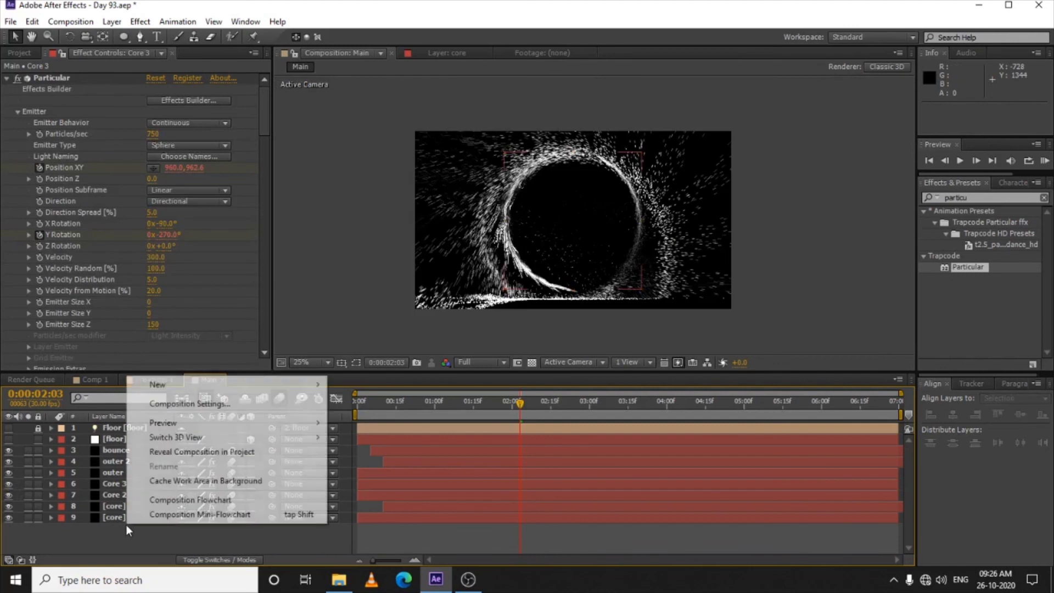
mouse_move(199, 388)
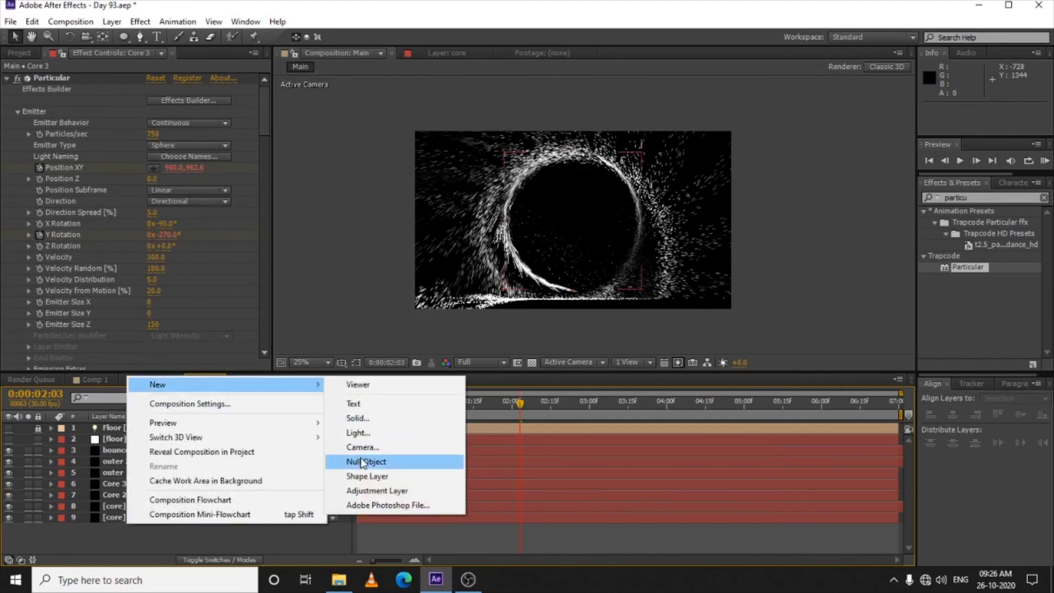
click(377, 491)
right_click(123, 74)
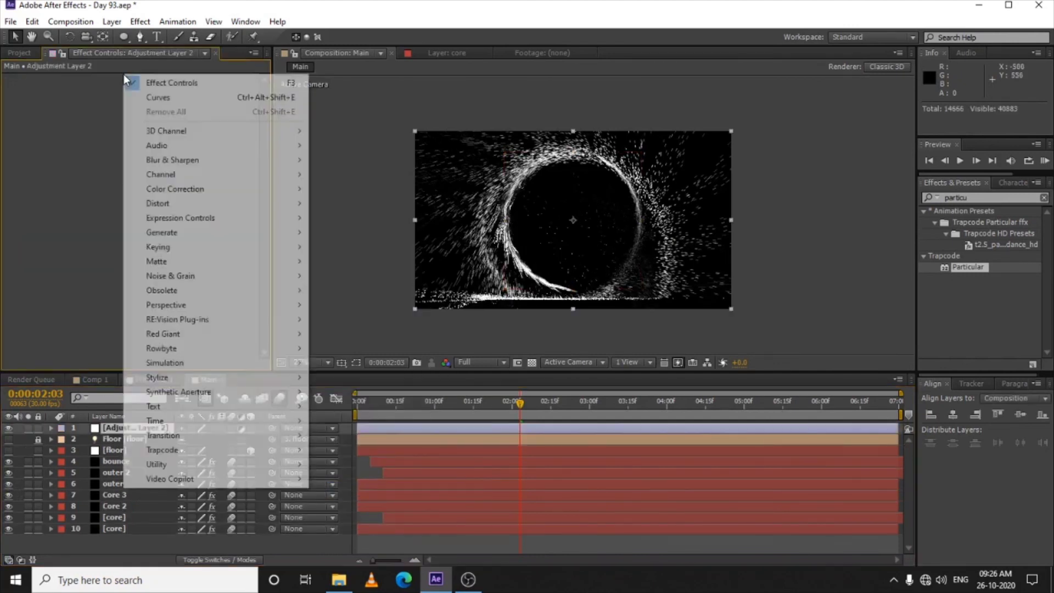
mouse_move(203, 482)
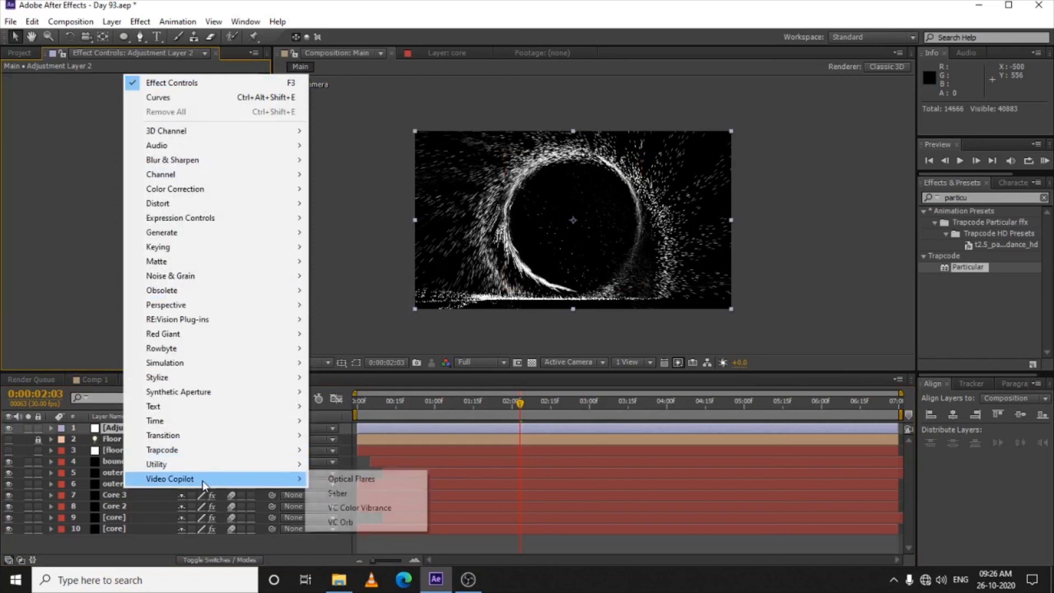
click(360, 508)
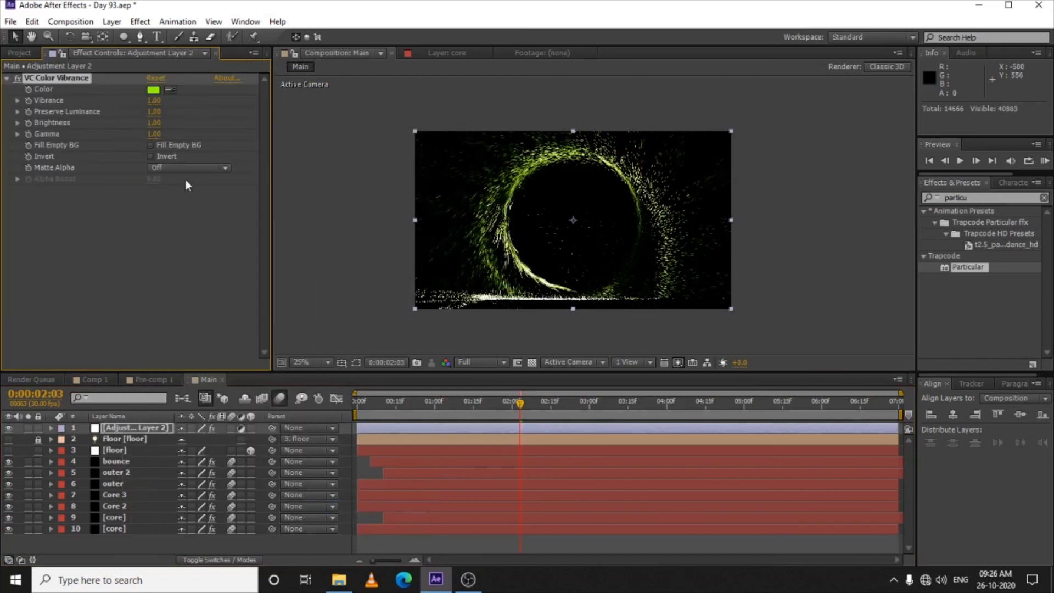
- Set the VC Color Vibrance color to orange, FF8400
key(period)
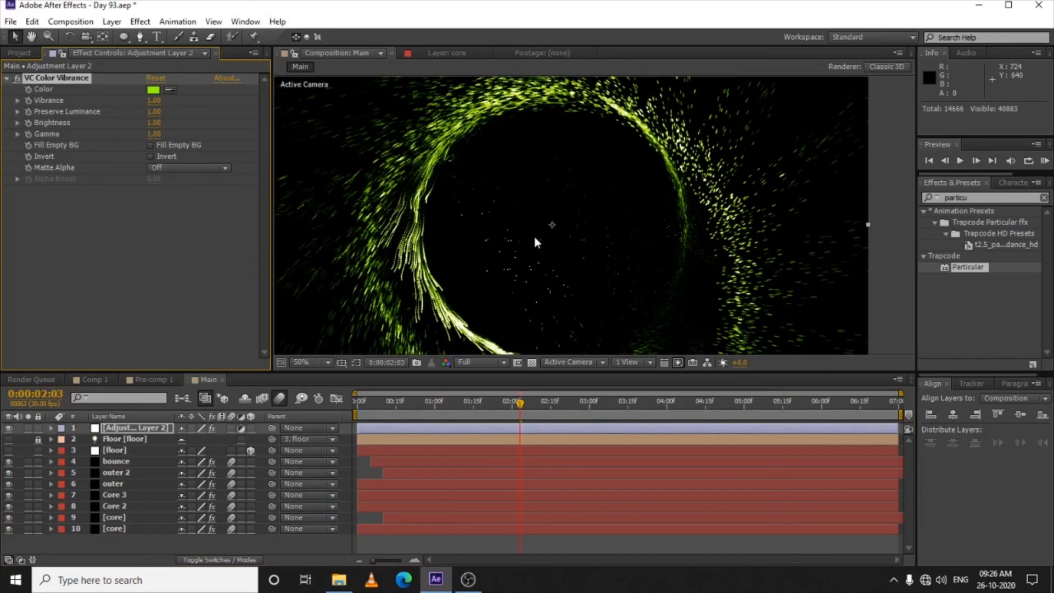
key(comma)
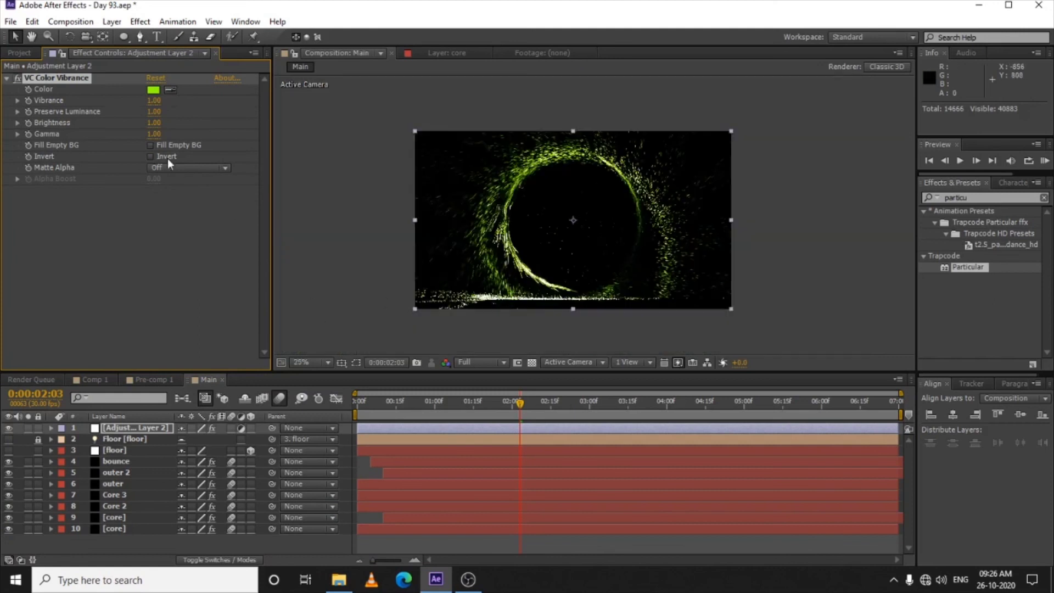
click(153, 90)
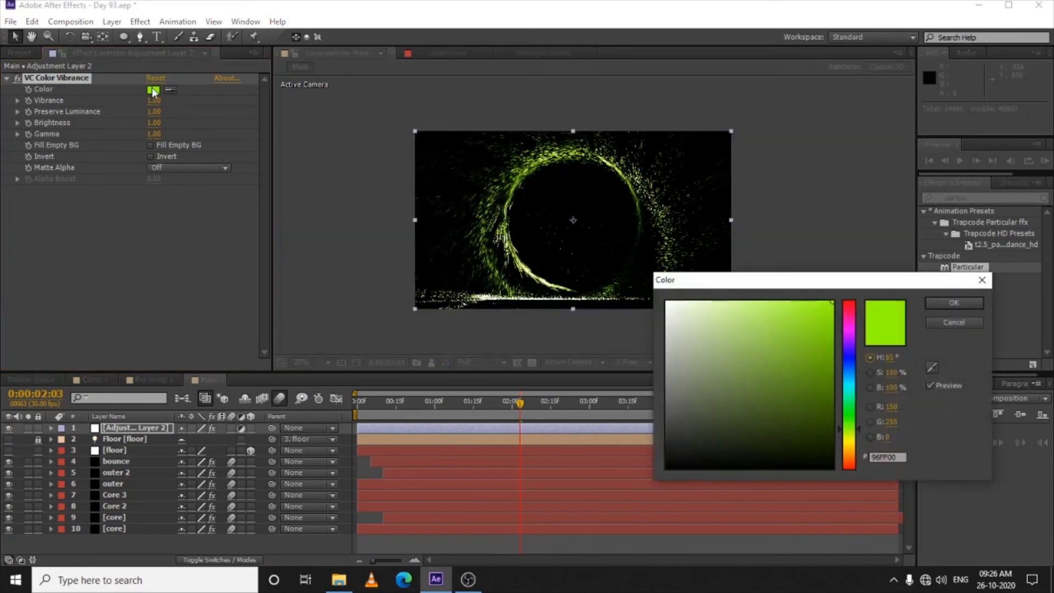
click(849, 455)
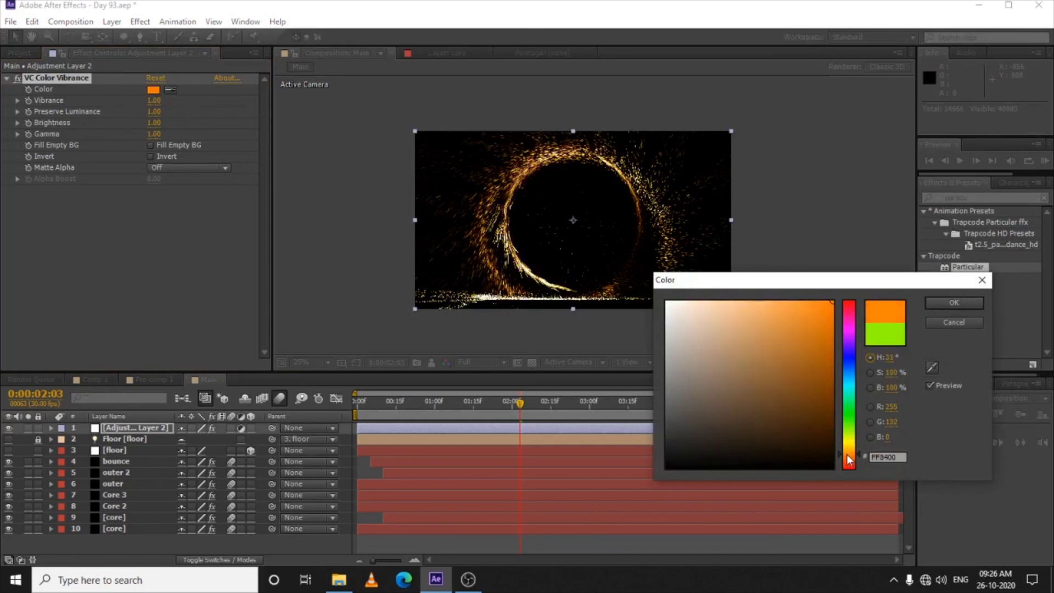
click(953, 303)
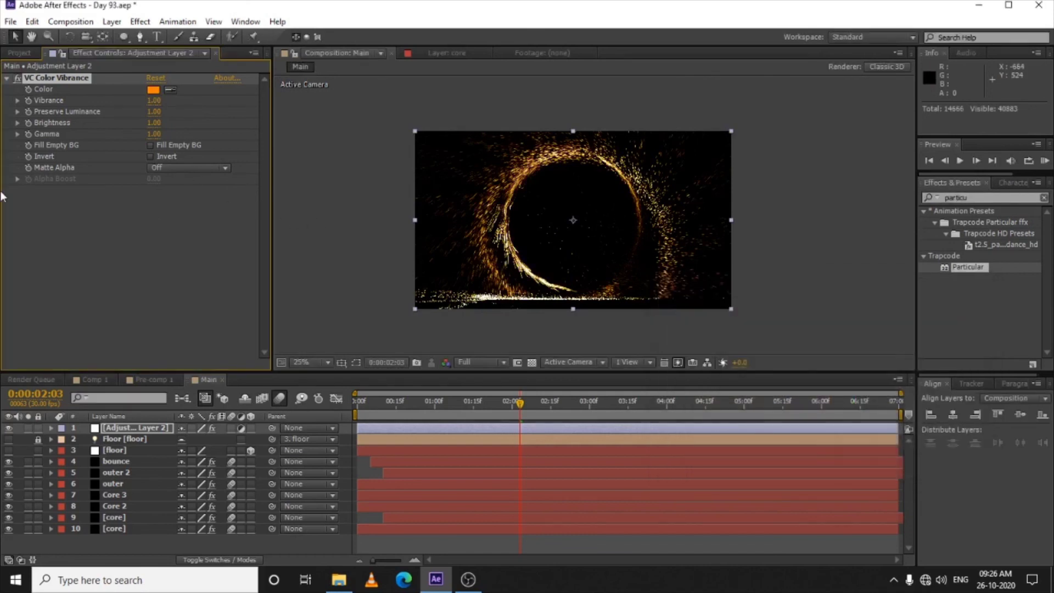
- Add a Glow effect to the adjustment layer after VC Color Vibrance
right_click(158, 206)
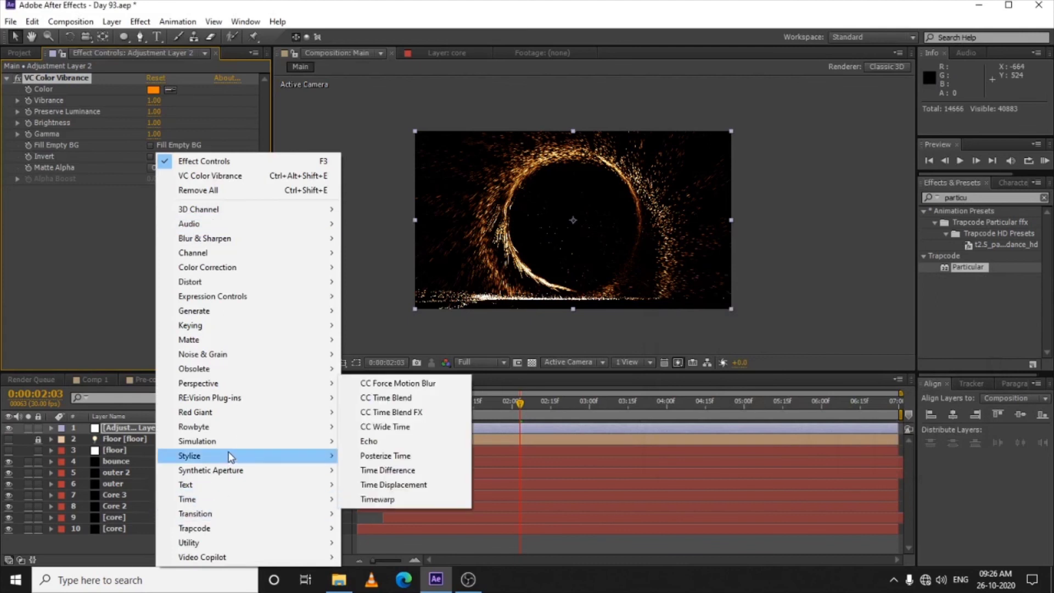
mouse_move(326, 463)
click(384, 339)
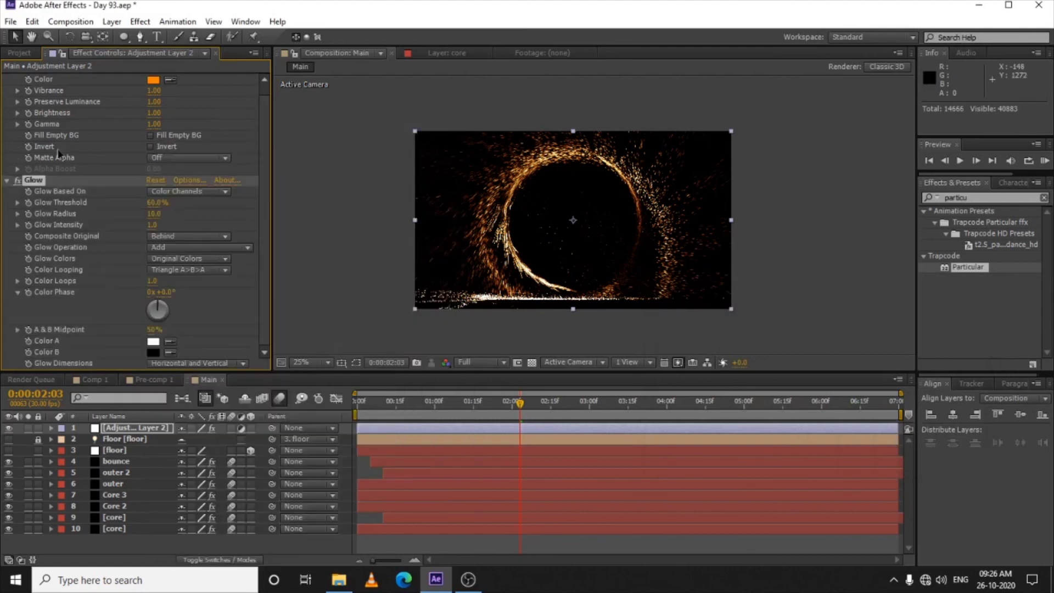
- Set the adjustment layer's Glow threshold to 100%, radius to 500 and intensity to 2
click(154, 203)
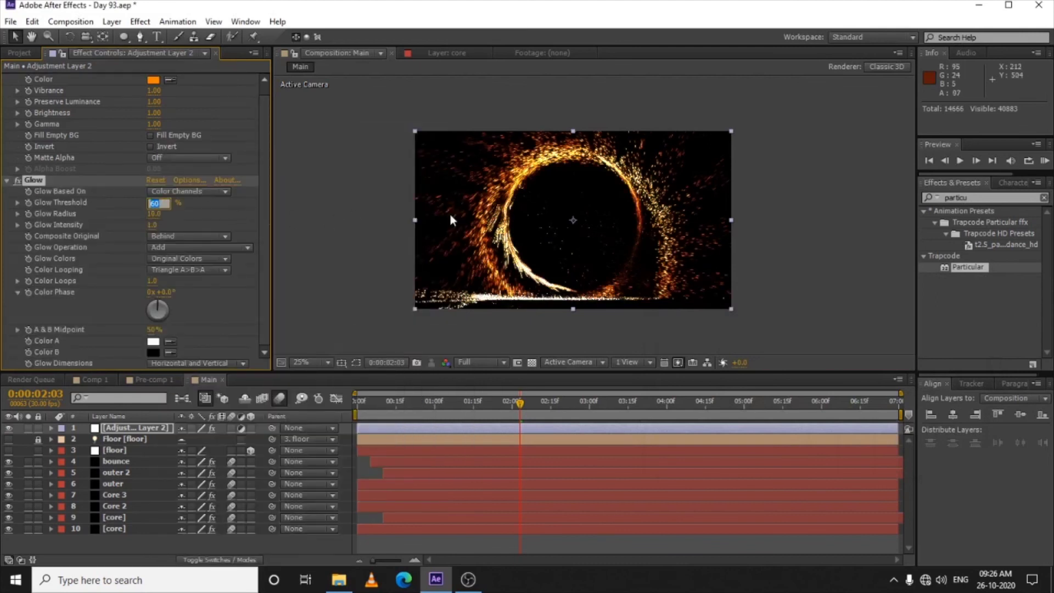
text(100)
key(Tab)
text(1)
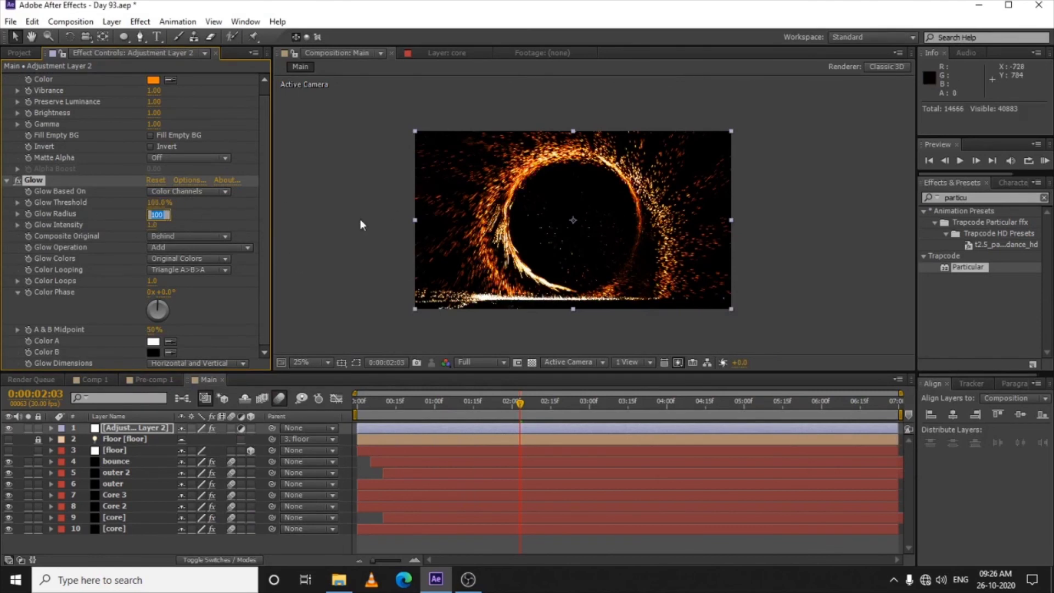
text(500)
key(Return)
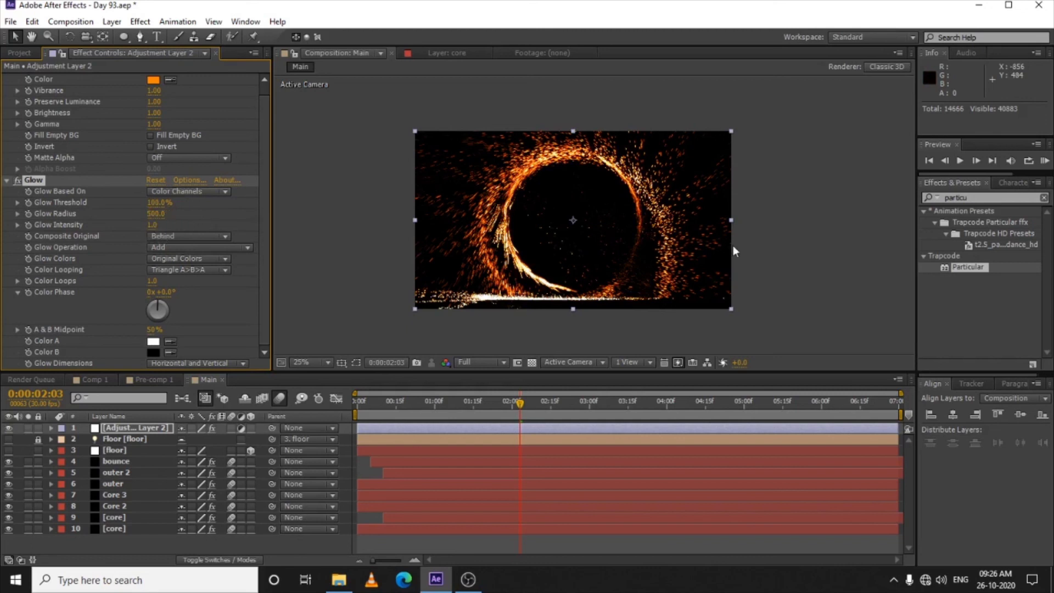
click(153, 226)
text(2)
key(Return)
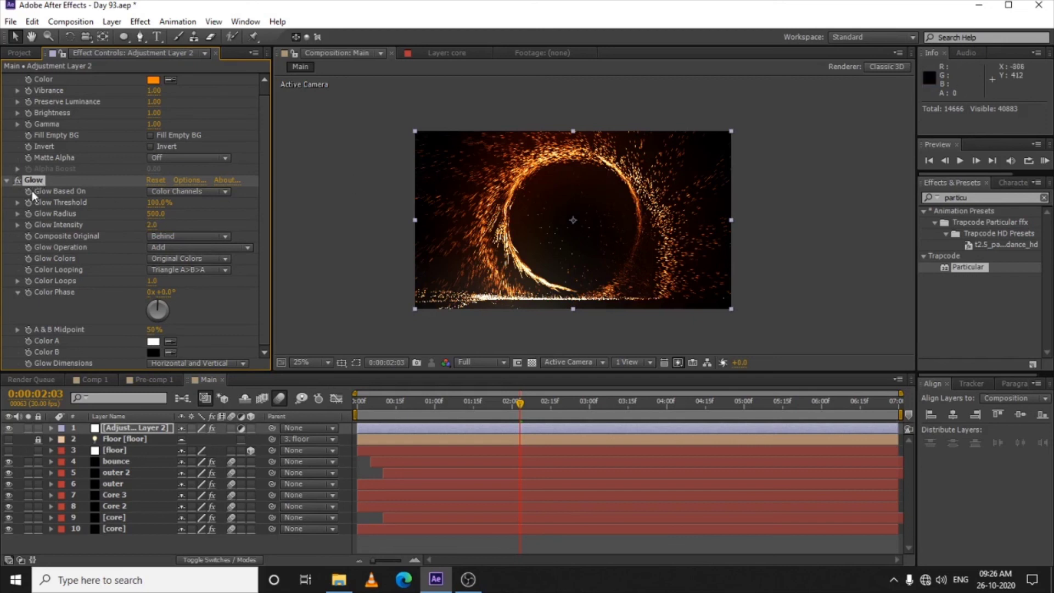
- Duplicate the Glow effect and set the copy's radius to 100 and intensity to 1
key(ctrl+d)
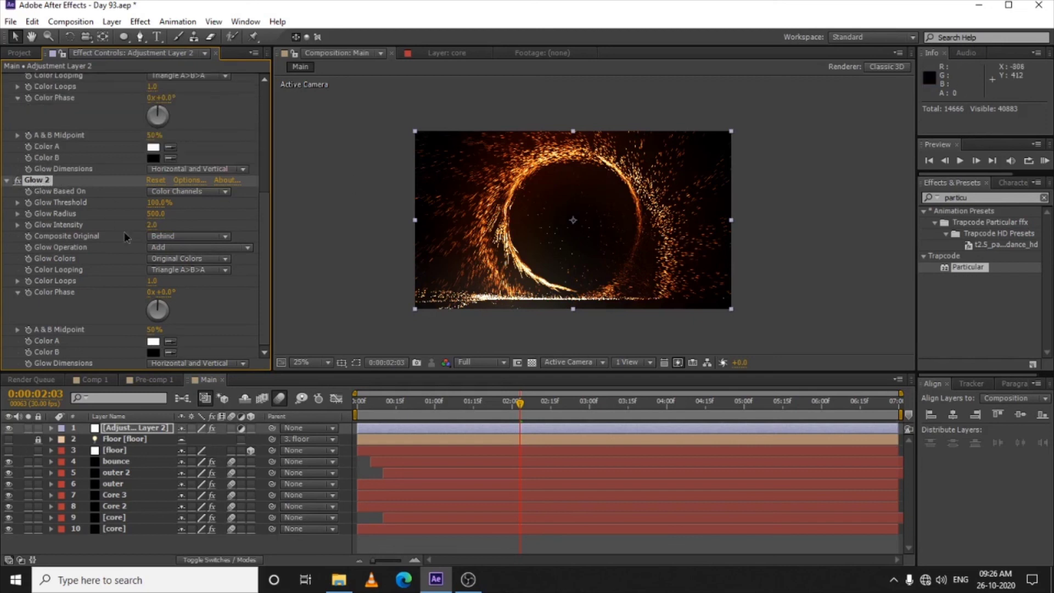
click(156, 214)
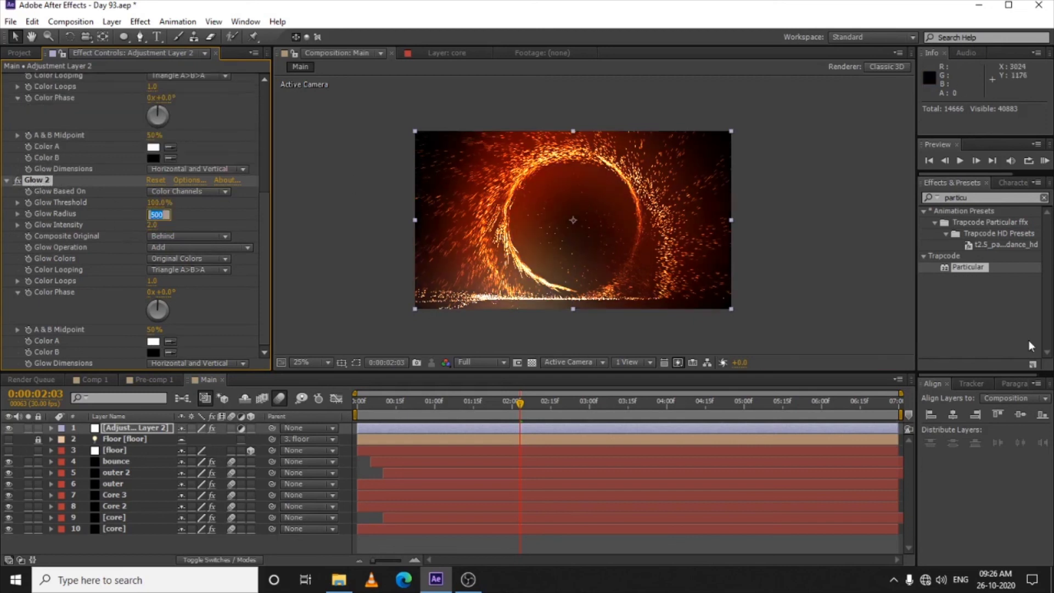
text(100)
click(154, 226)
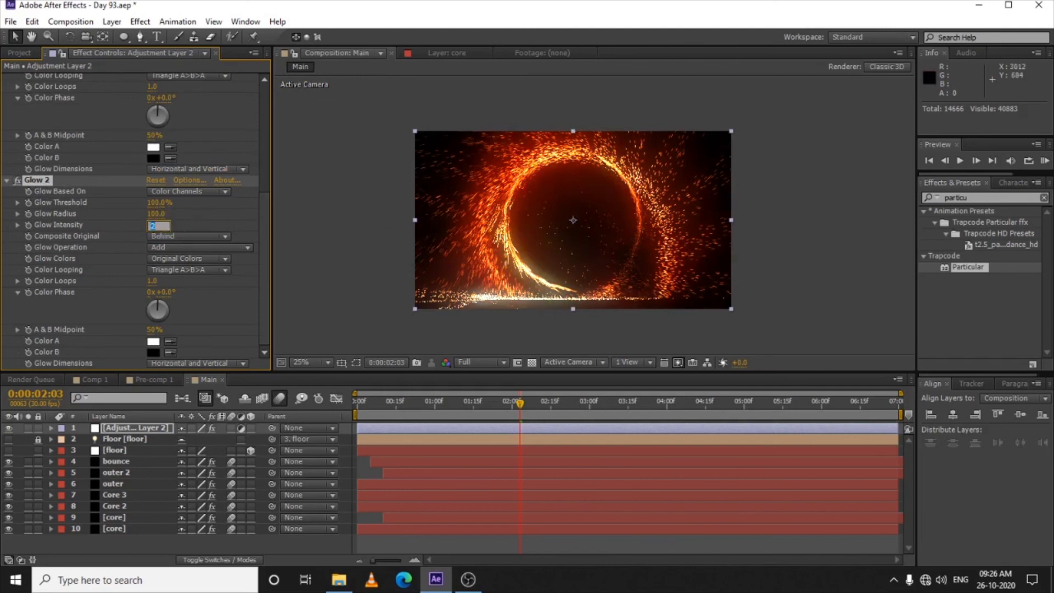
text(1)
key(Return)
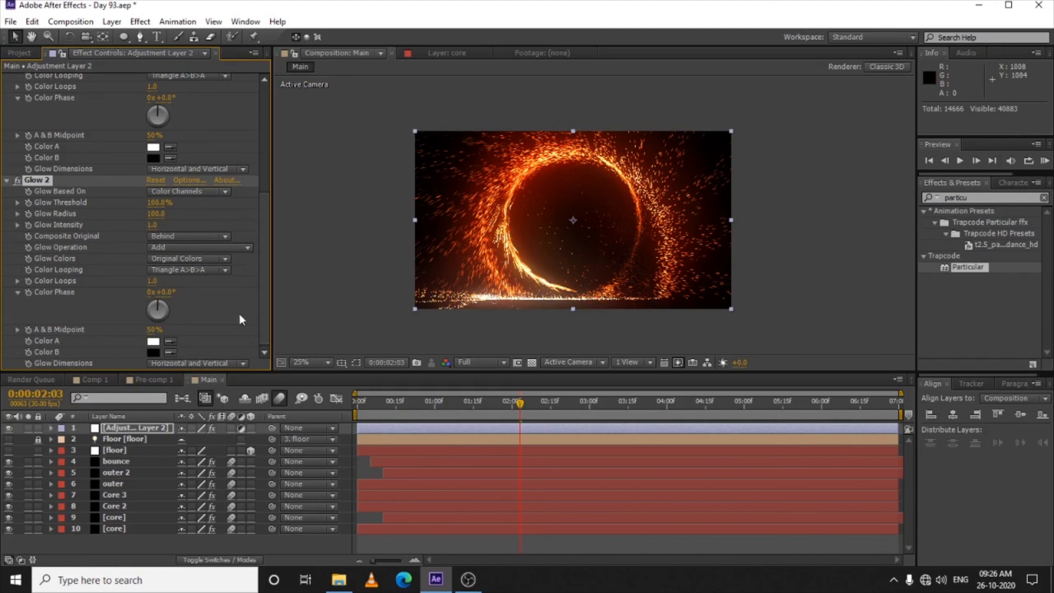
- Add logo 2.png to the Main composition beneath all layers and apply the Fill effect to it
click(19, 53)
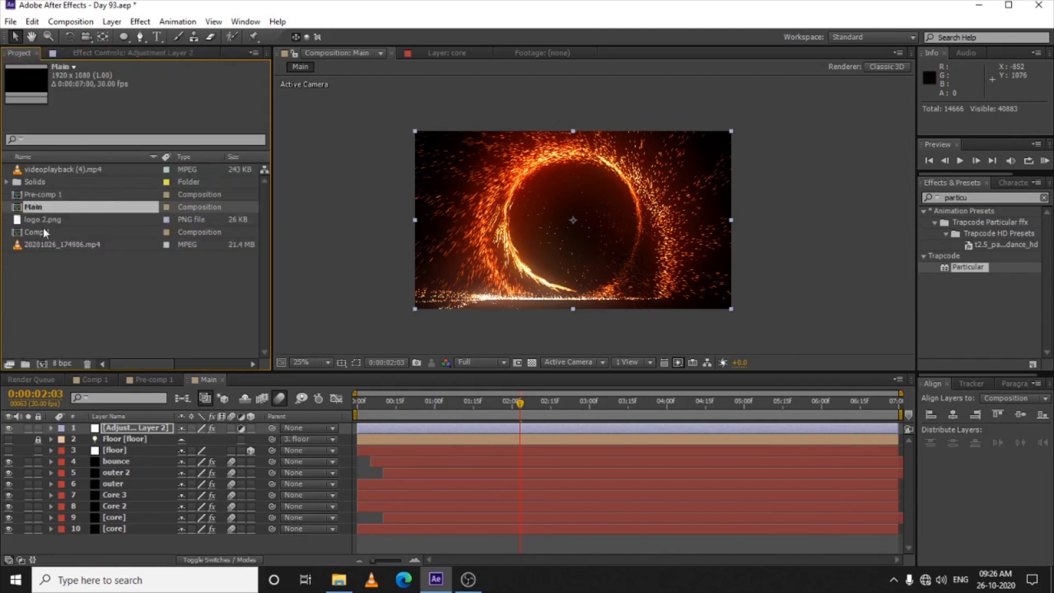
drag(41, 216, 142, 533)
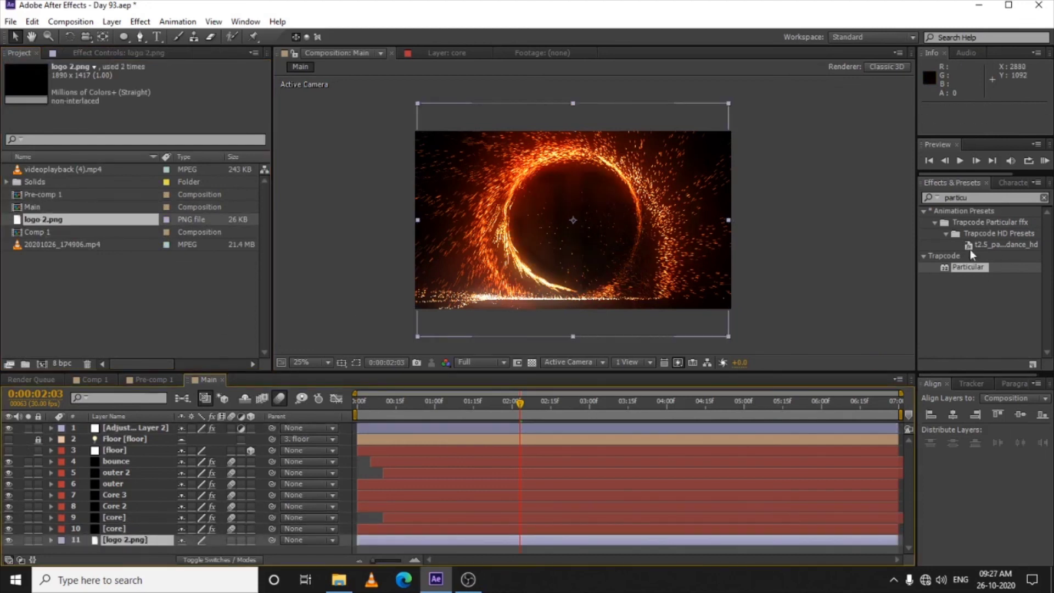
click(988, 198)
text(fill)
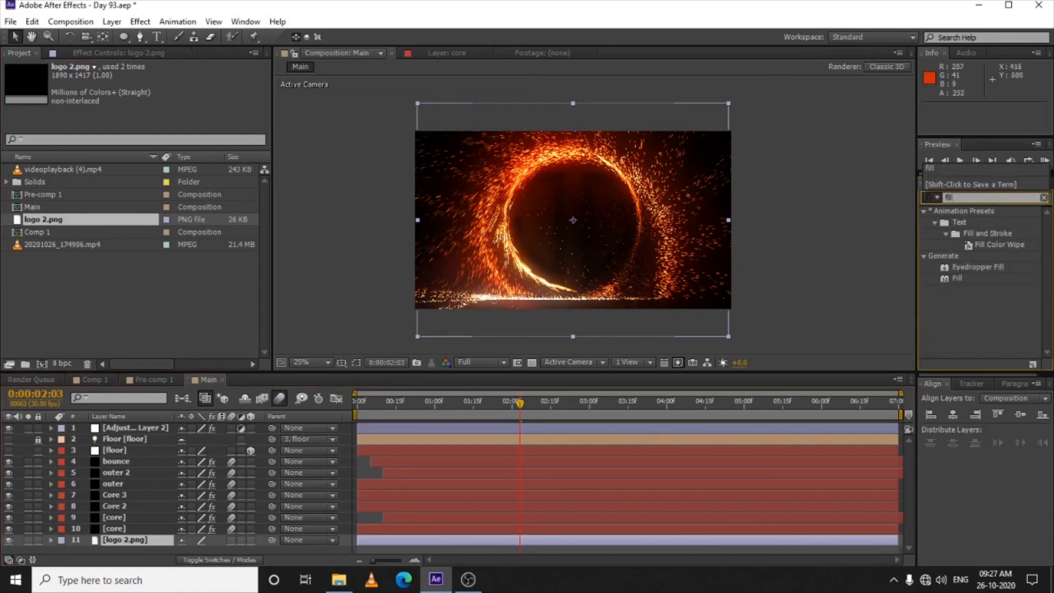
drag(956, 278, 122, 538)
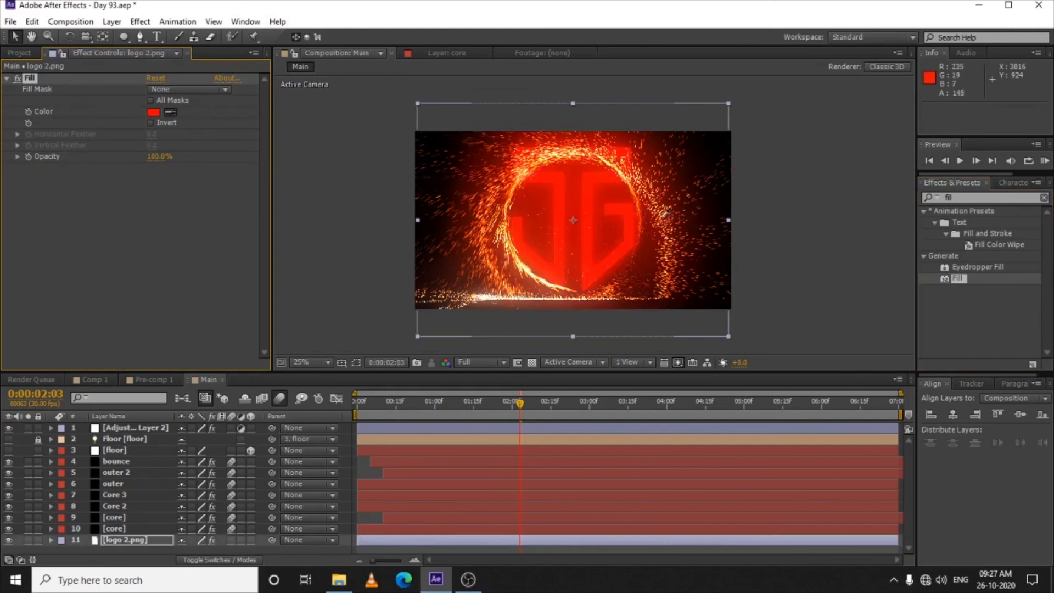
- Set the logo's Fill color to orange, EE700B
click(153, 112)
click(851, 456)
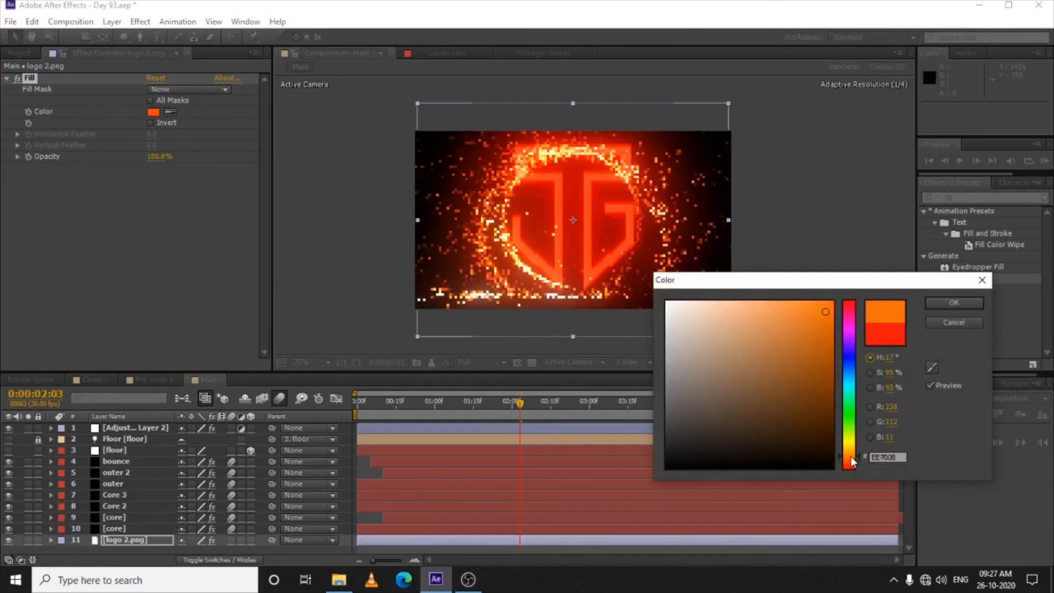
click(955, 303)
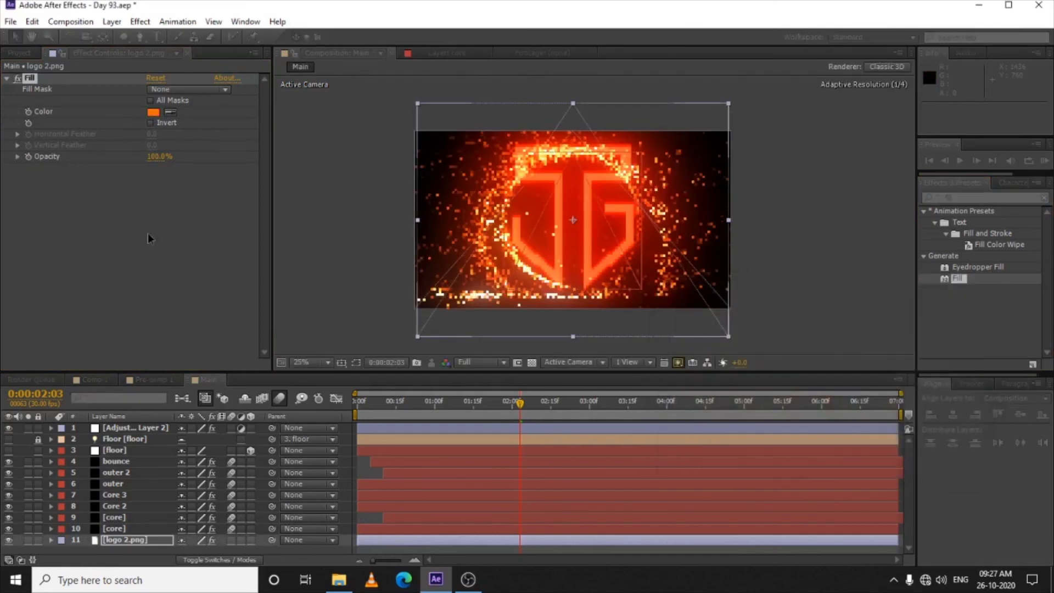
- Search the effects for a bevel effect for the logo layer
click(944, 213)
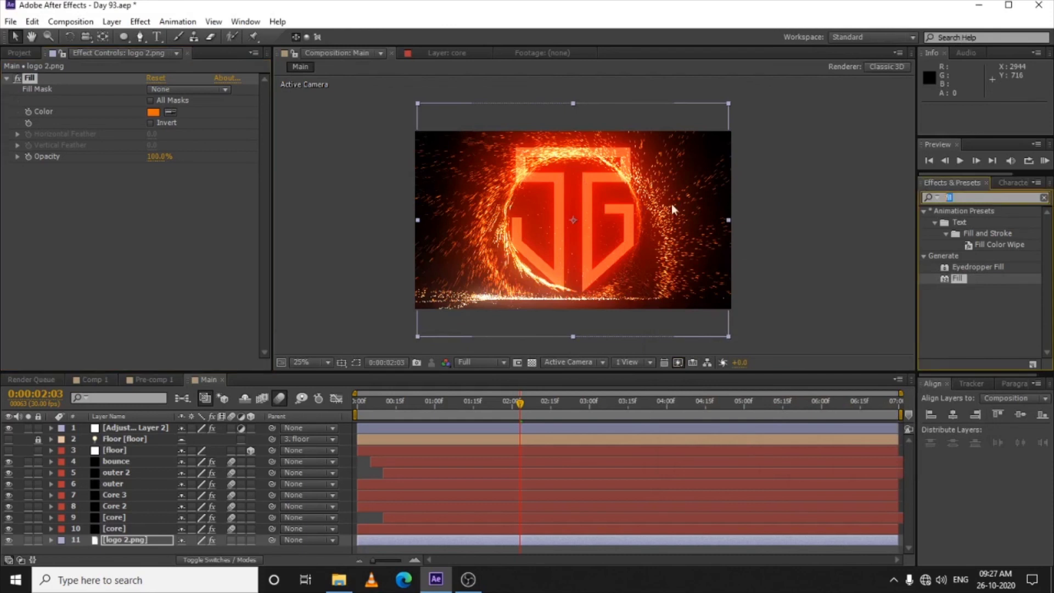
text(bevel ap)
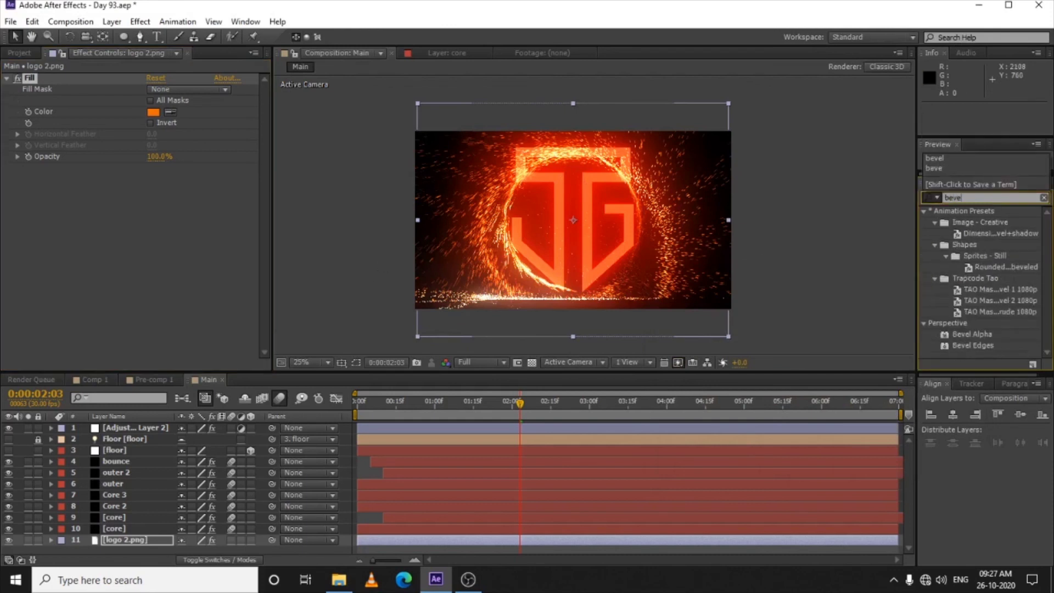